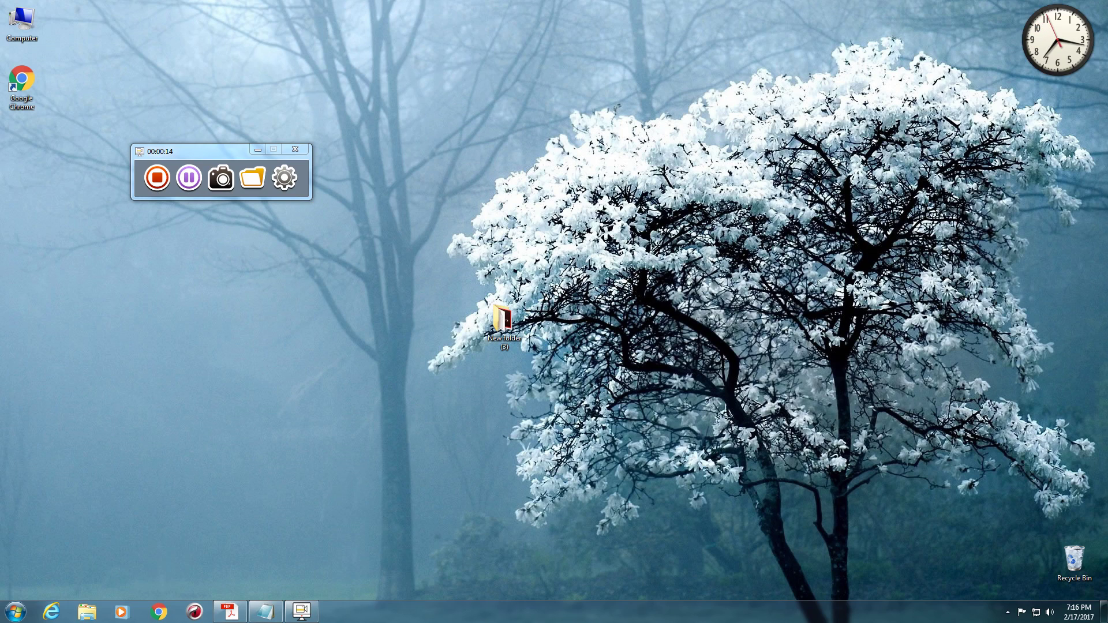
- Refresh the desktop and launch Google Chrome
right_click(528, 48)
click(634, 81)
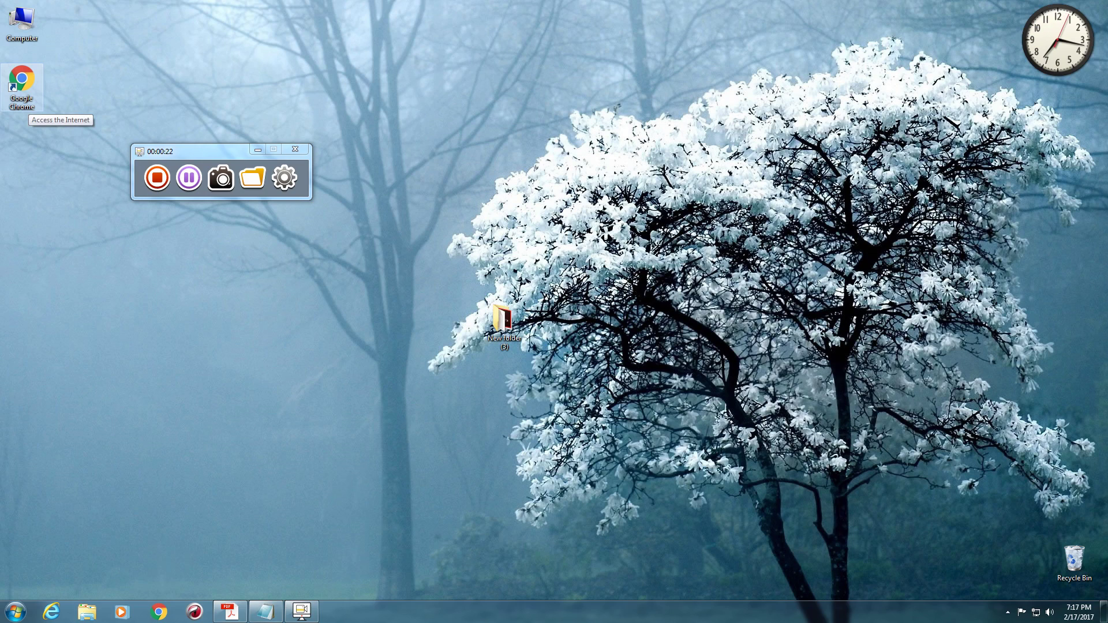
double_click(23, 86)
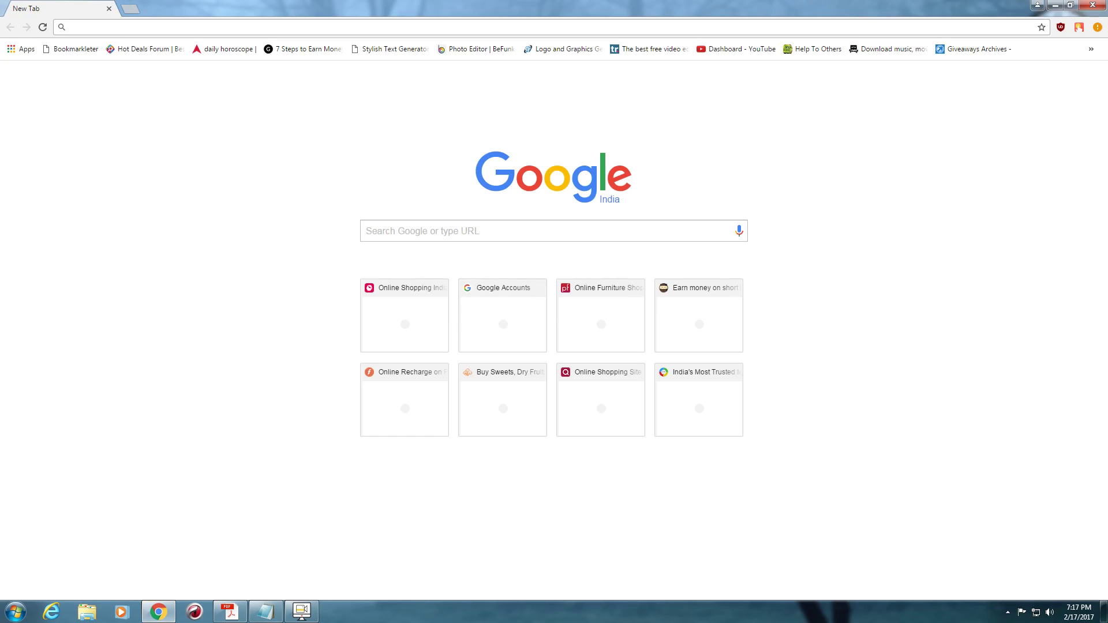
- Go to Google and search for 'passport seva' using the suggested query
text(gle.com)
key(Return)
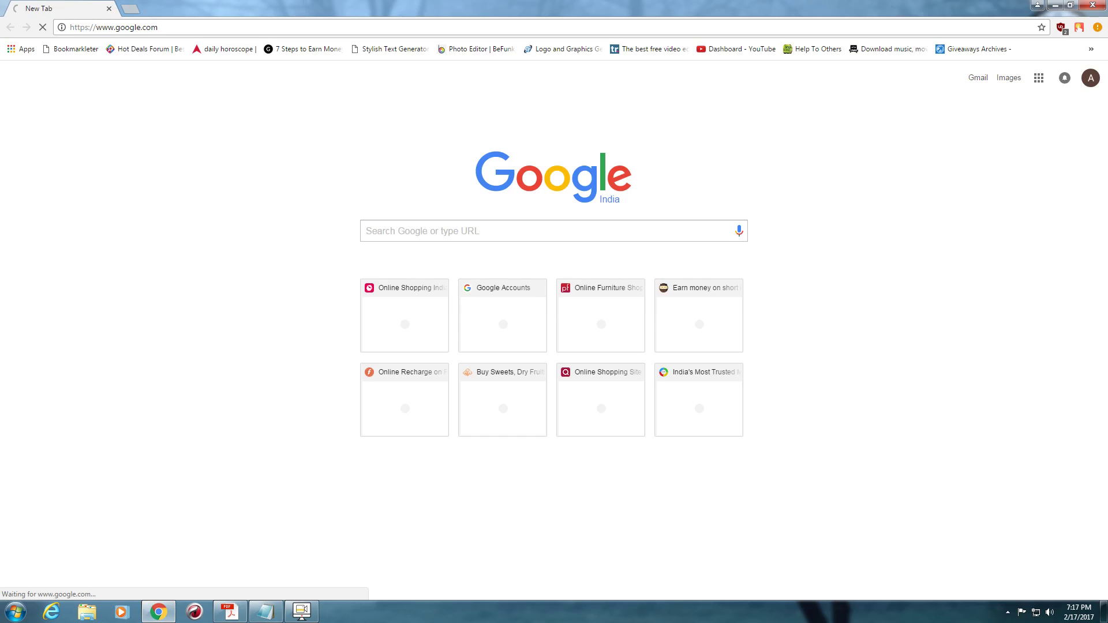
text(P)
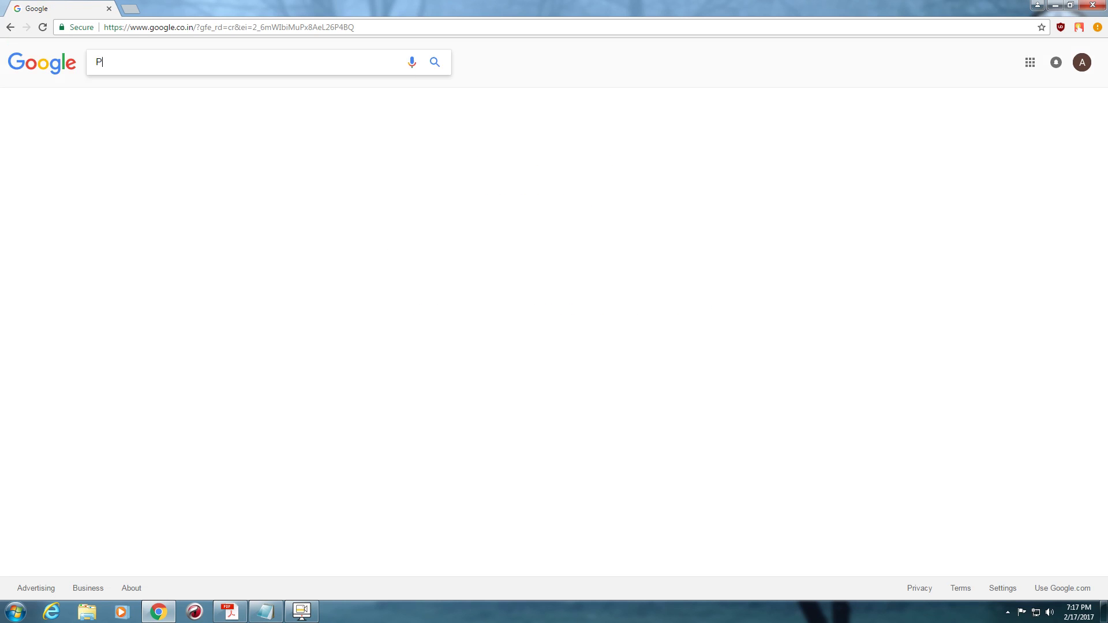
text(ASSPORT)
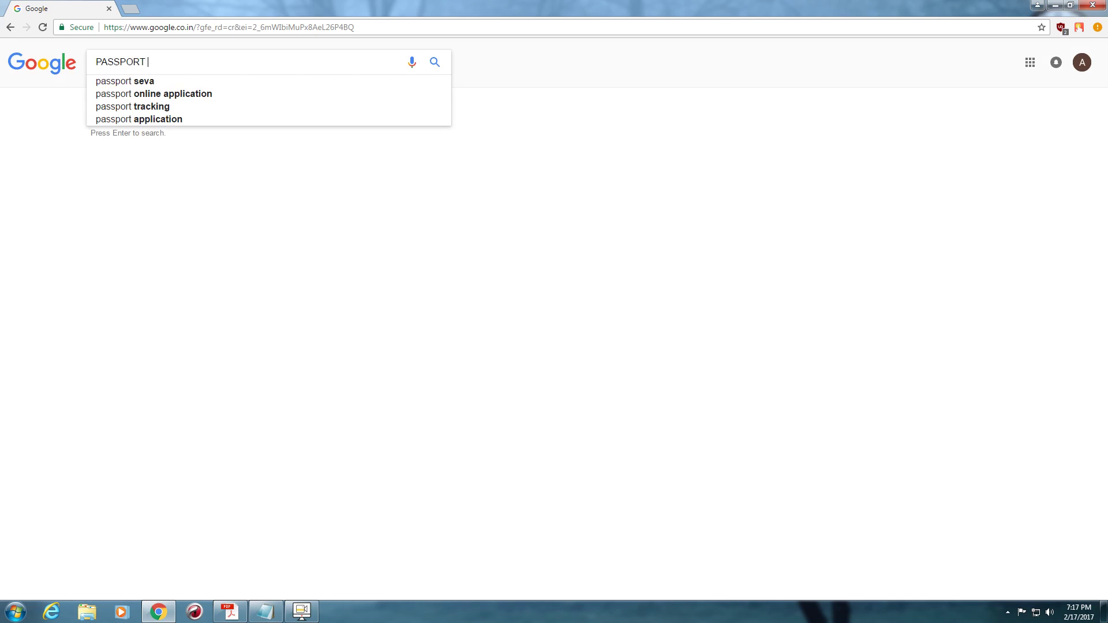
key(Up)
key(Down)
key(Down)
key(Return)
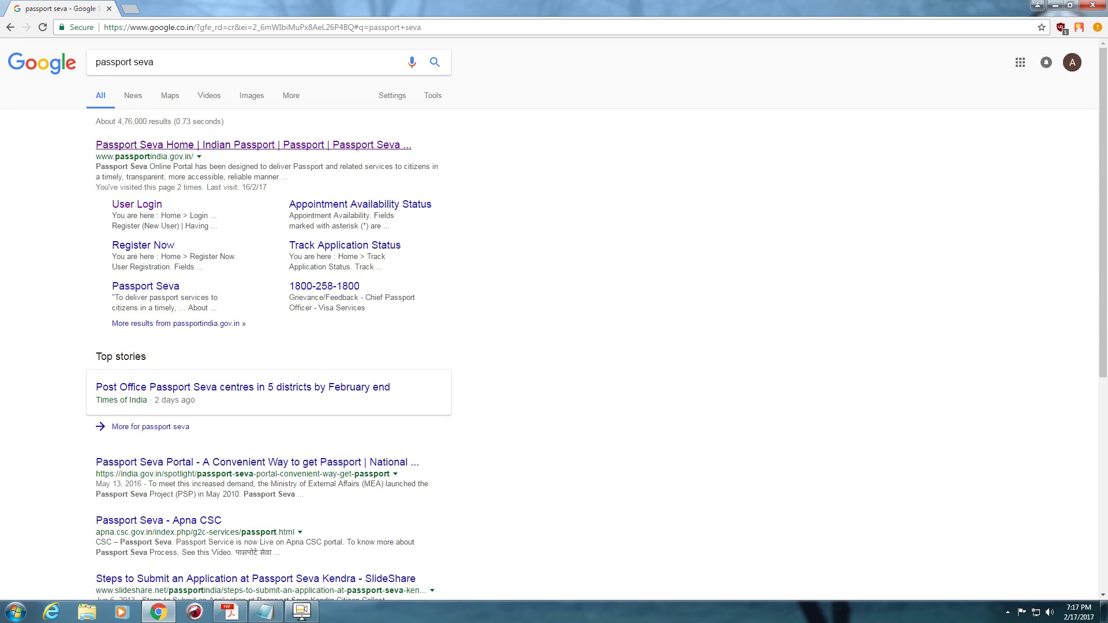
- Open the Passport Seva site in its own tab, close the Google tab, and start new-user registration
middle_click(253, 145)
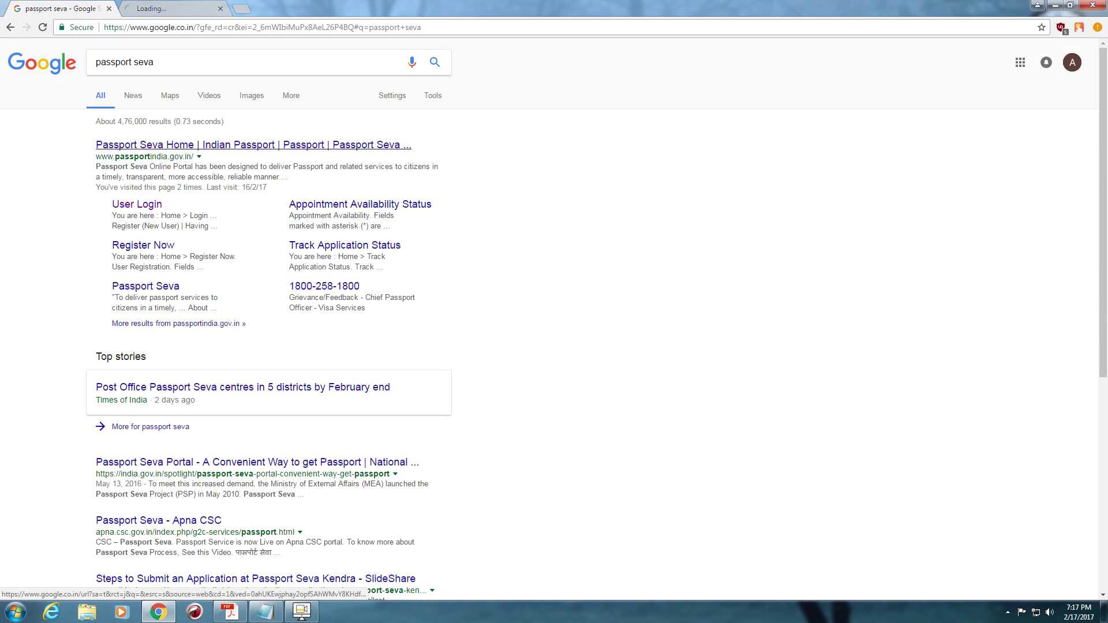
click(173, 9)
click(109, 9)
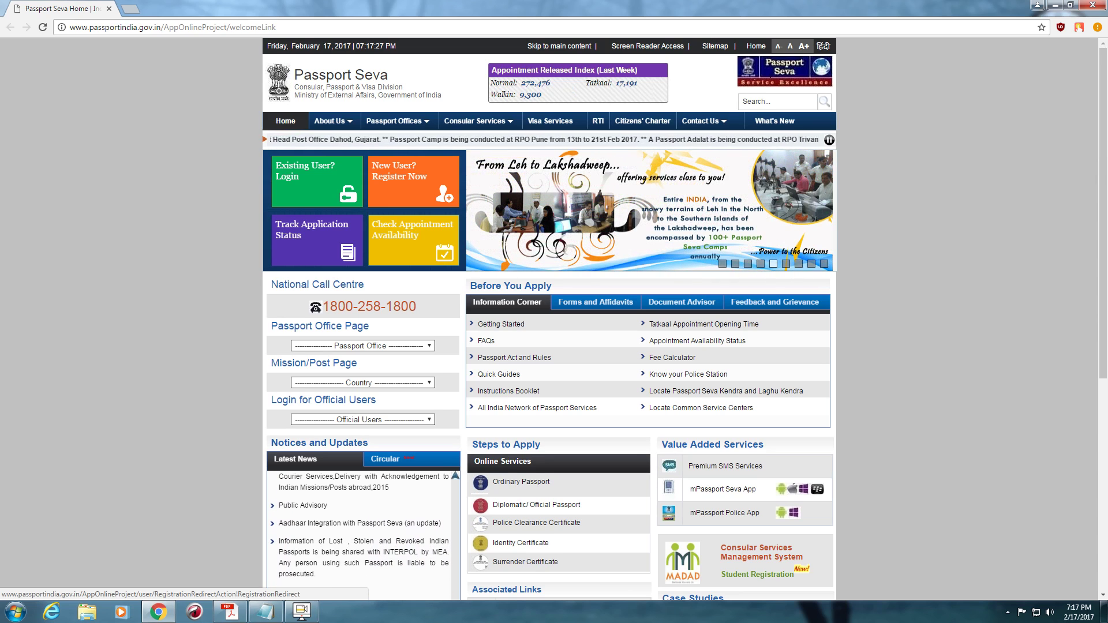
click(413, 181)
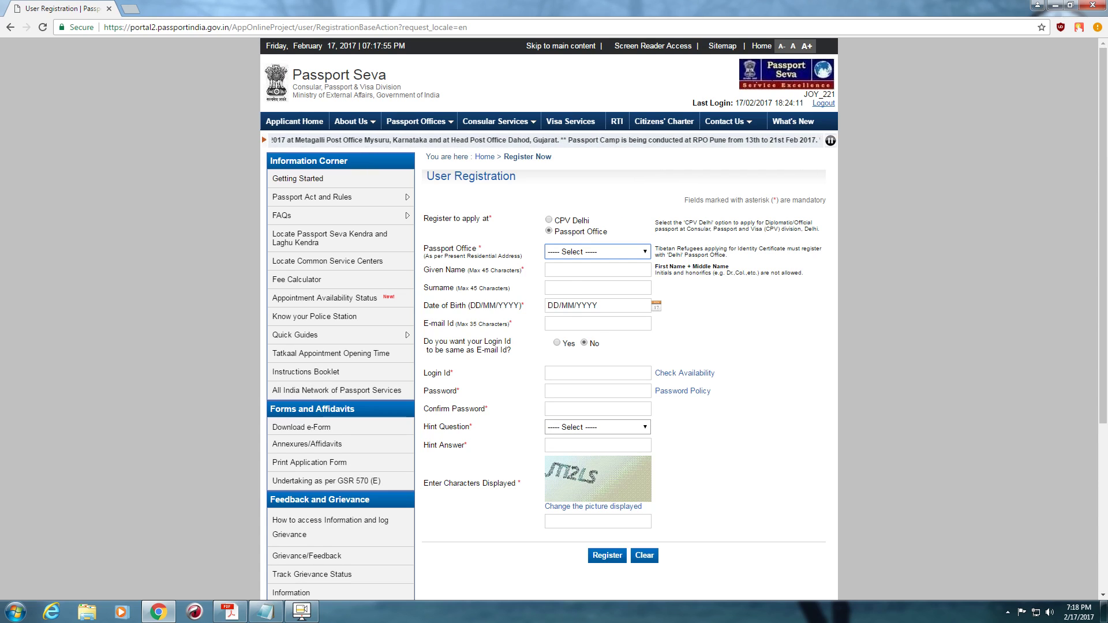
- Select Kolkata as the Passport Office on the registration form
key(alt+Down)
text(gujc)
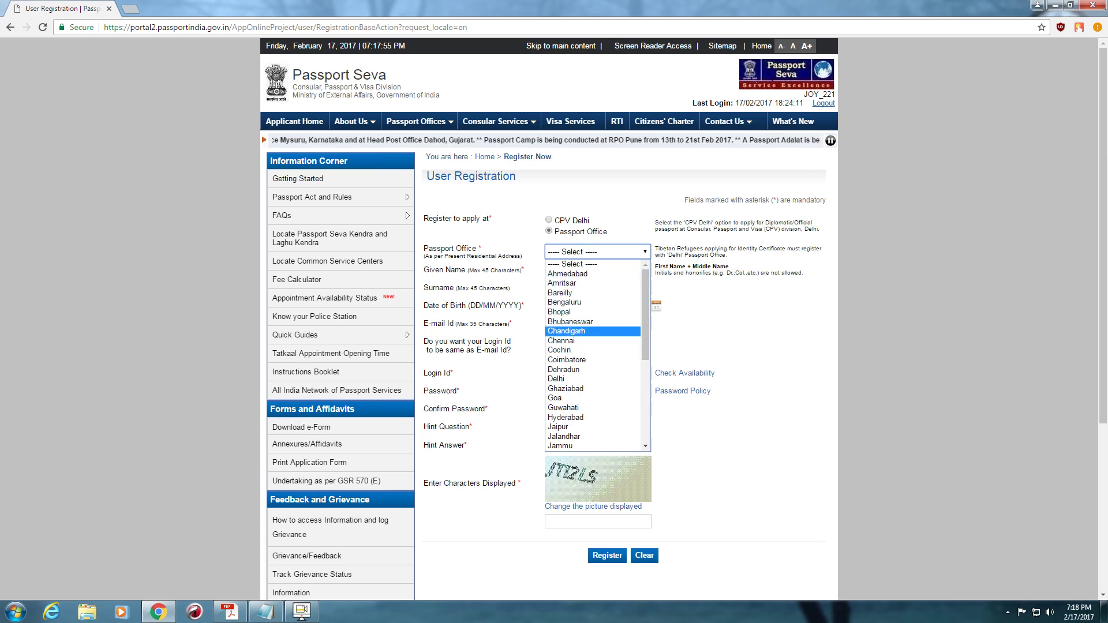
key(Home)
key(Down)
text(cjcdgh)
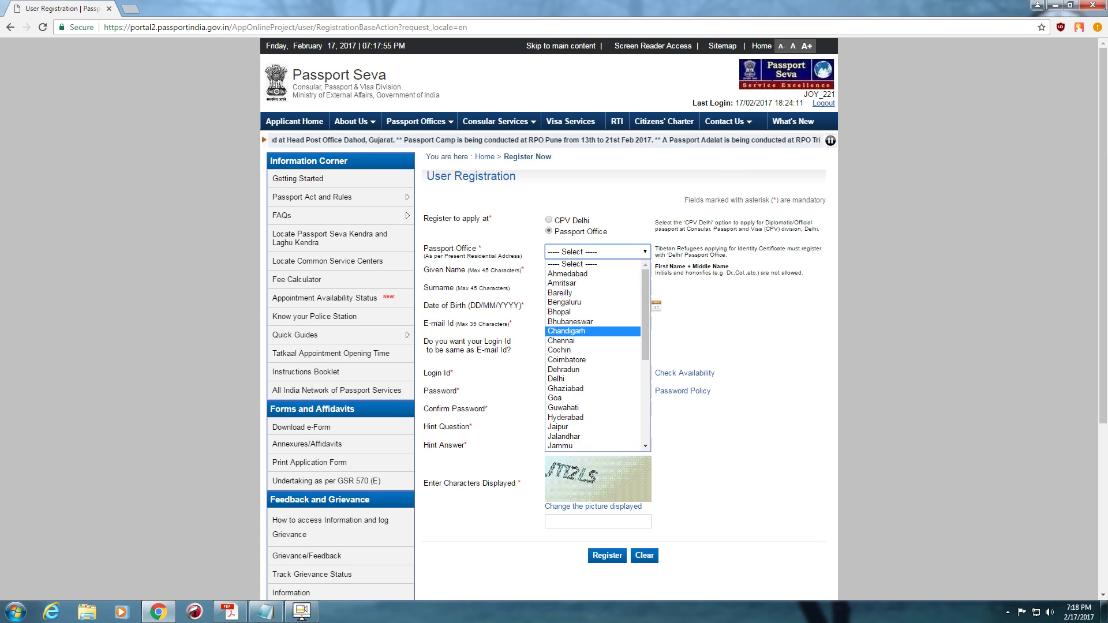
text(k)
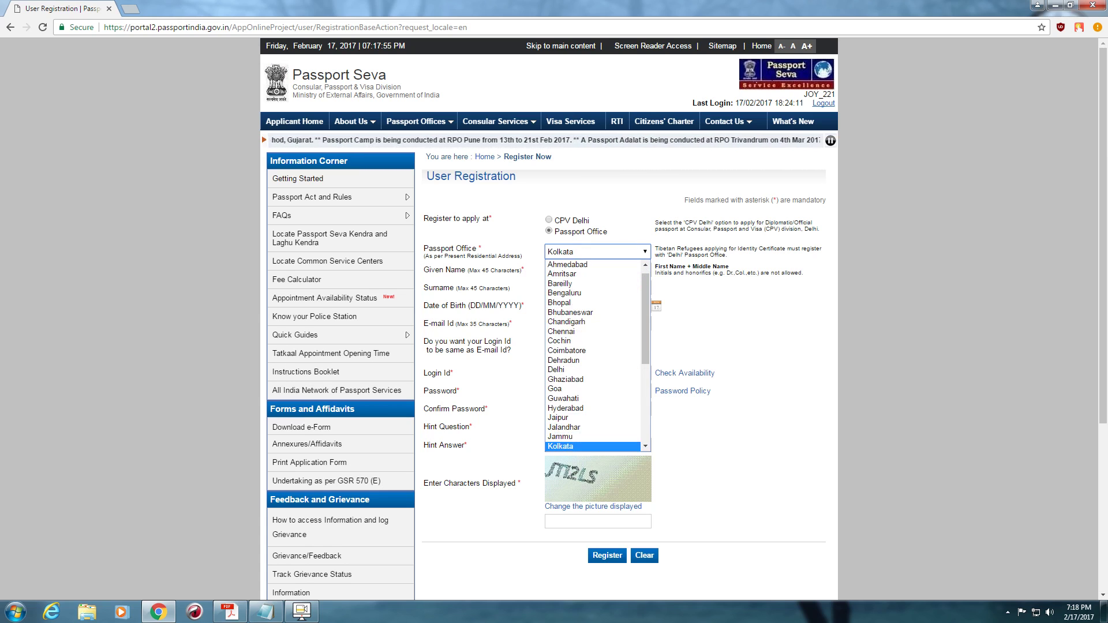
key(Return)
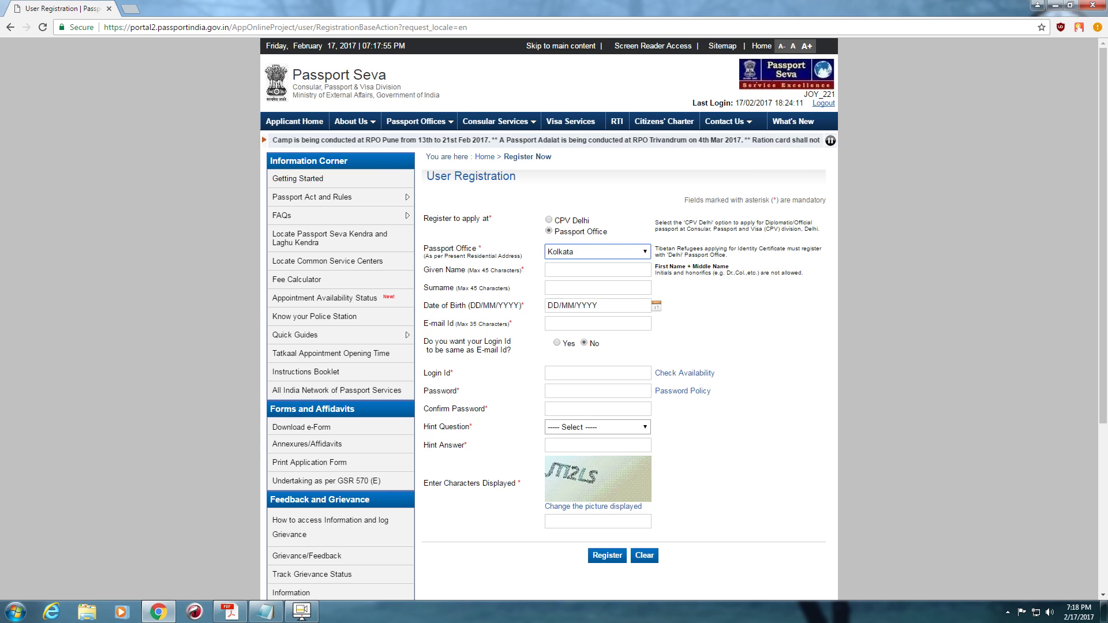
key(alt+Down)
text(c)
key(Return)
key(alt+Down)
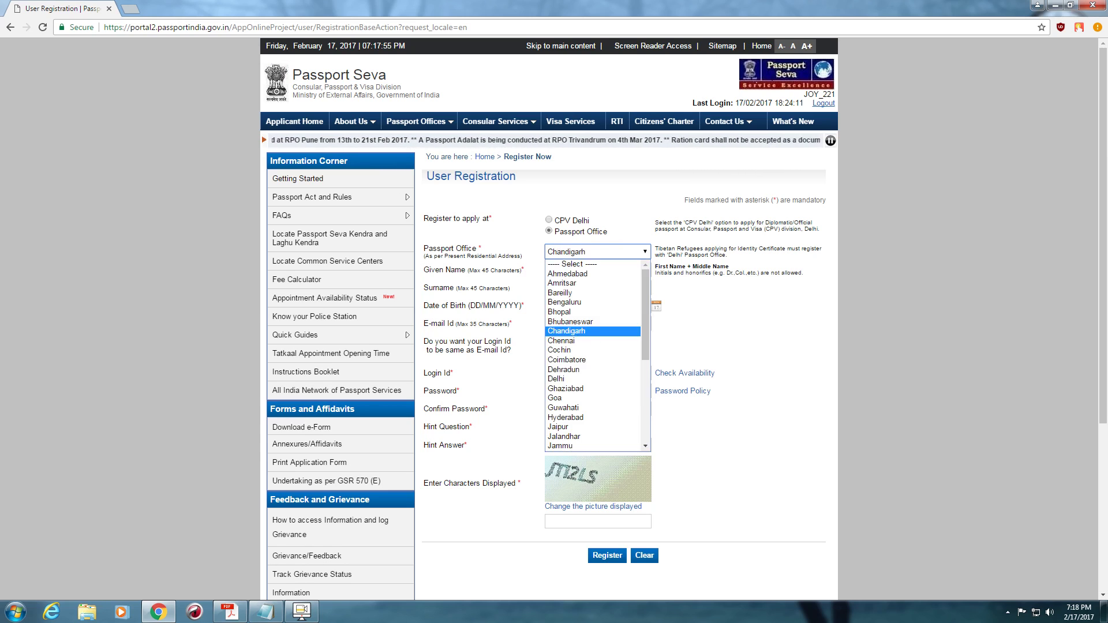
text(bhj)
text(k)
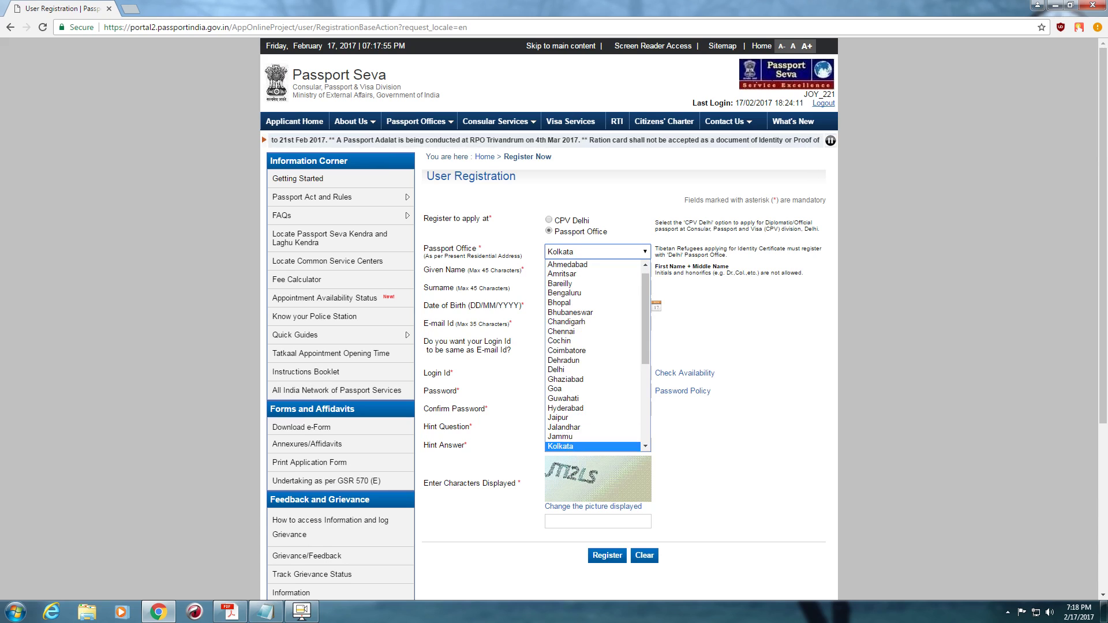
key(Return)
- Fill in the applicant's given name and surname from saved autofill entries
key(Tab)
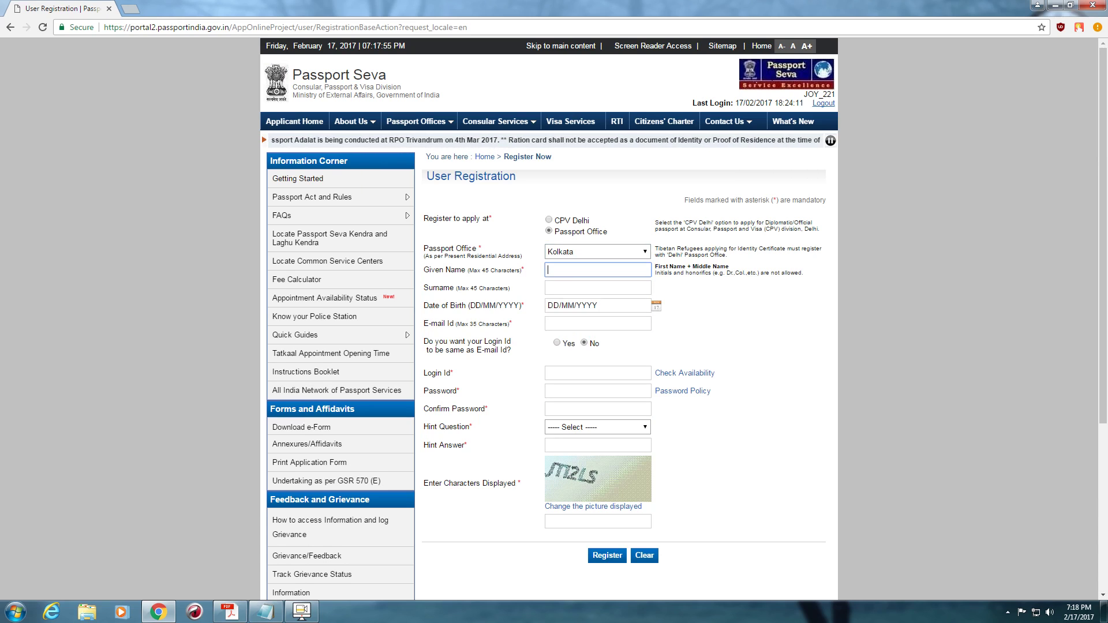
key(Down)
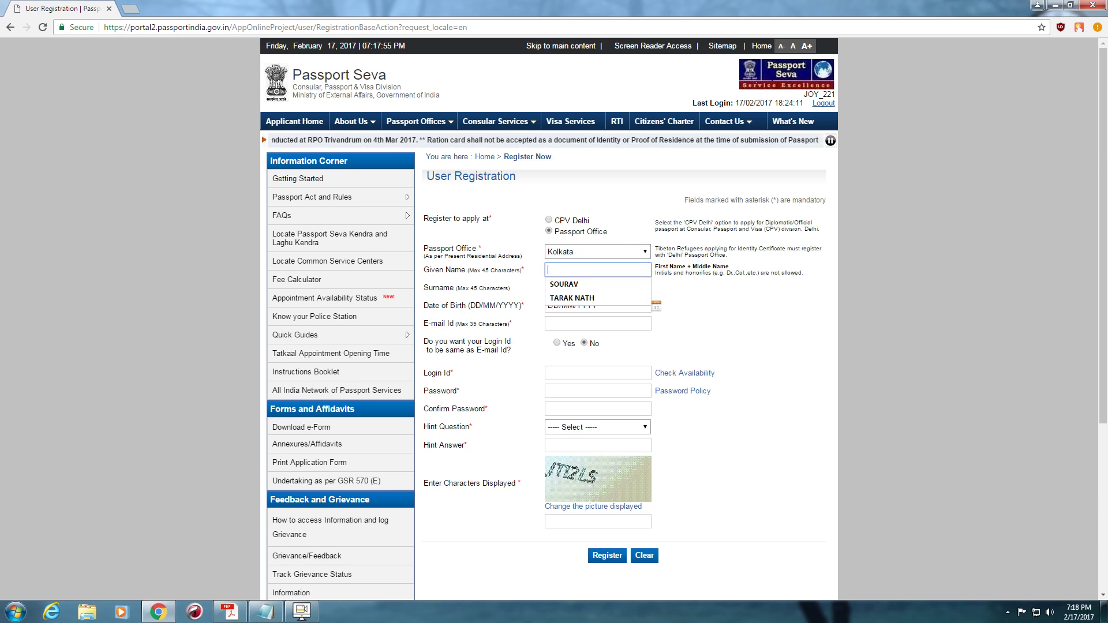
key(Down)
key(Return)
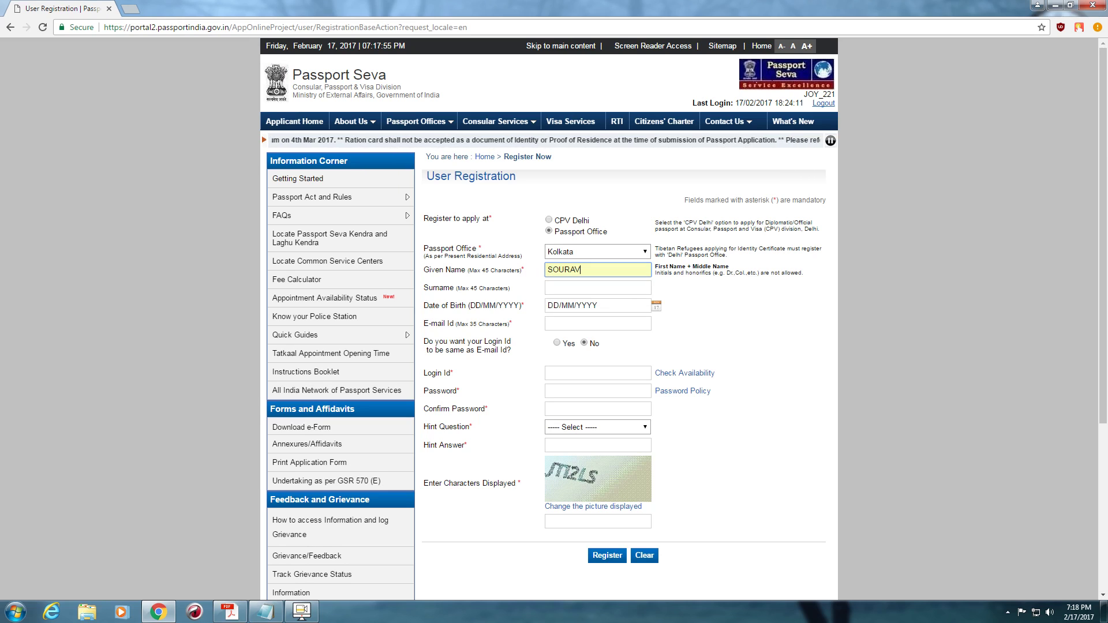
key(Tab)
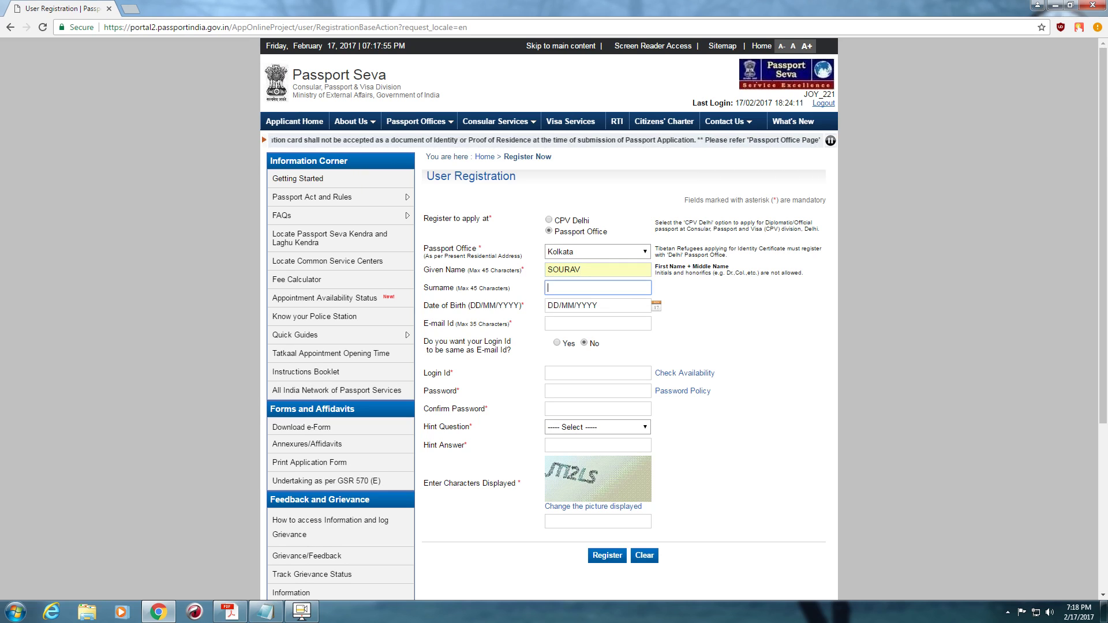
text(SA)
key(Down)
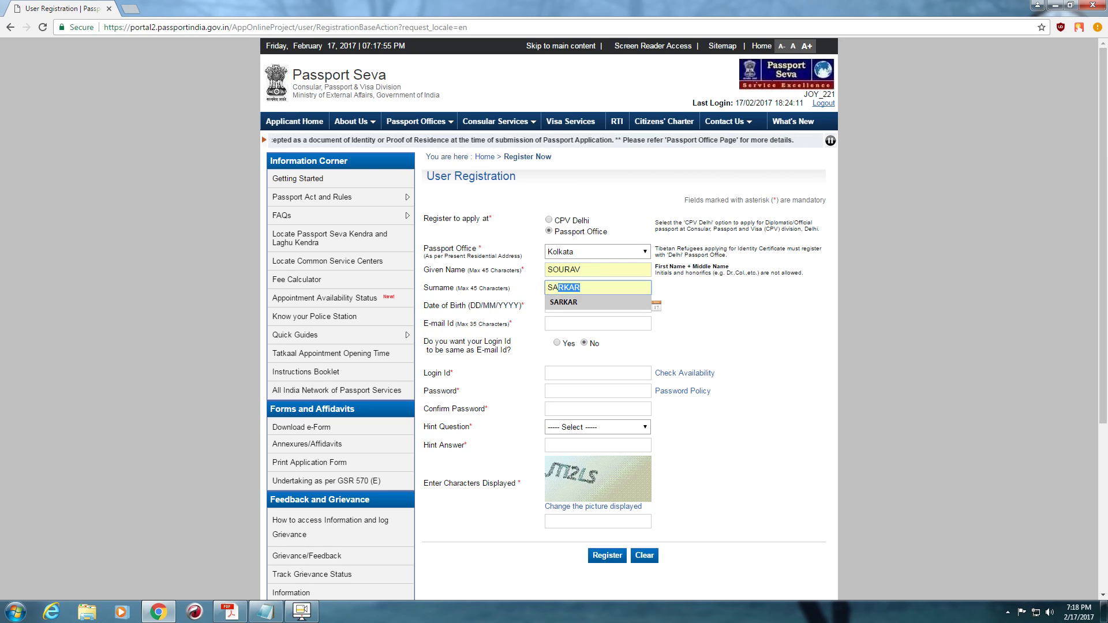
key(Return)
key(Tab)
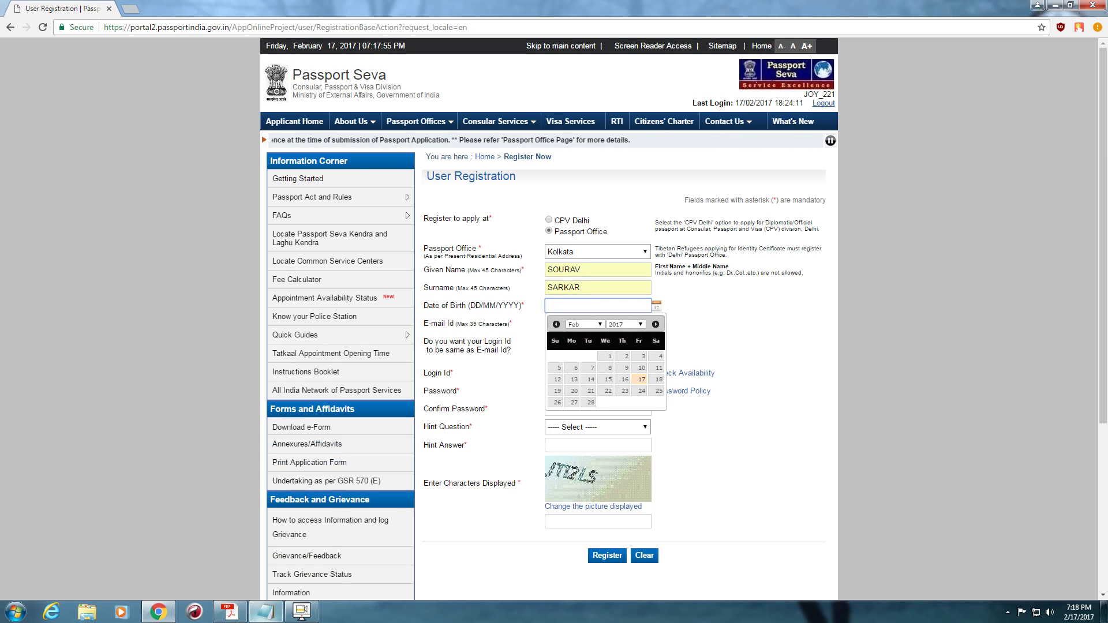
- Copy the birth month and year from the application PDF into the Date of Birth field
mouse_move(230, 611)
click(230, 554)
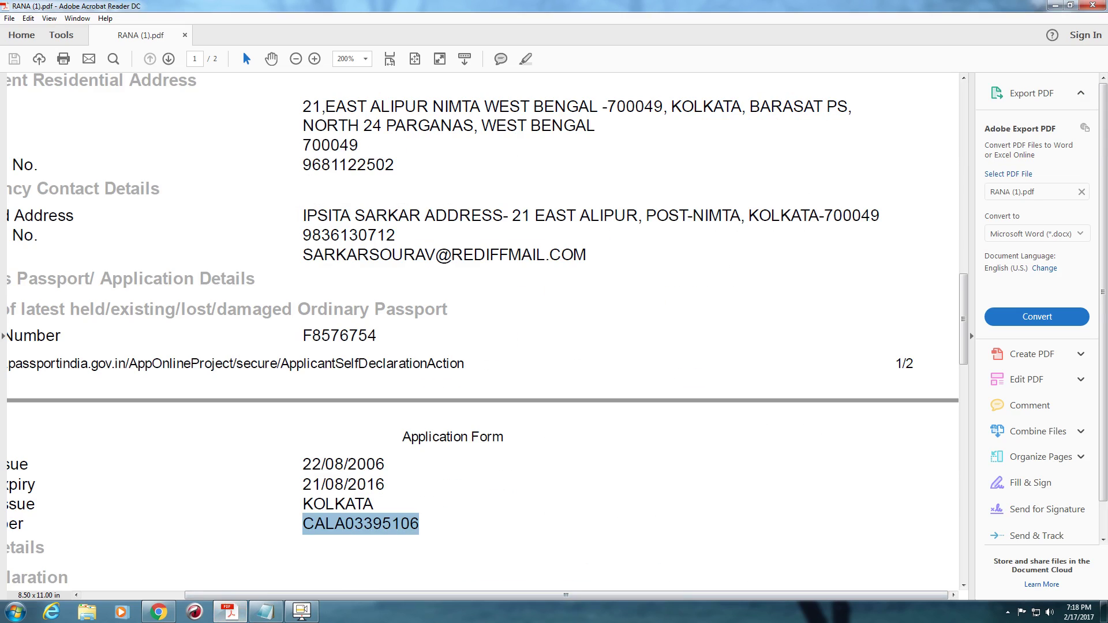
scroll(485, 331, up, 4)
scroll(485, 331, up, 6)
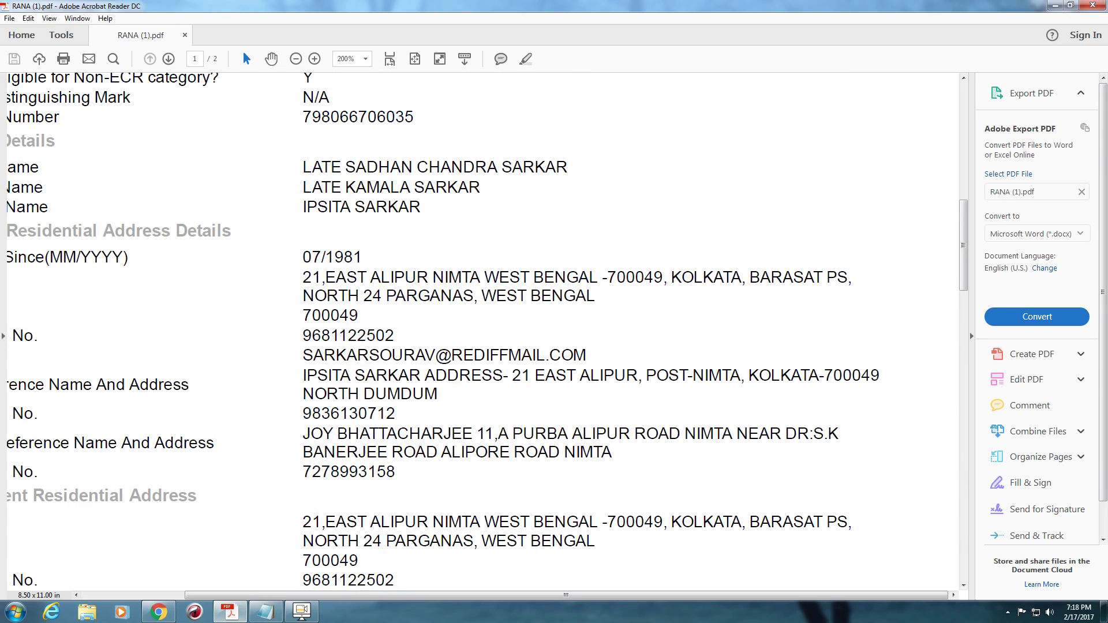
drag(302, 257, 361, 257)
key(ctrl+c)
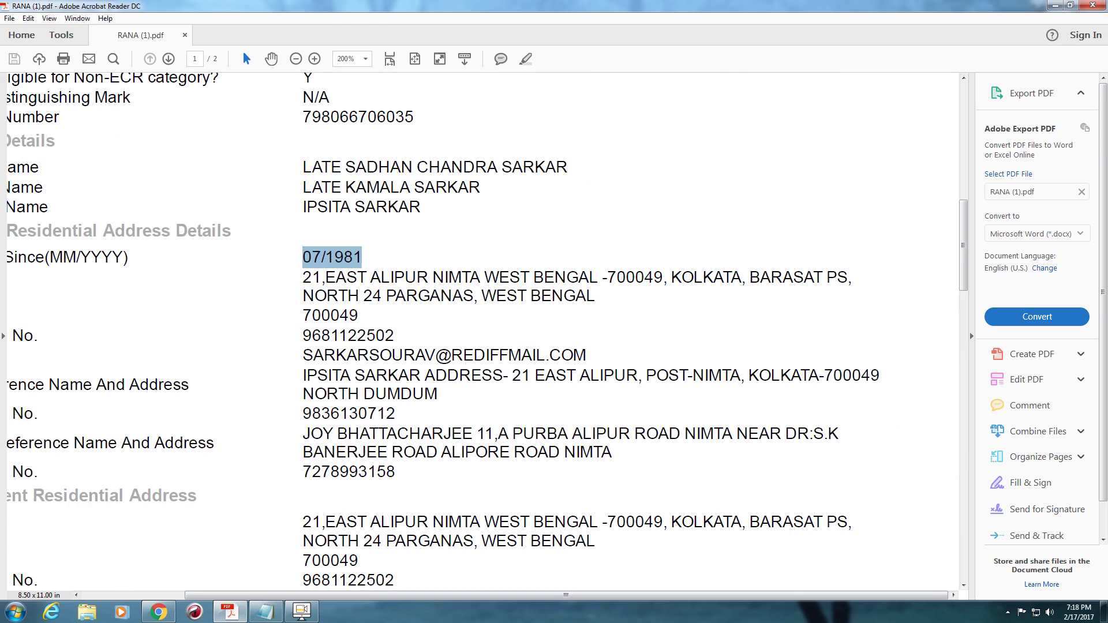
key(alt+Tab)
key(ctrl+v)
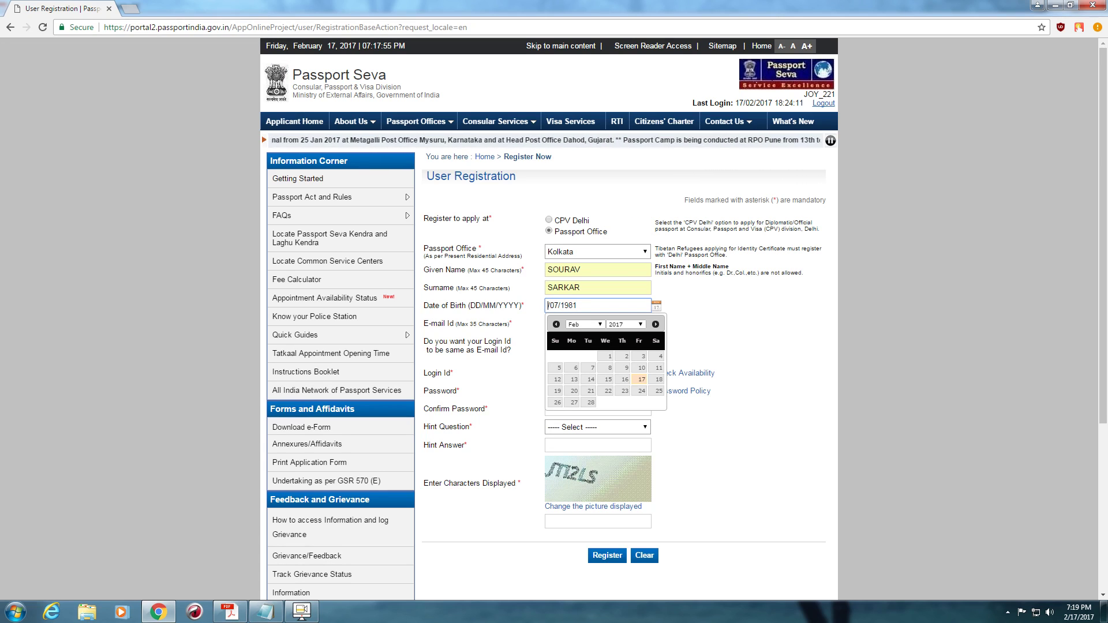
- Complete the Date of Birth with the day and move to the E-mail Id field
text(19)
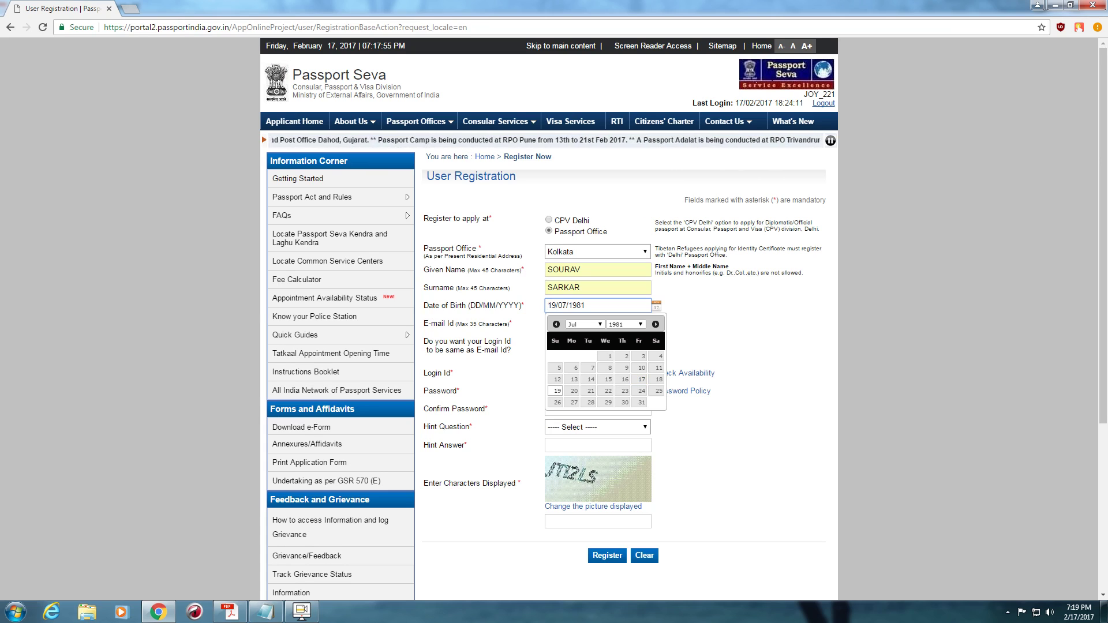
key(Tab)
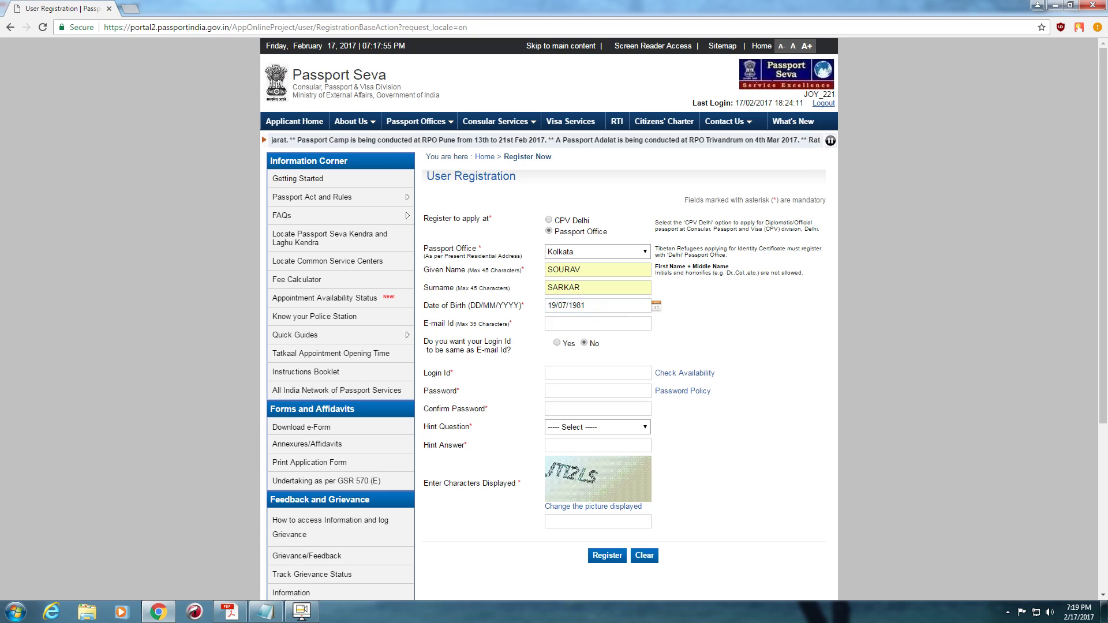
key(Tab)
- Paste the applicant's e-mail address from the Notepad notes into E-mail Id
key(Down)
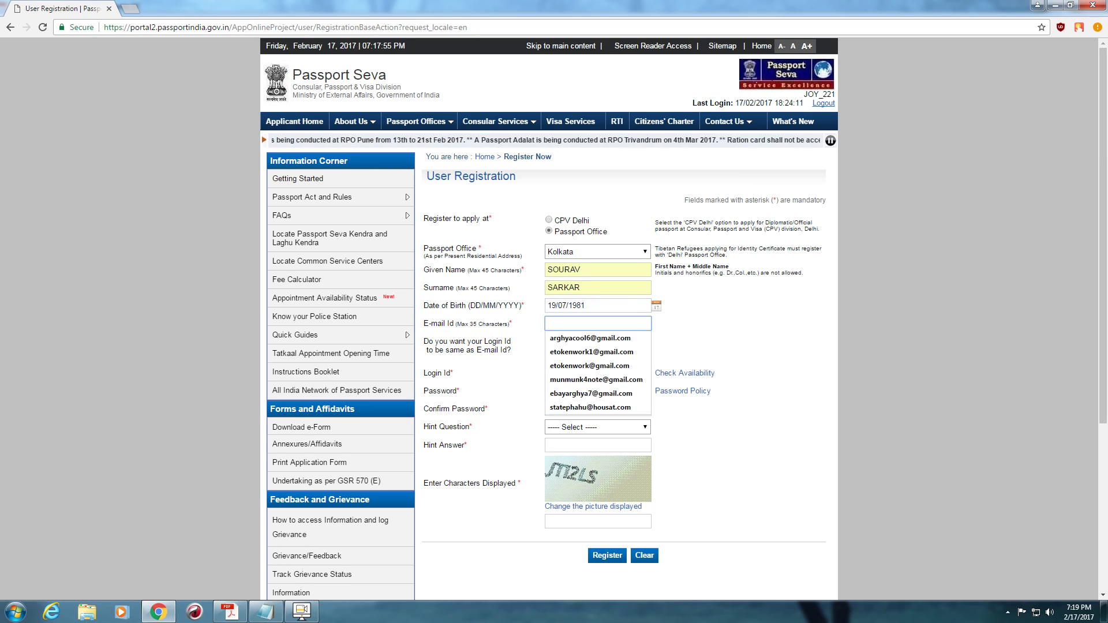
key(Down)
key(Down)
key(Down)
key(Down)
key(Down)
key(Down)
key(Up)
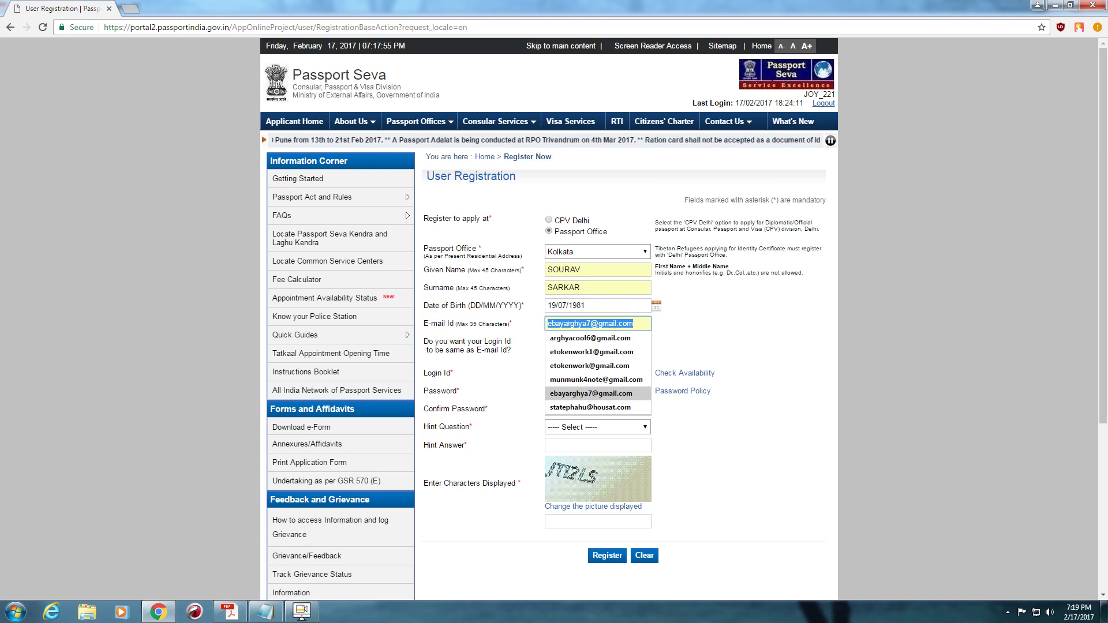
key(Up)
key(Up)
key(Up)
click(266, 611)
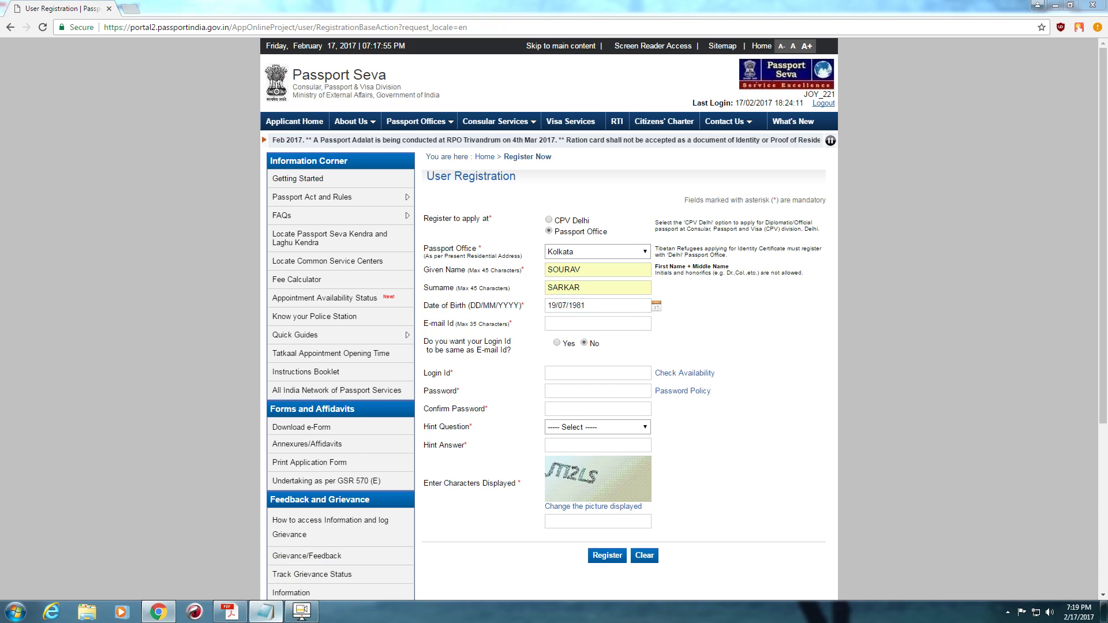
key(shift+End)
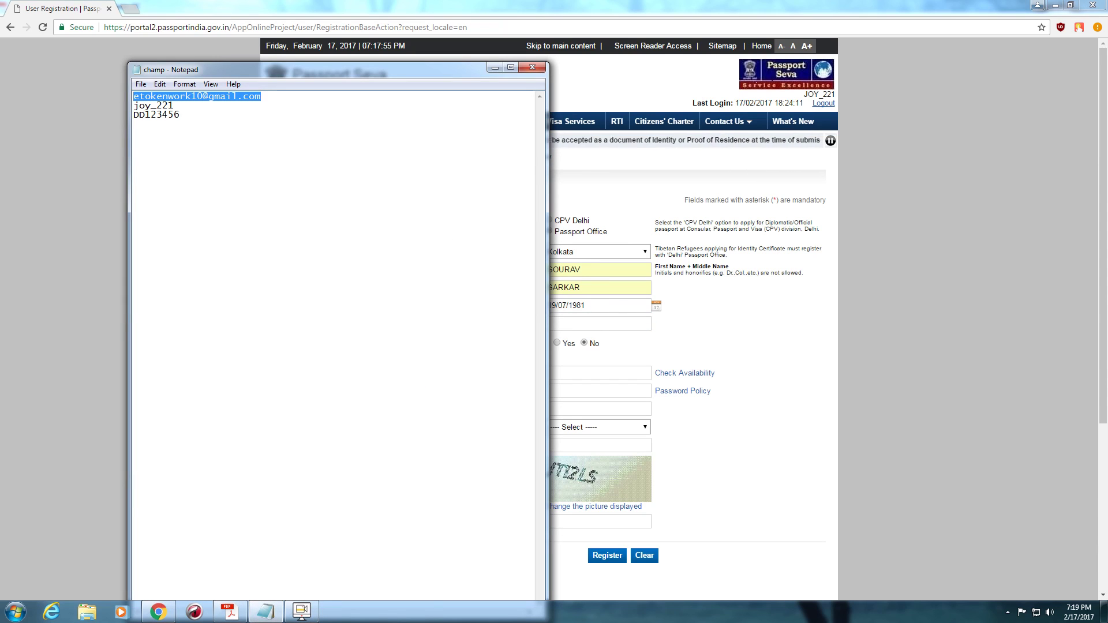
key(ctrl+c)
click(495, 67)
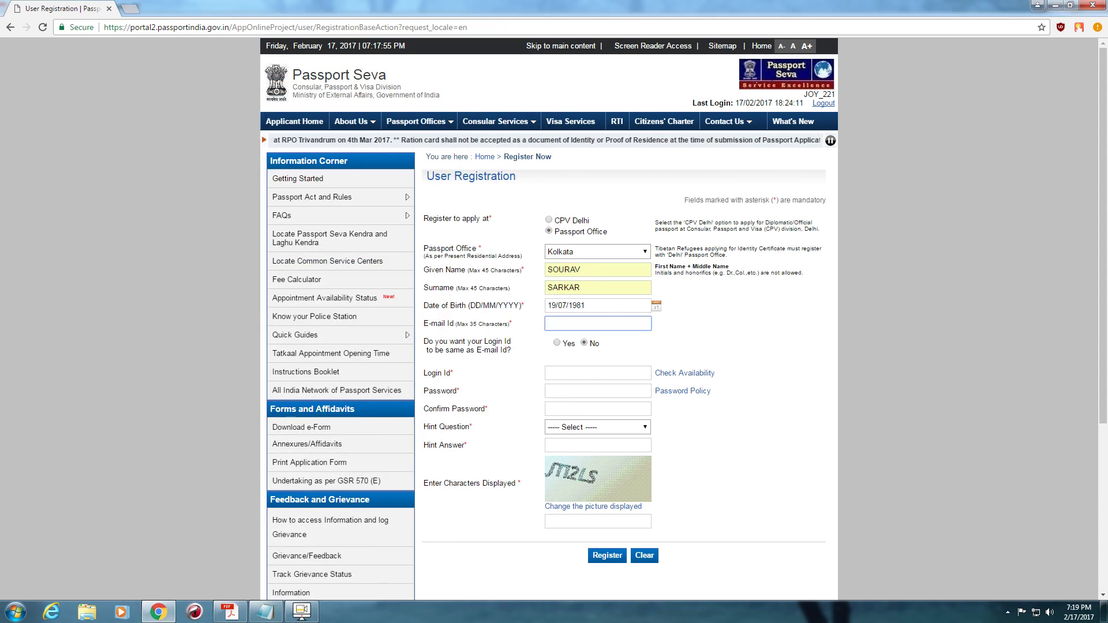
key(ctrl+v)
key(Escape)
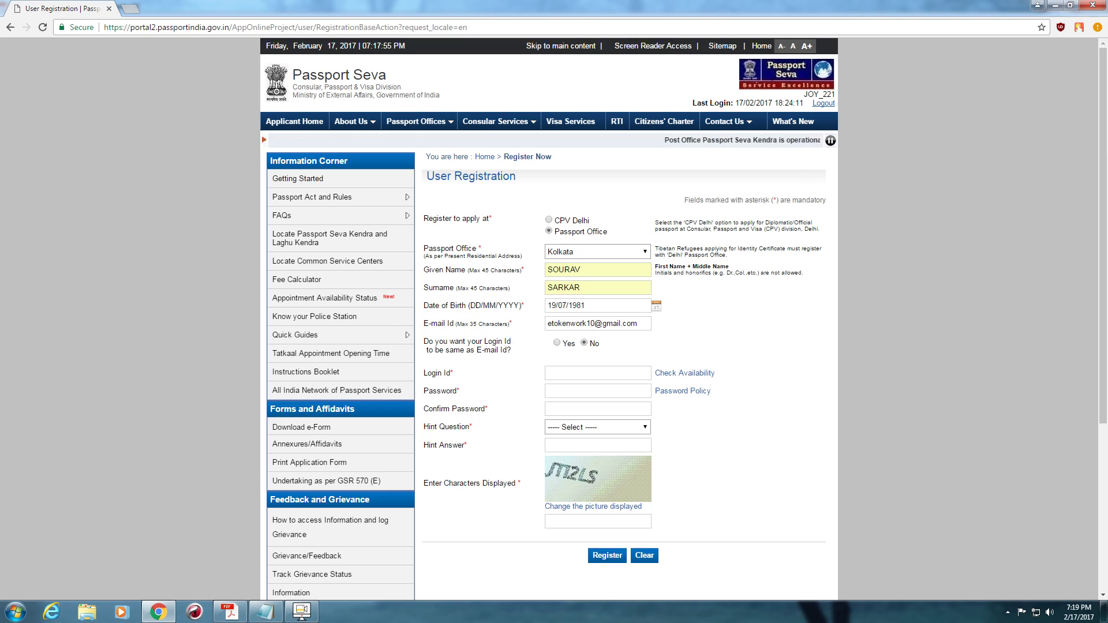
- Enter a Login Id and revise its digits until the site reports it available
click(597, 373)
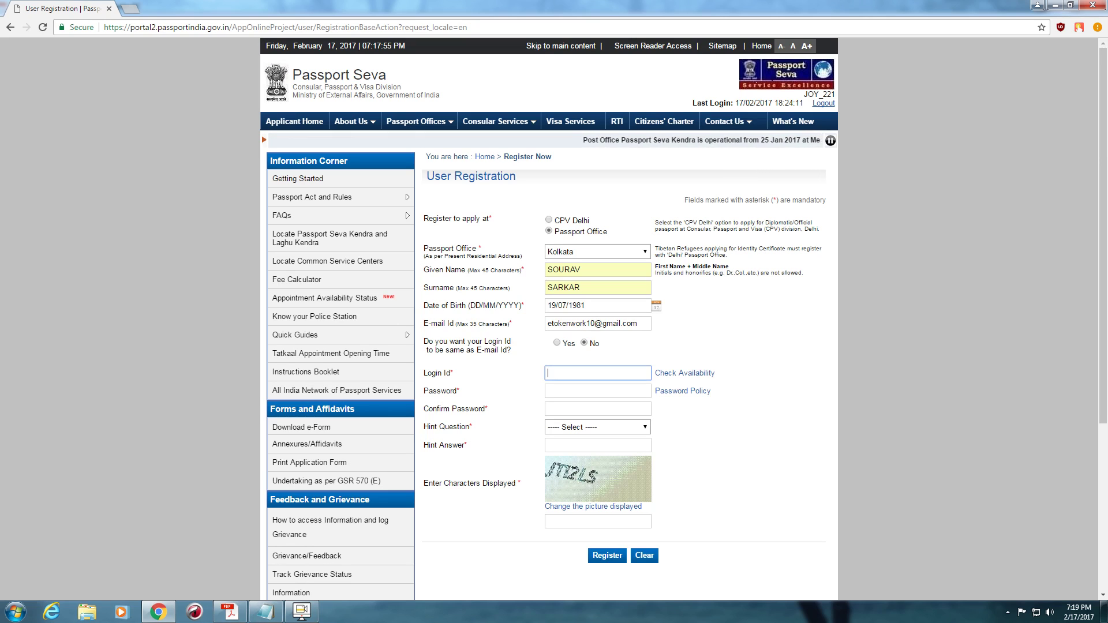
text(JOY_)
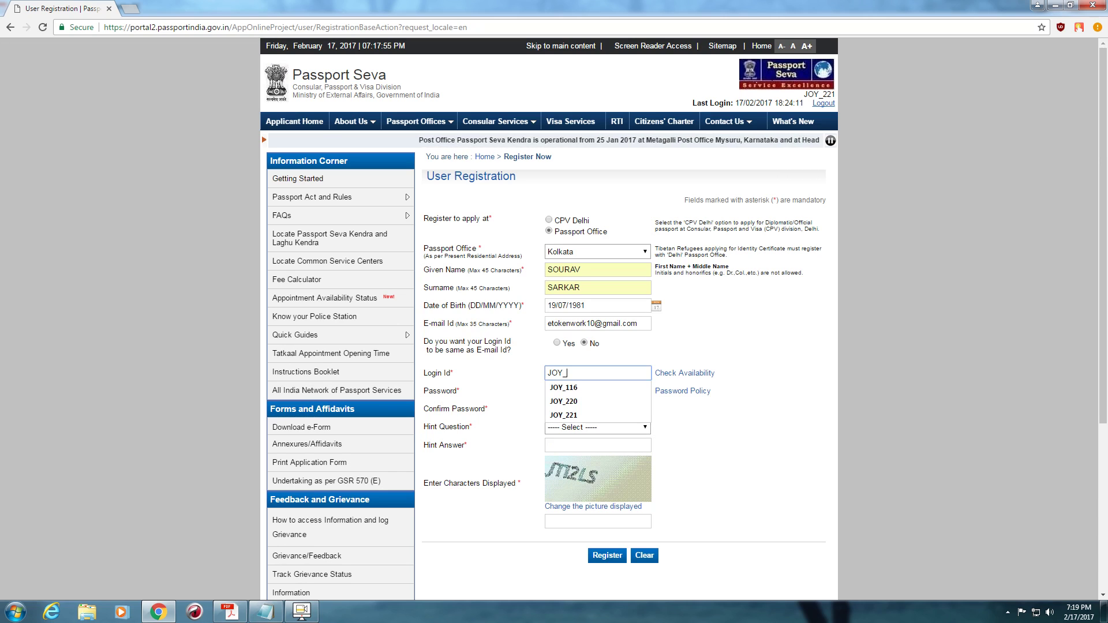
text(116)
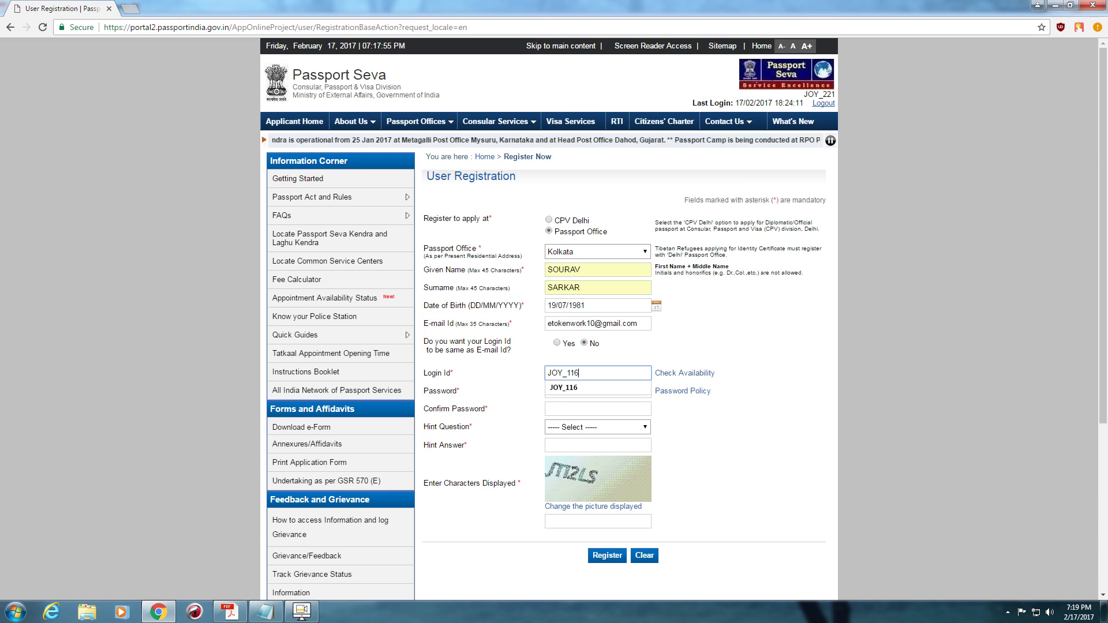
key(Return)
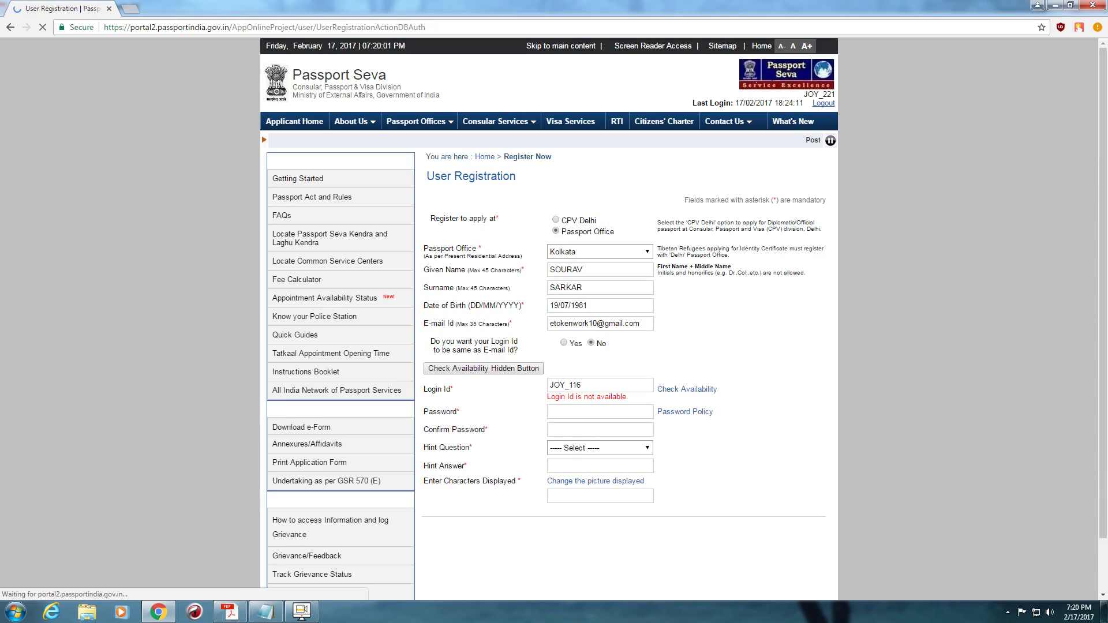
click(577, 373)
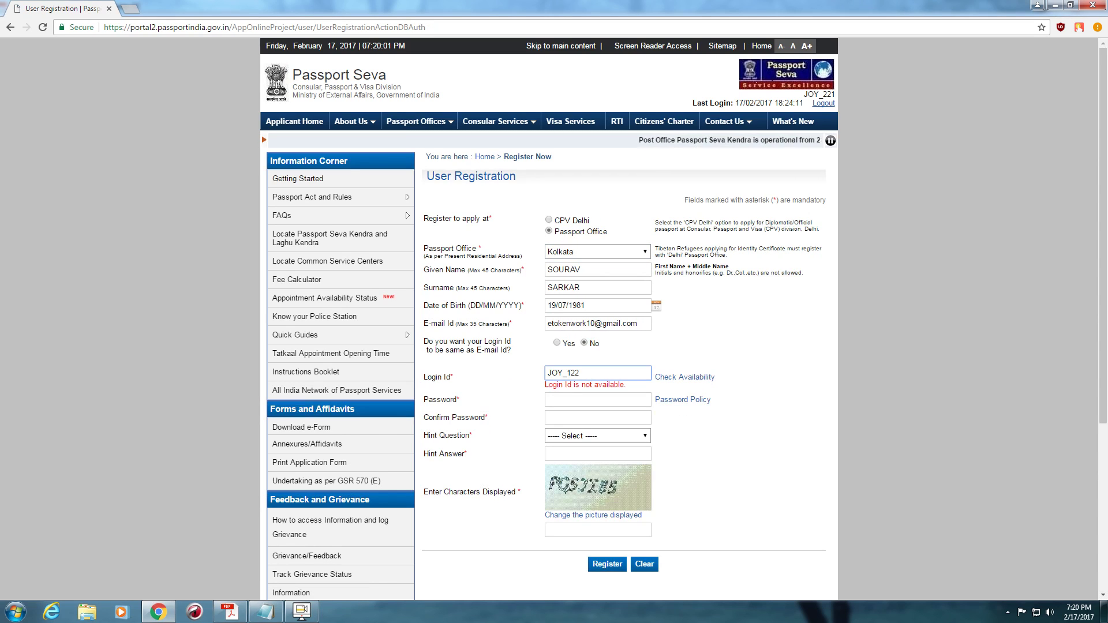
key(BackSpace)
key(BackSpace)
key(BackSpace)
text(222)
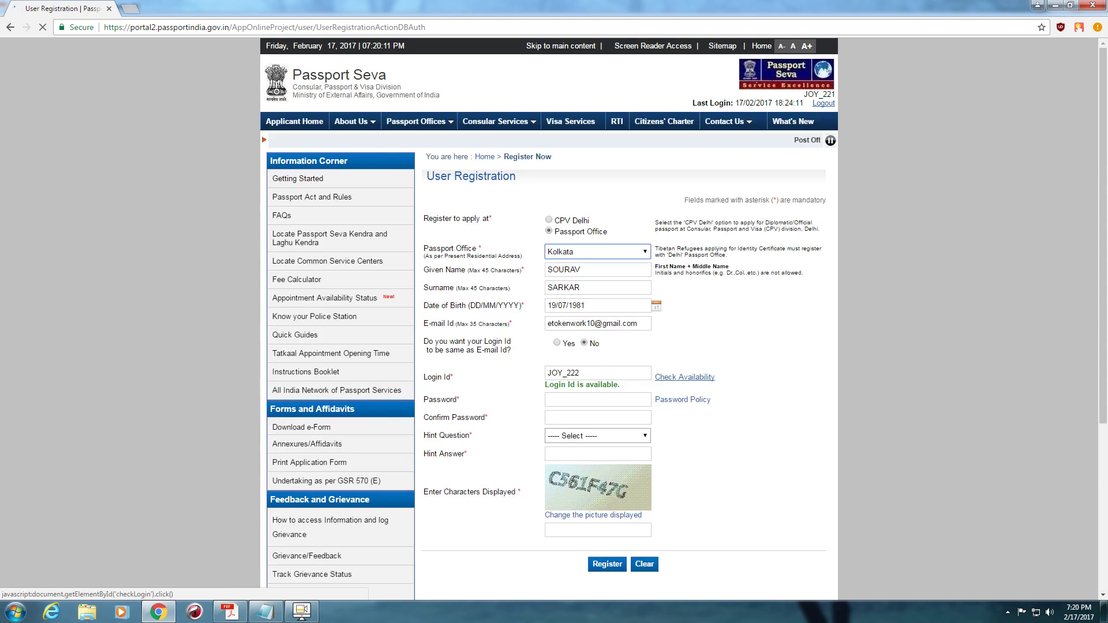
- Enter and confirm the account password, then pick Birth City as hint question
click(598, 399)
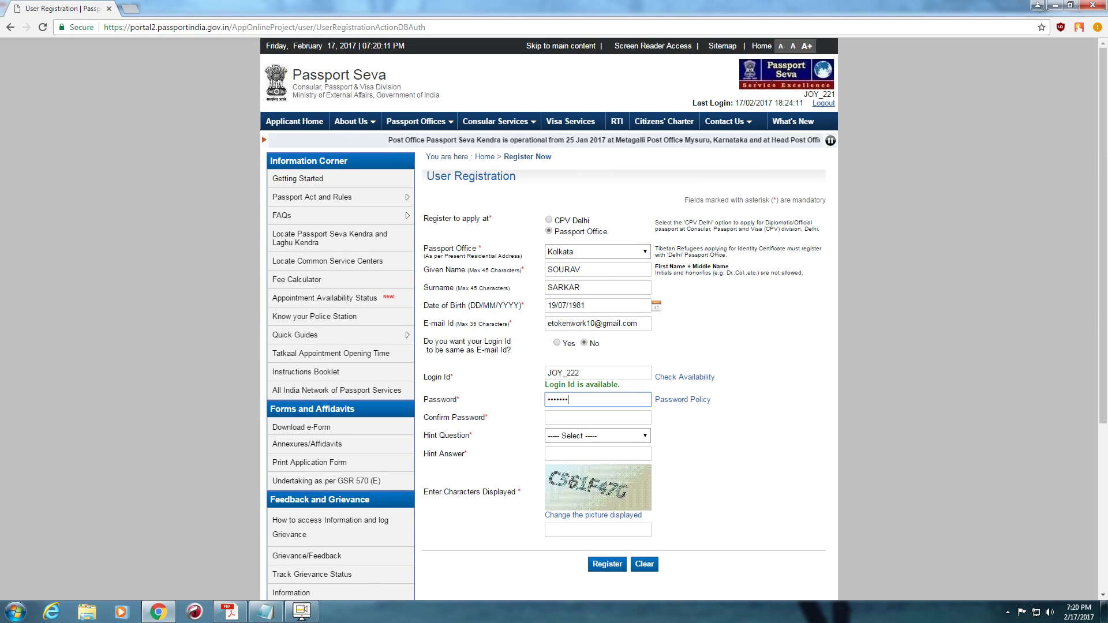
key(Tab)
text(••••••)
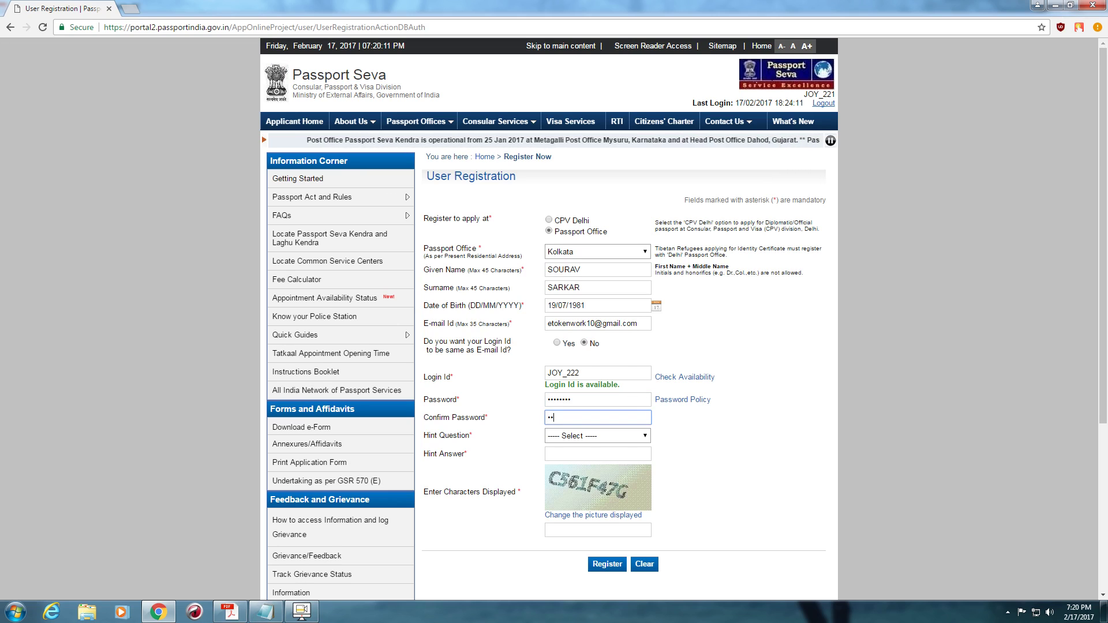
text(••)
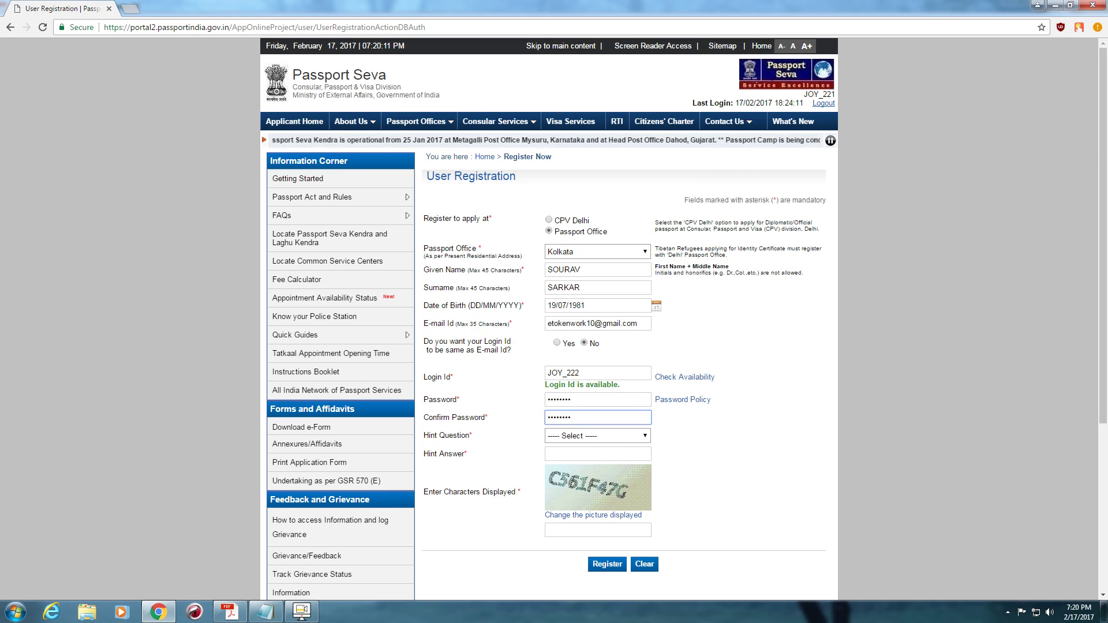
key(Tab)
key(alt+Down)
key(Down)
- Confirm Birth City, enter the hint answer and displayed captcha characters, and register
key(Return)
key(Tab)
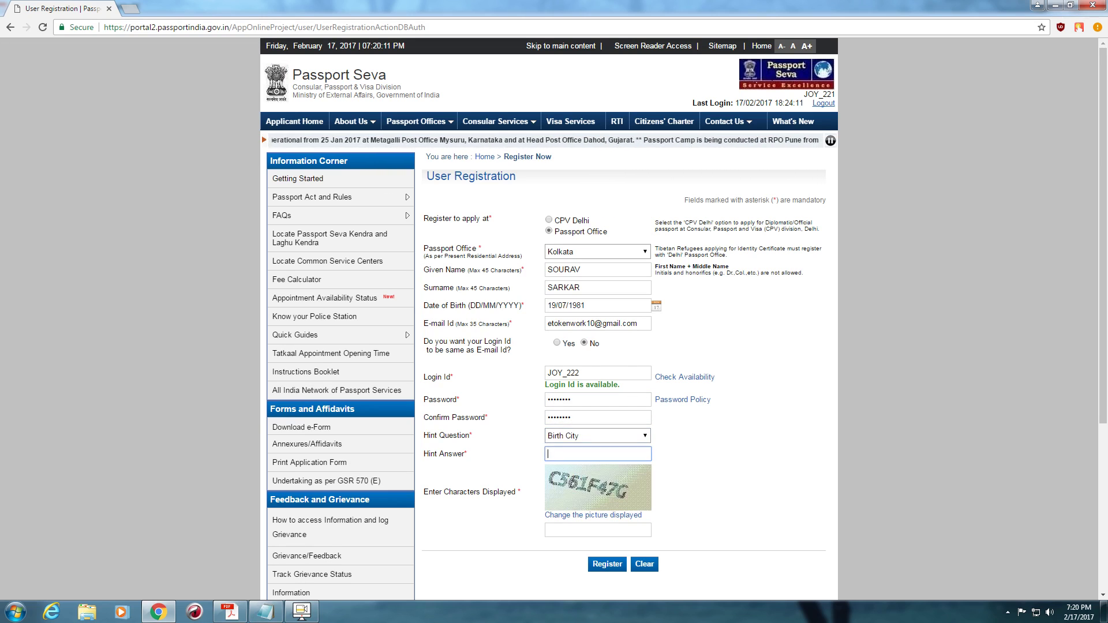
text(KOL)
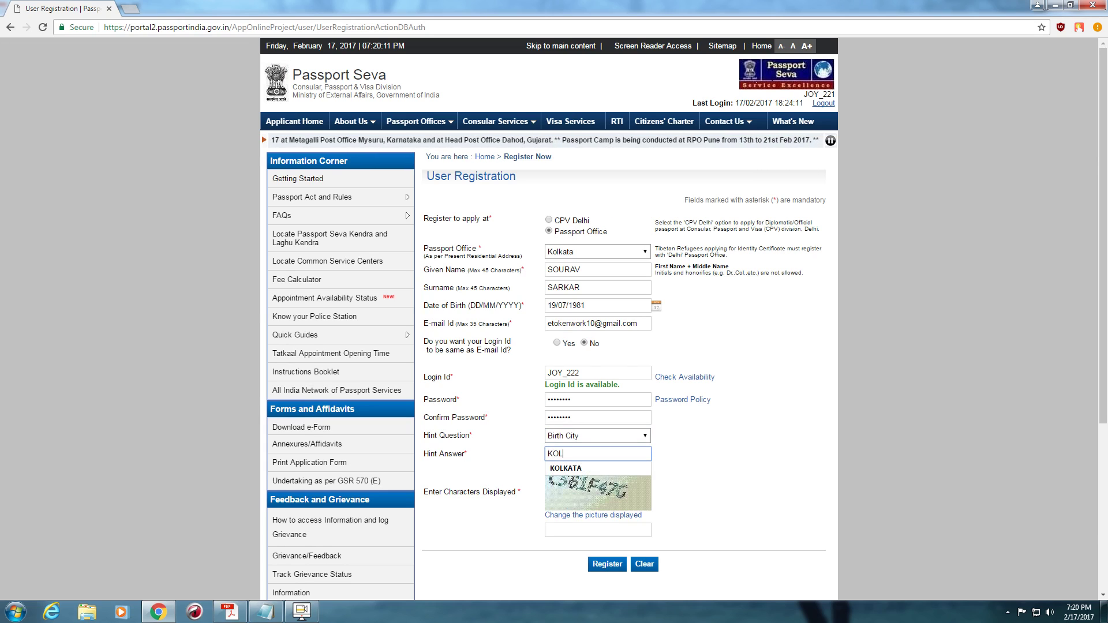
key(Down)
key(Return)
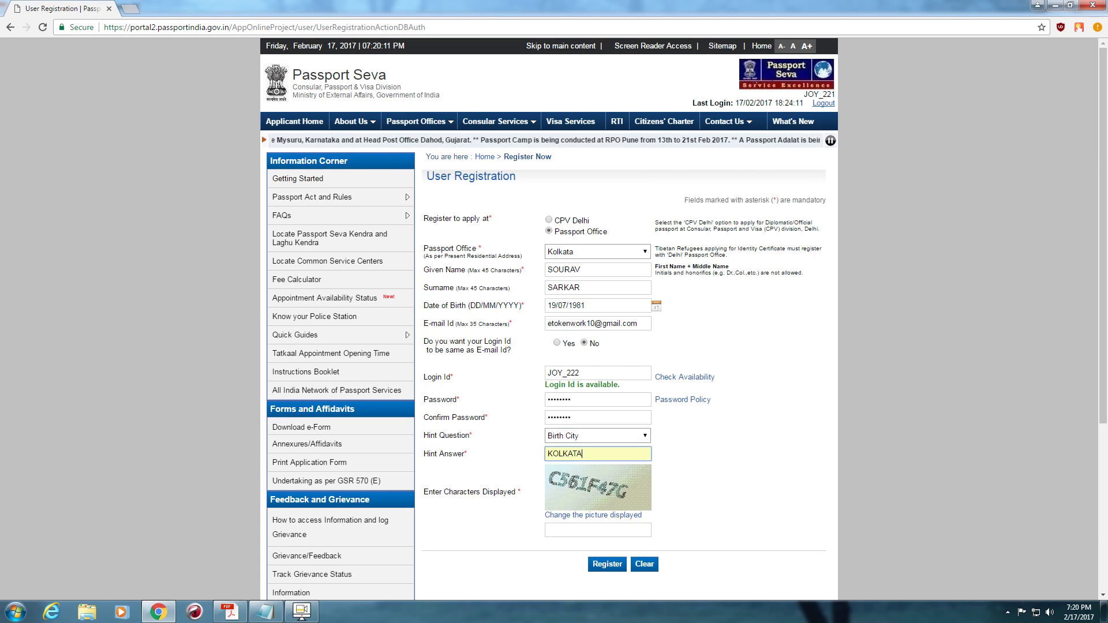
key(Tab)
text(C561F)
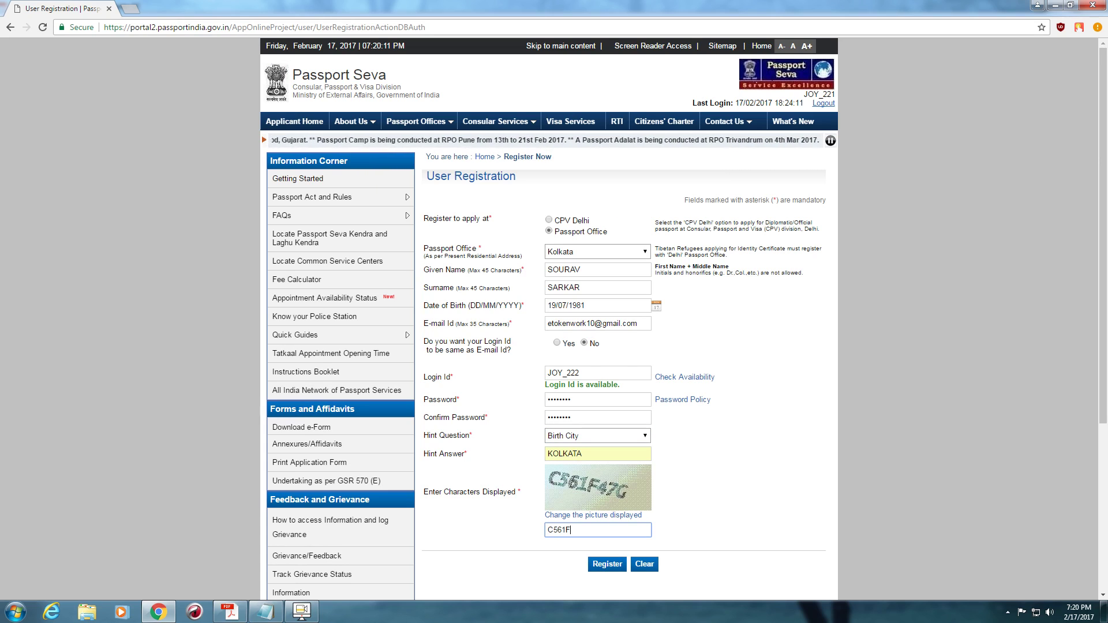
text(47G)
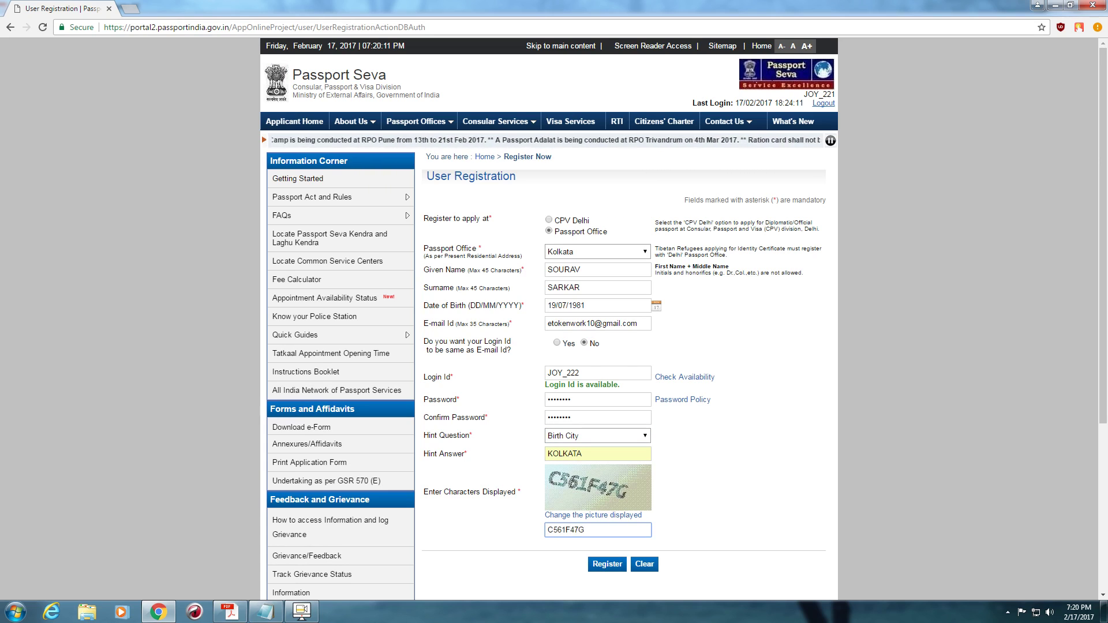
key(Return)
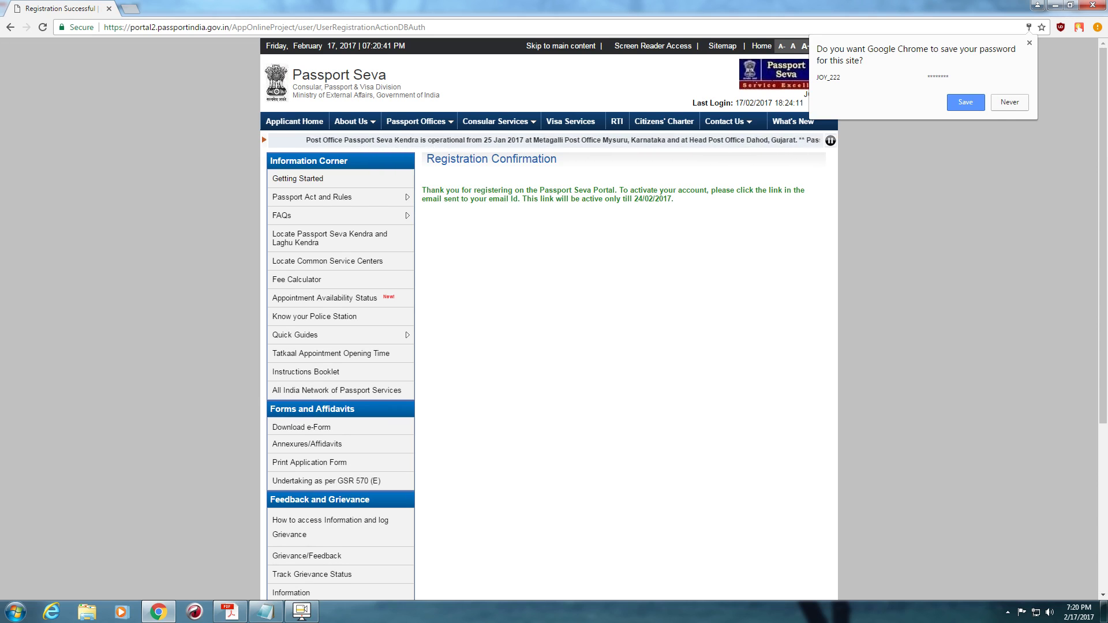
- Open Gmail in a new tab and follow the Registration Confirmation mail's activation link
key(ctrl+t)
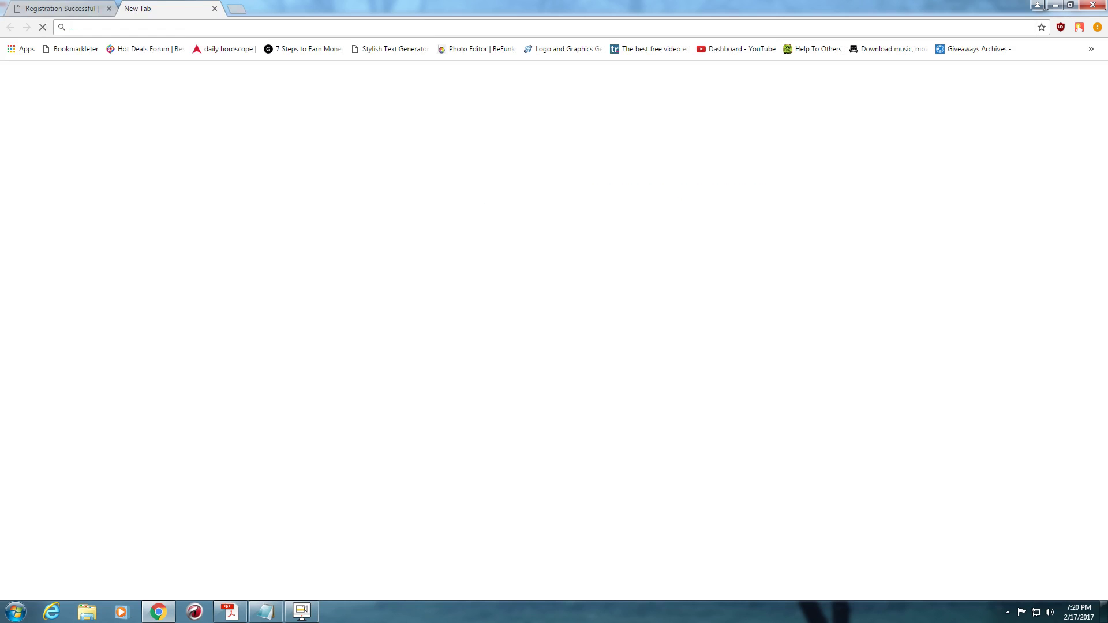
text(Google.com)
key(Return)
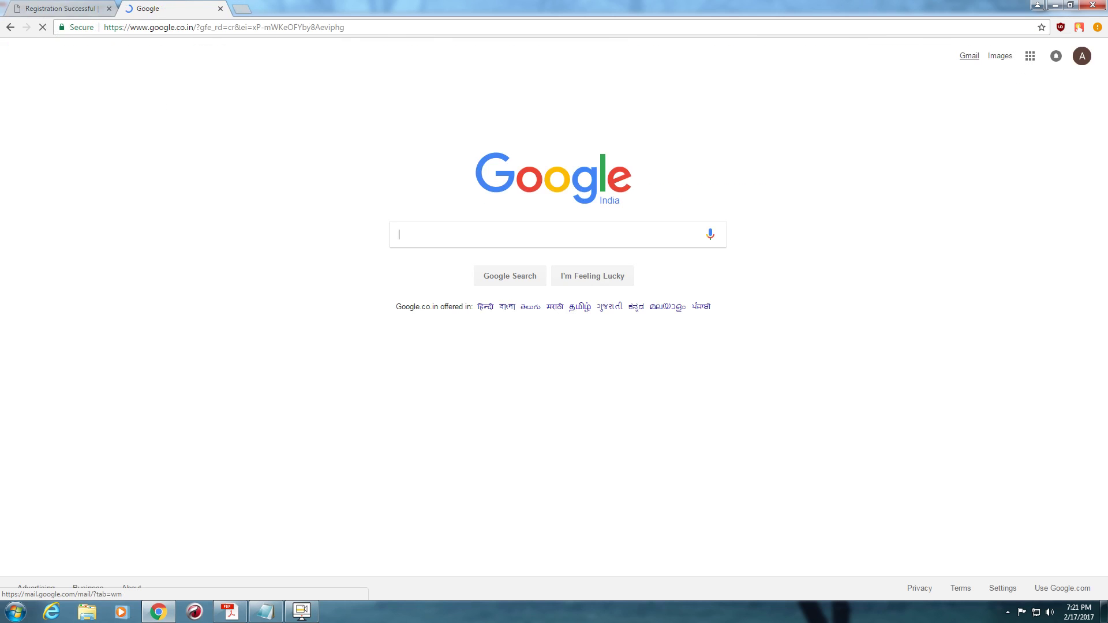
click(969, 55)
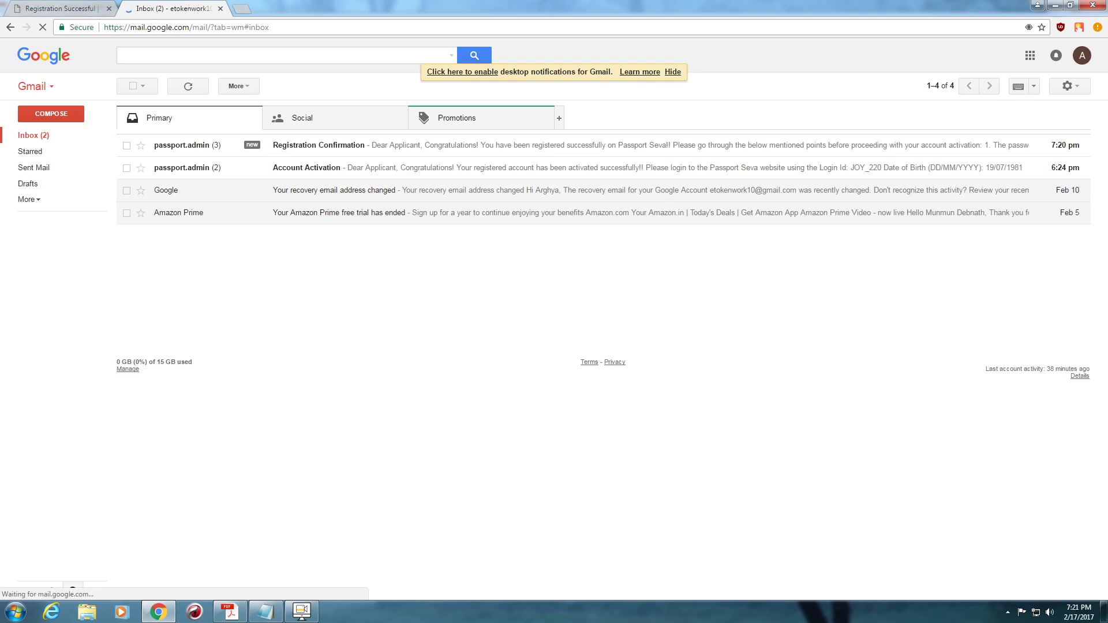
click(318, 145)
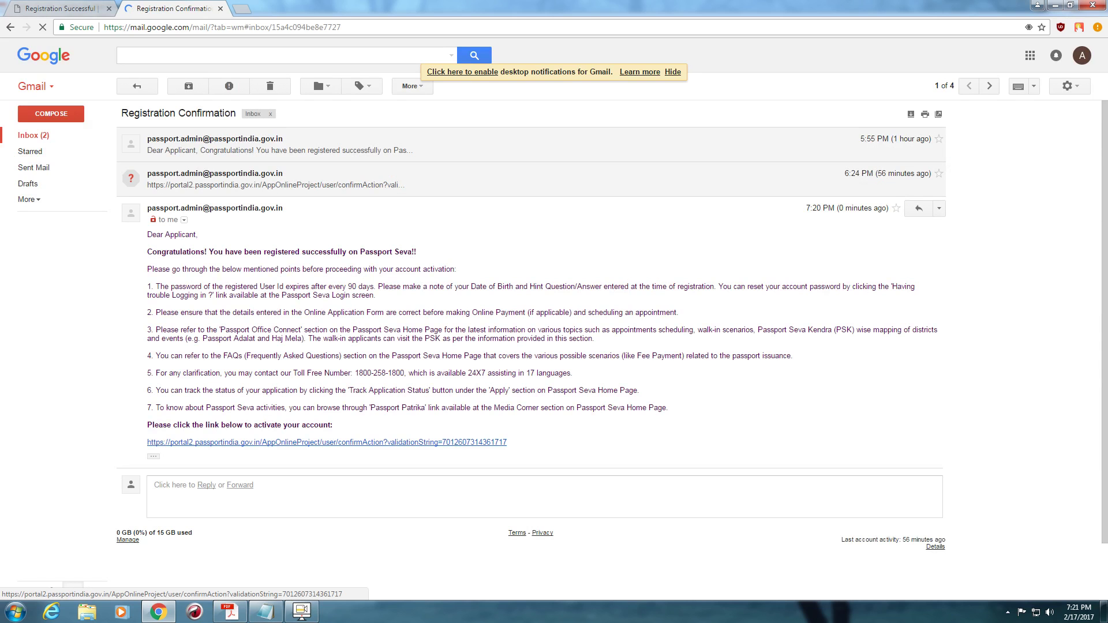
click(323, 442)
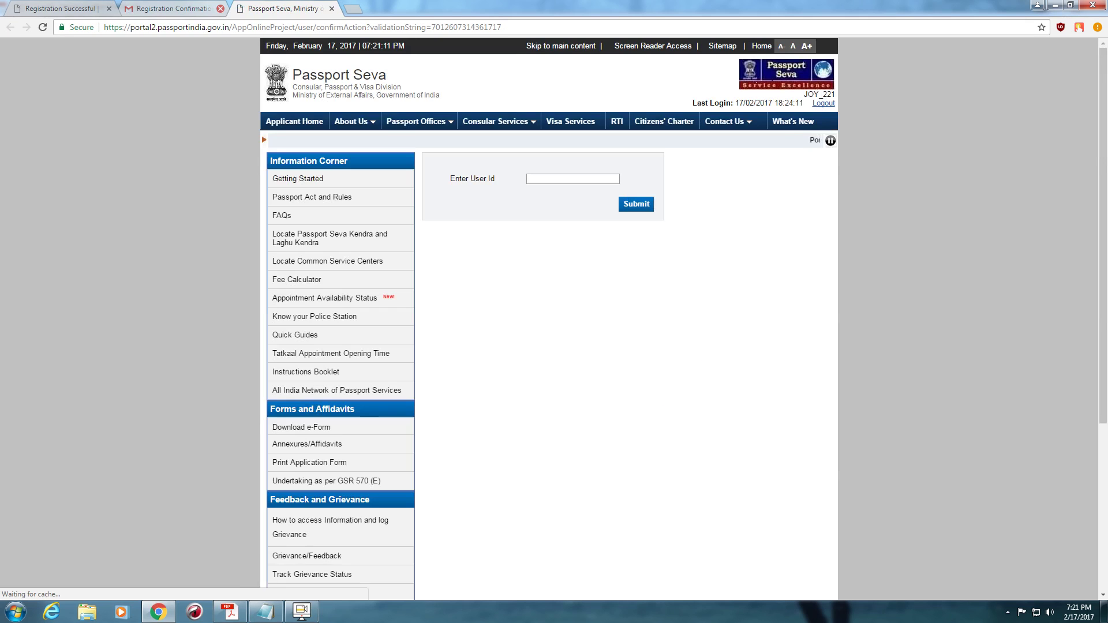
- Submit the new login id to activate the account and select the success message
click(572, 179)
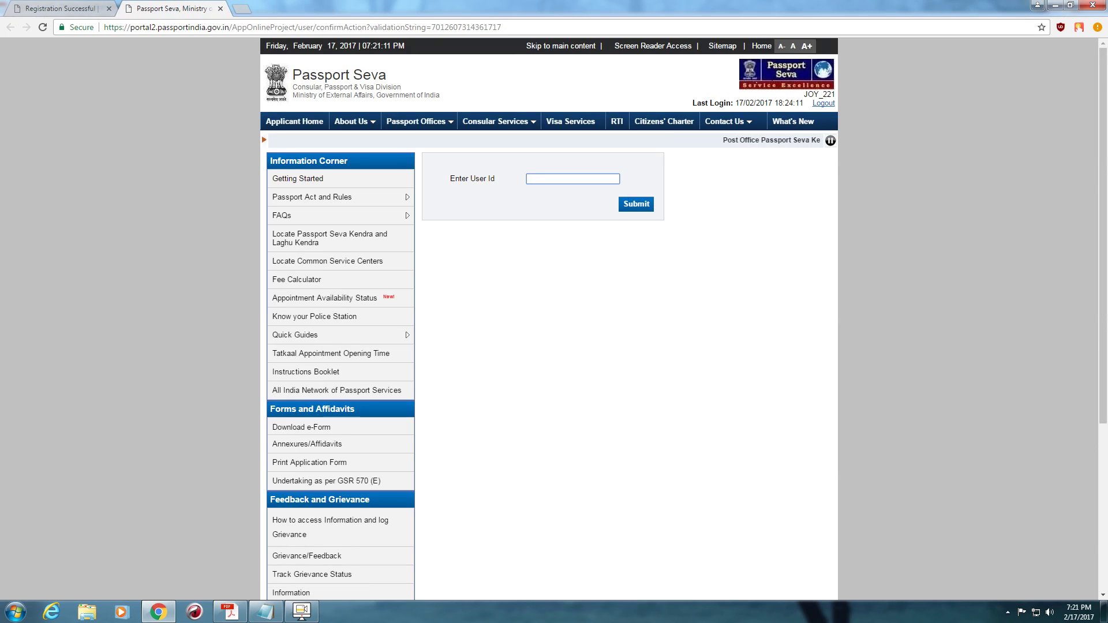
text(JOY_)
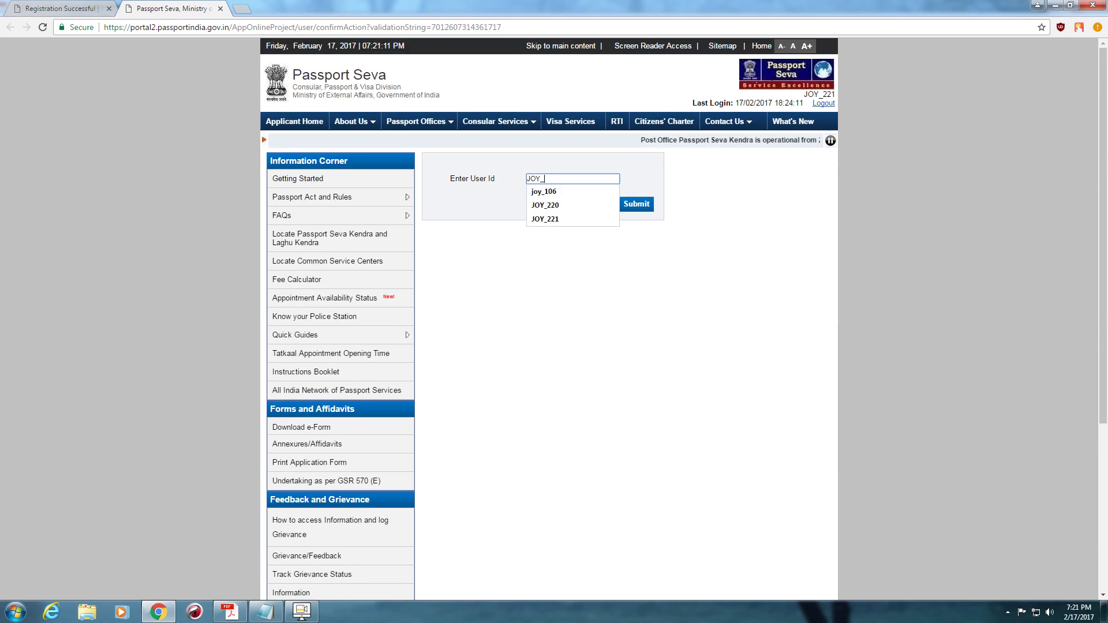
text(222)
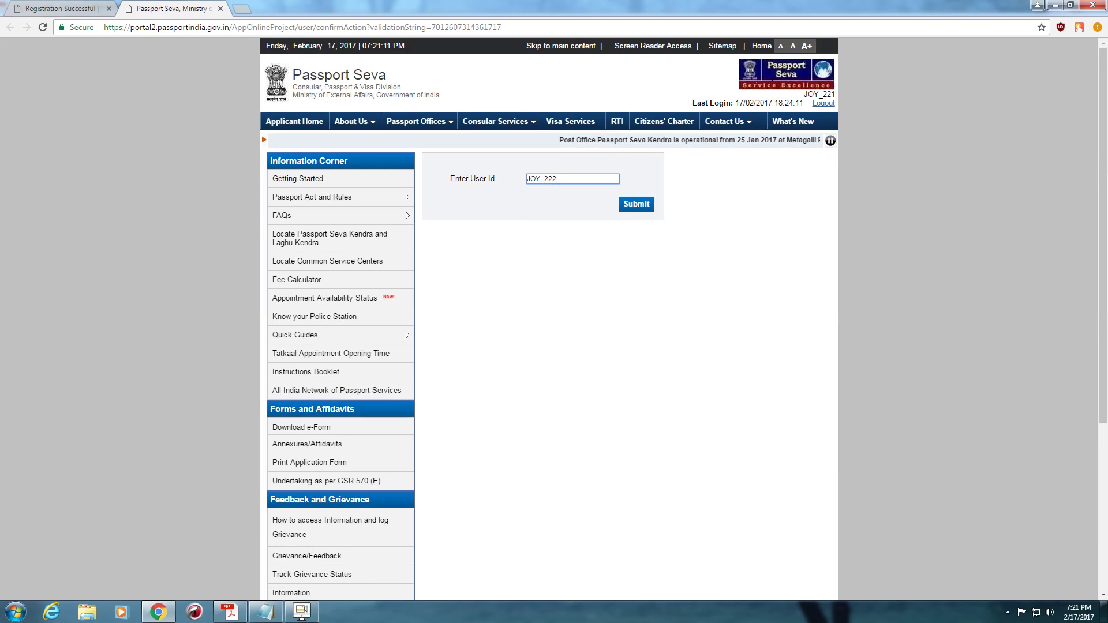
key(Return)
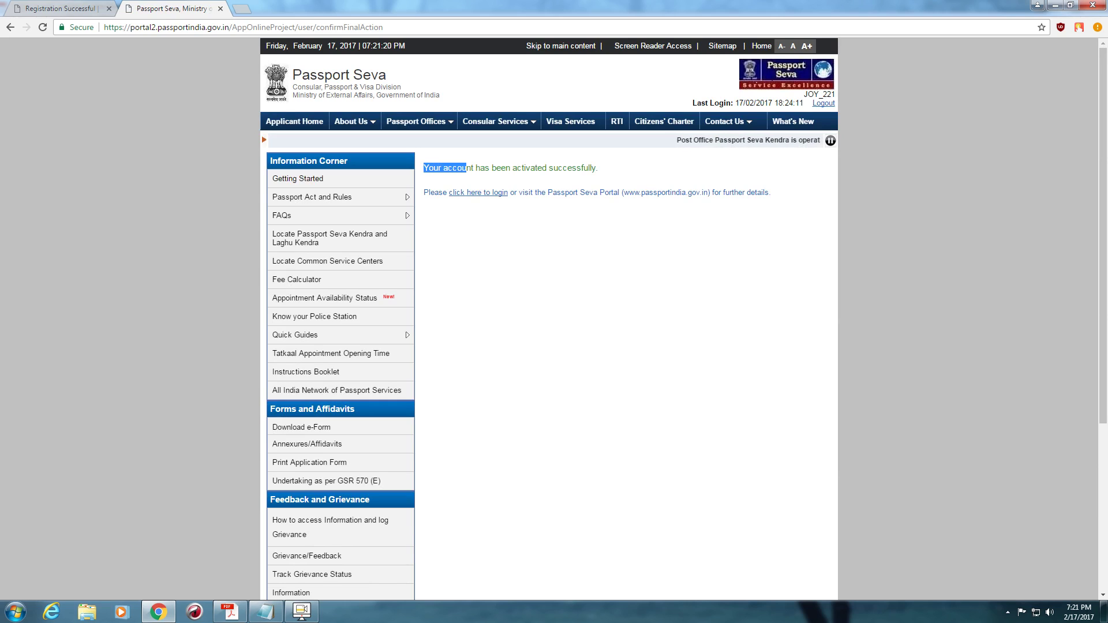
drag(466, 168, 598, 168)
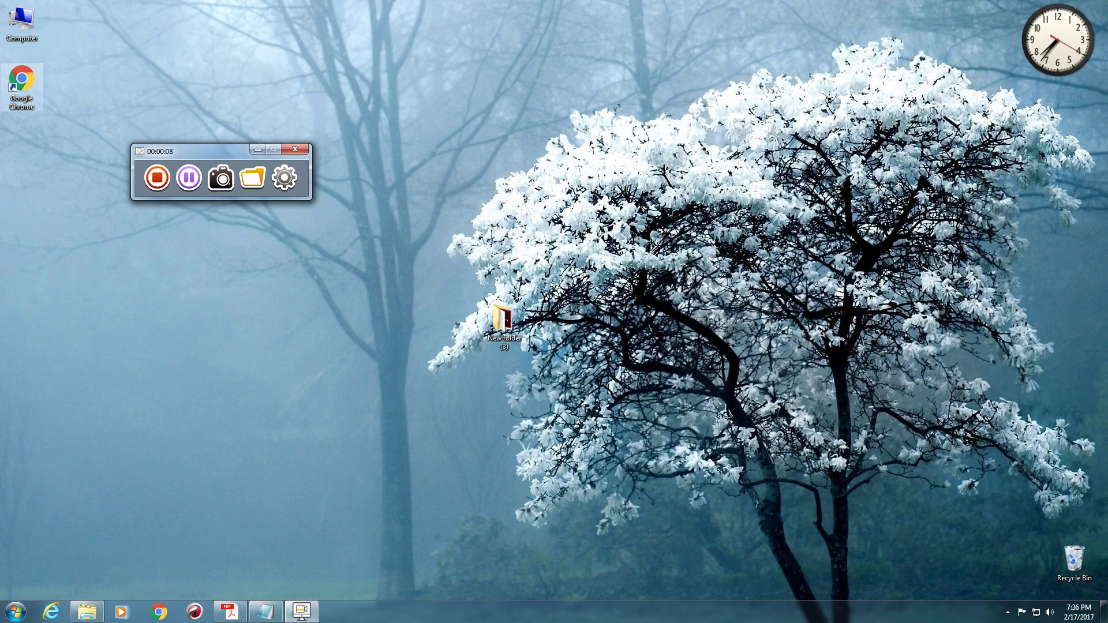
- Relaunch Chrome, search Google for PASSPORT, and open the Passport Seva Home result
double_click(21, 81)
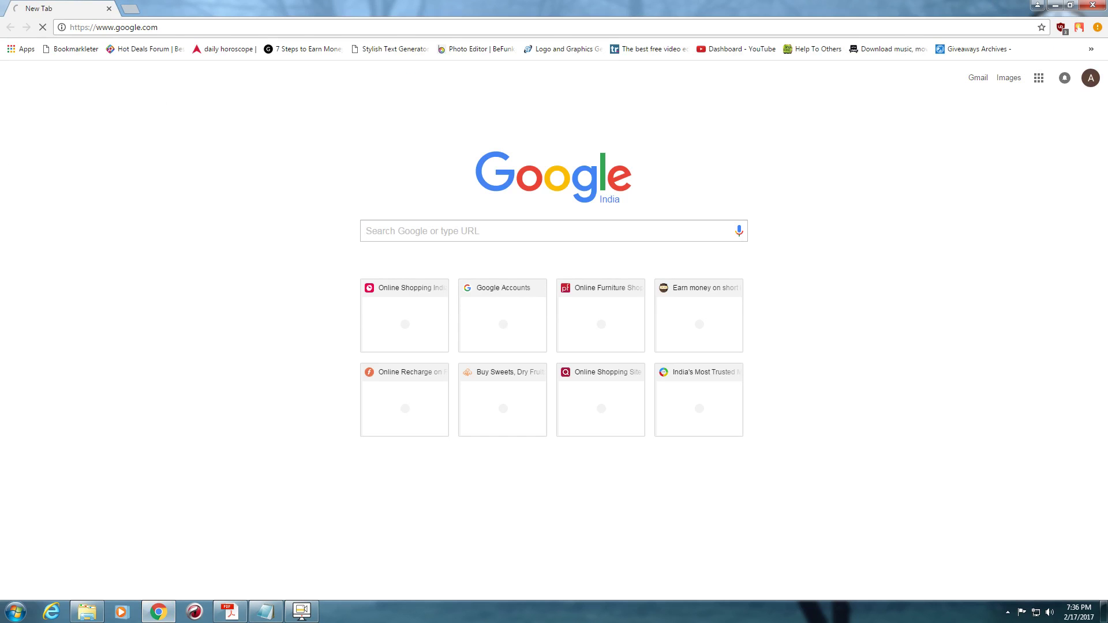
text(P)
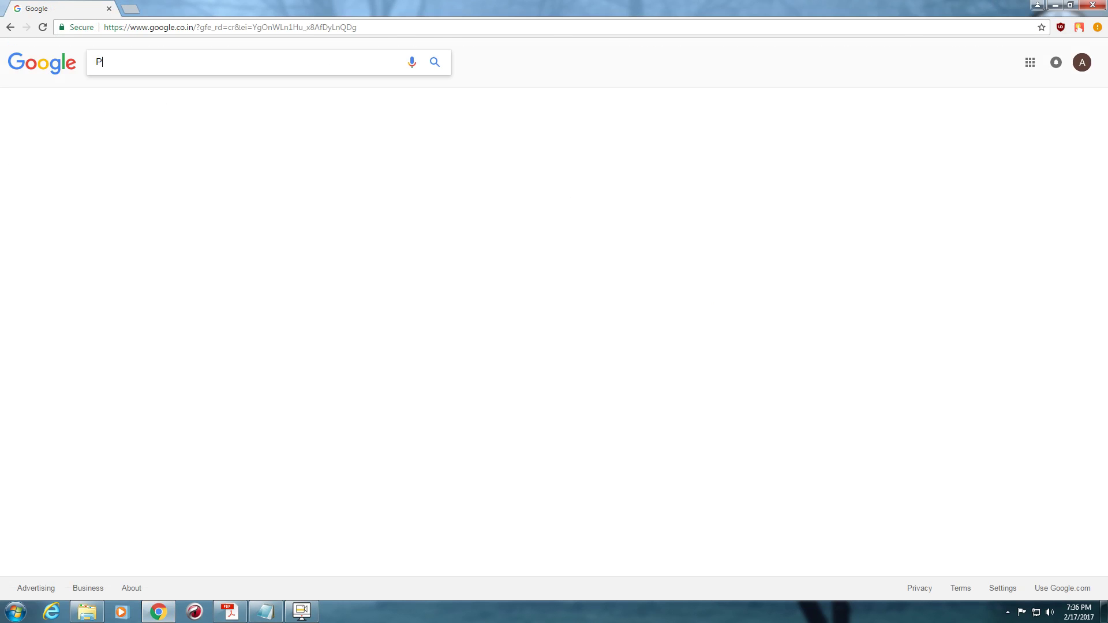
text(ASSPORT)
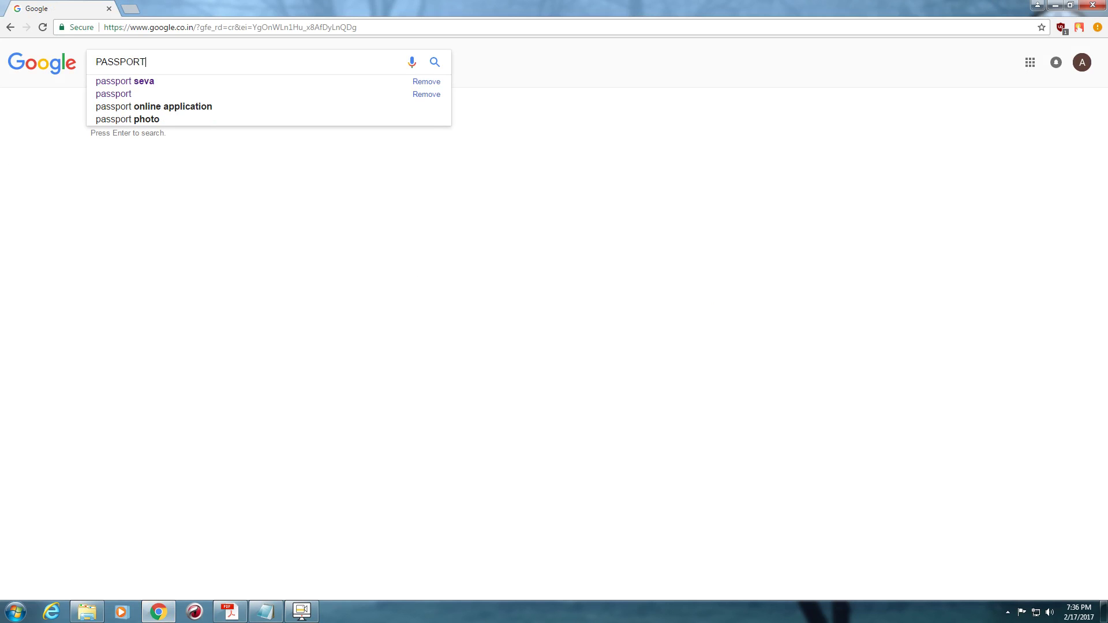
click(125, 80)
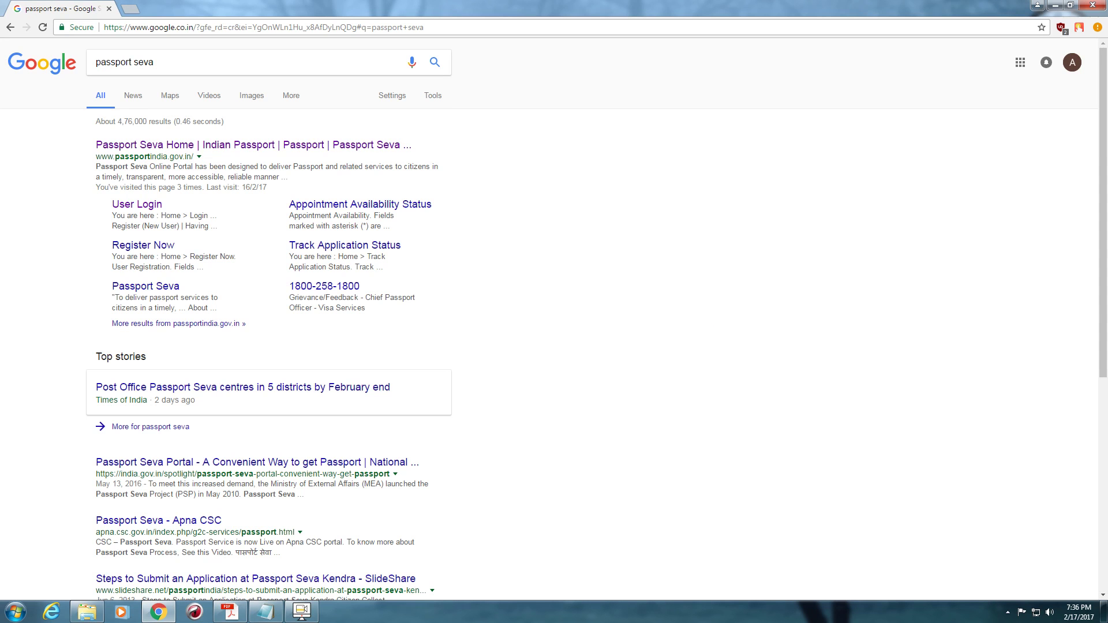
click(173, 145)
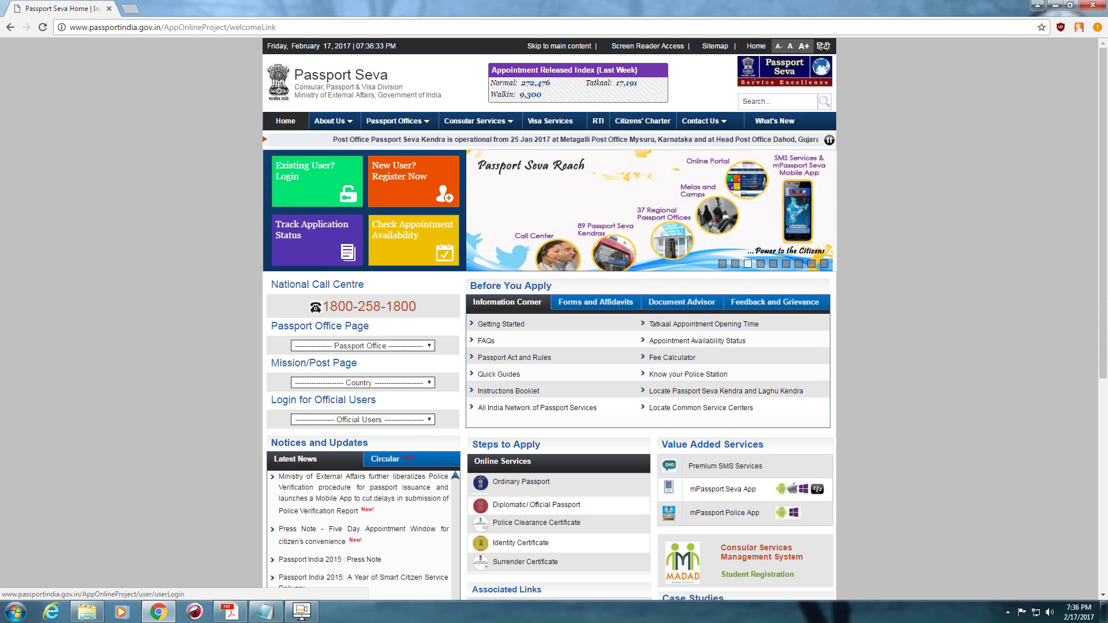
- Log in as an existing user with the saved Login Id, password and captcha
click(317, 181)
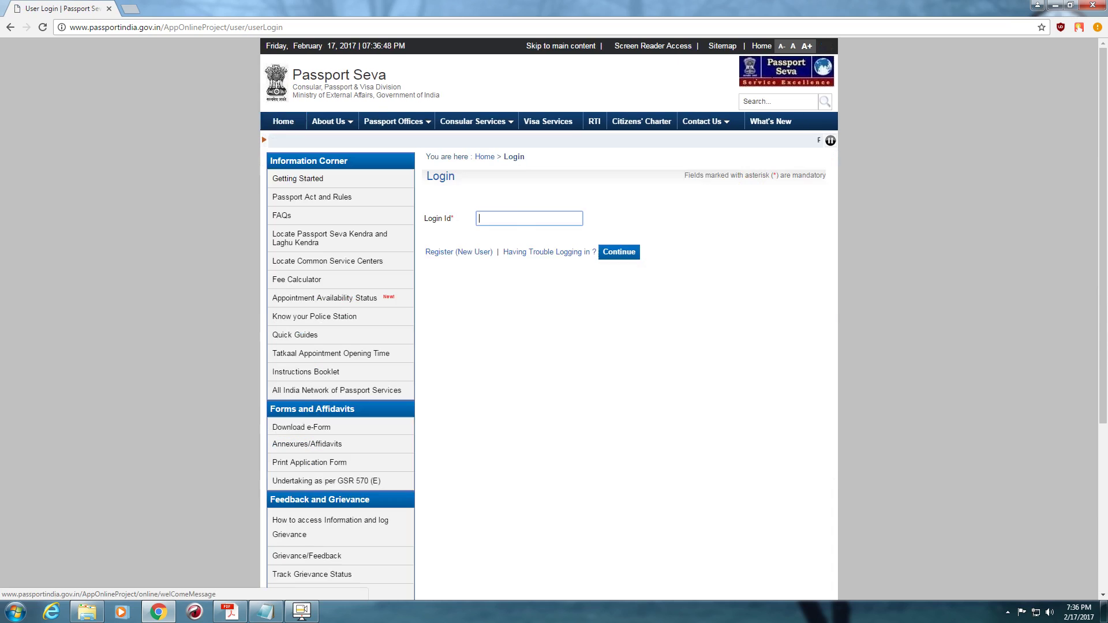
key(Down)
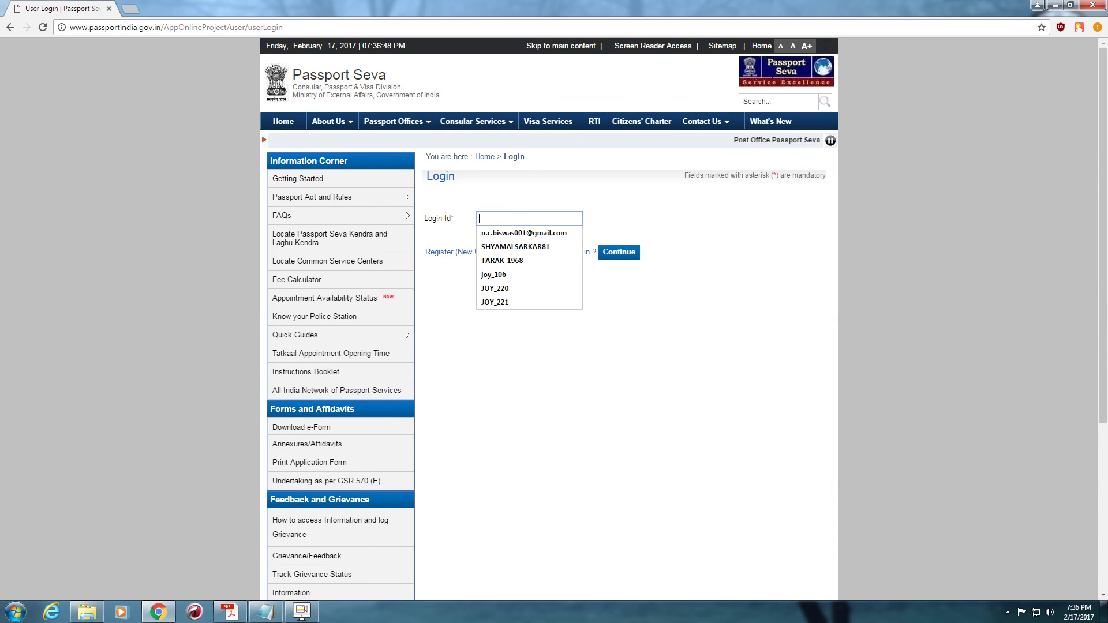
key(Down)
key(Down)
key(Down)
key(Down)
key(Down)
key(Down)
key(Down)
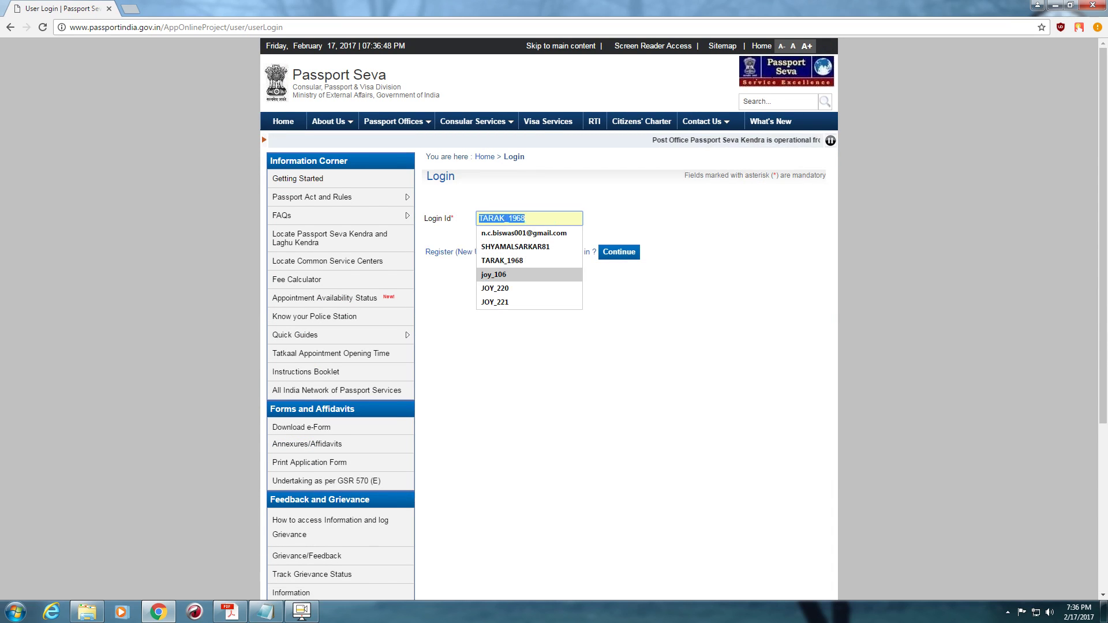
key(Up)
text(J)
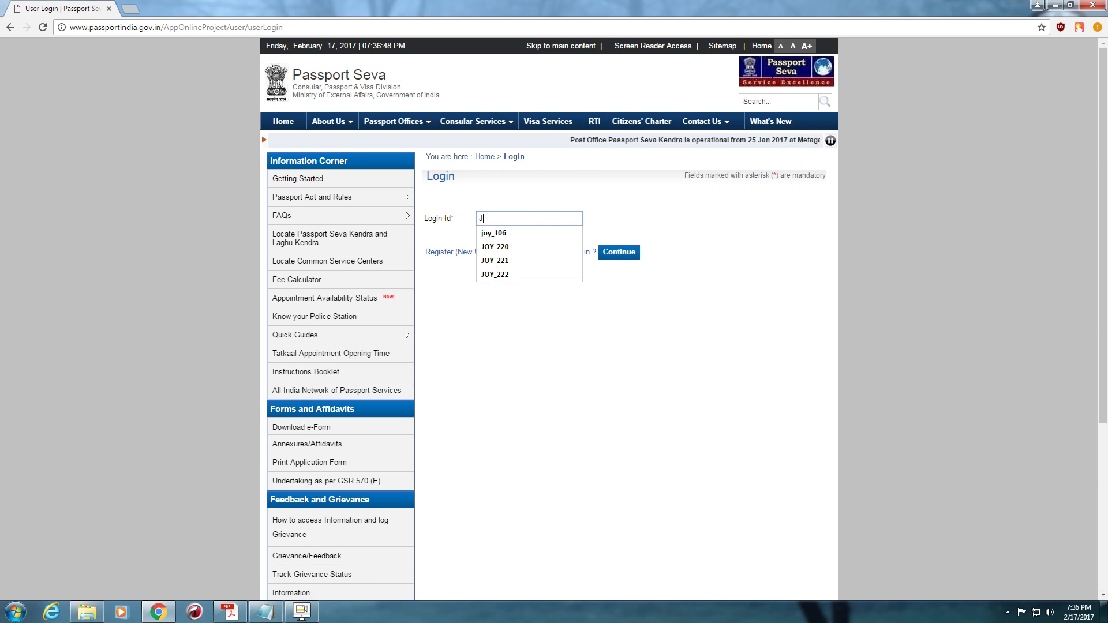
text(OY_222)
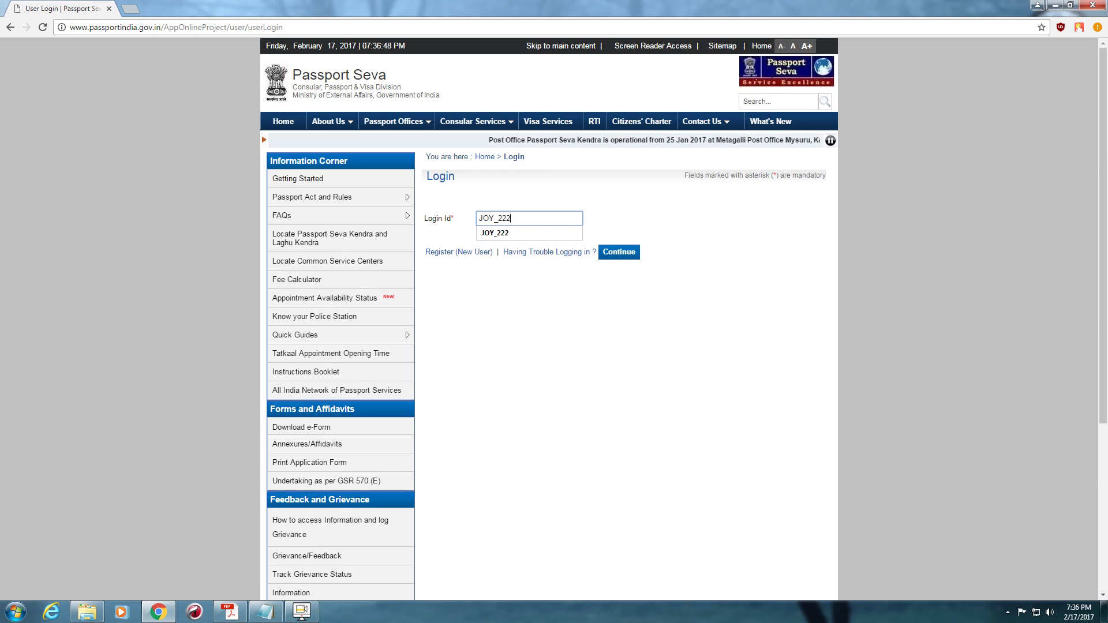
key(Tab)
key(Return)
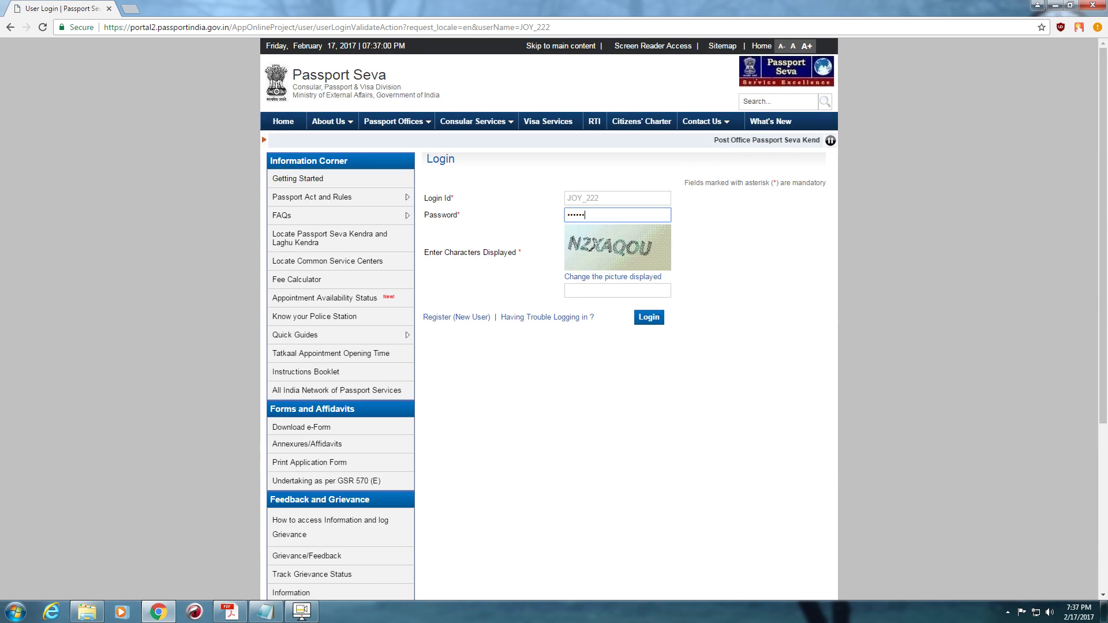
key(Tab)
key(Tab)
text(N2)
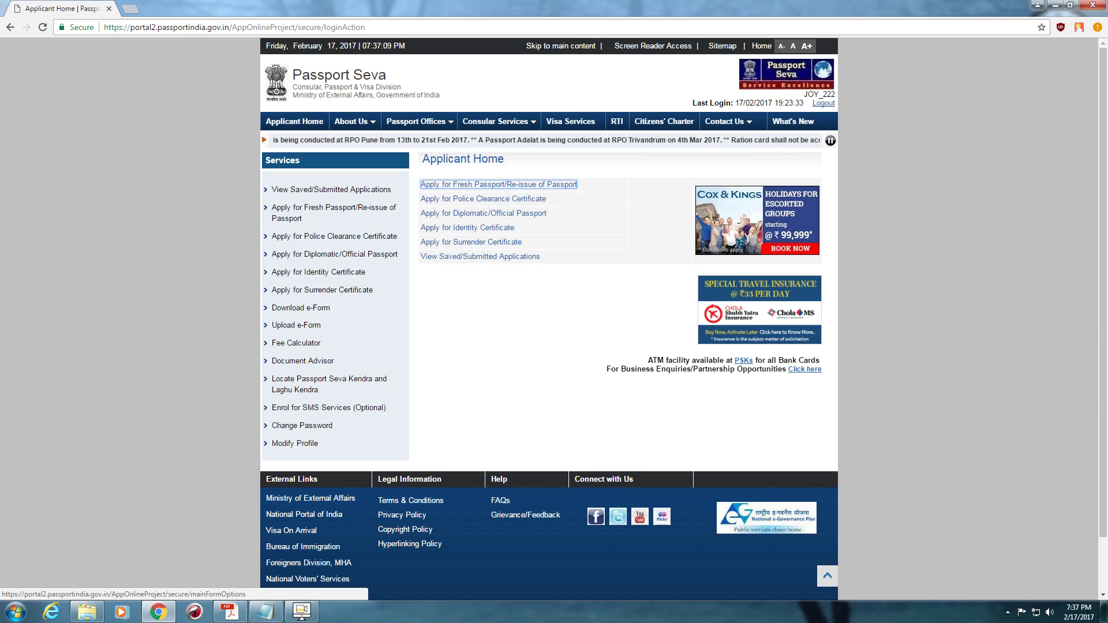
- Download the soft-copy application form, then start the Fresh/Re-issue application online
key(Return)
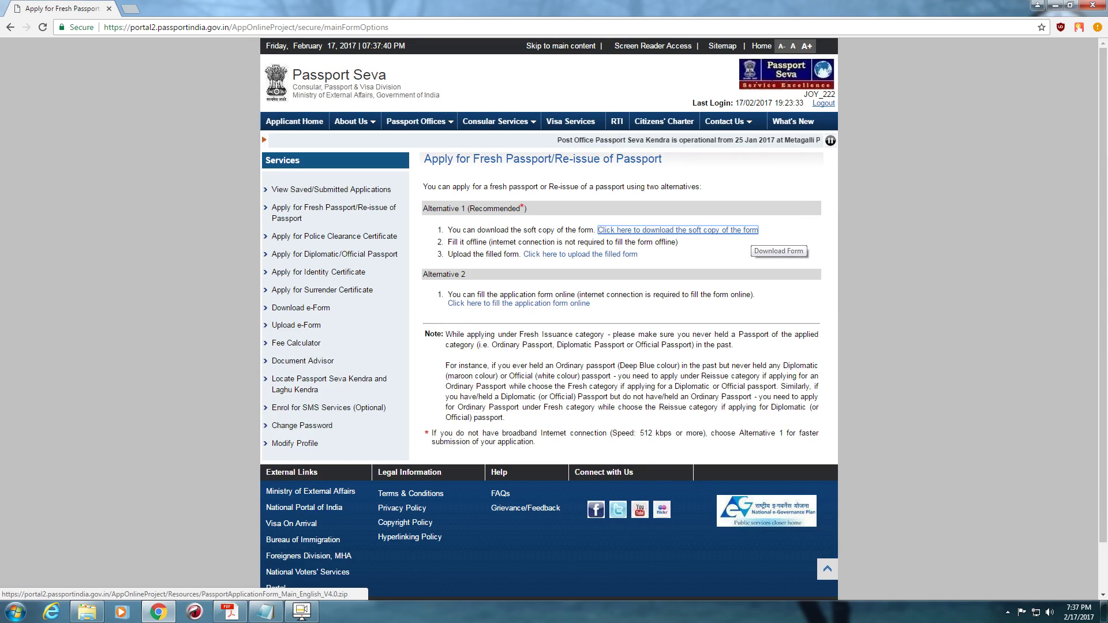
click(678, 230)
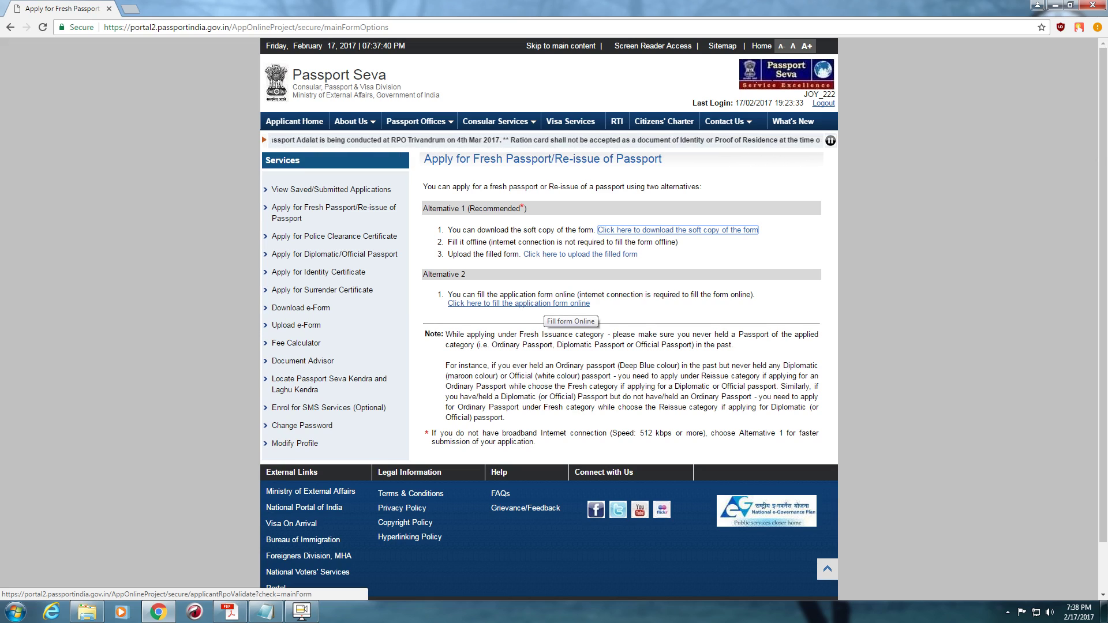
click(543, 303)
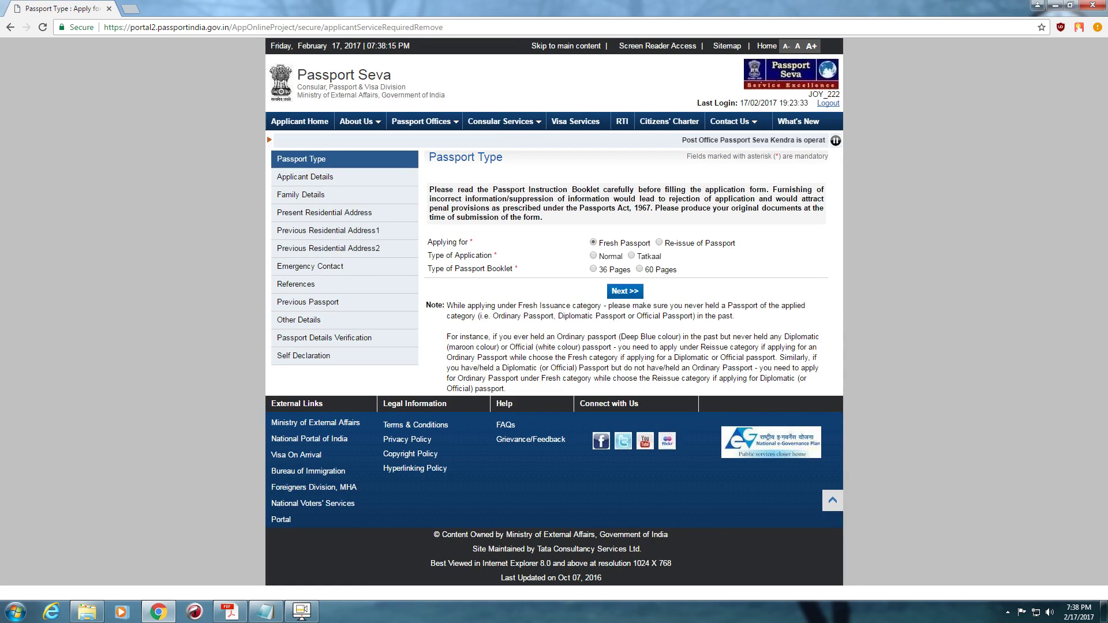
- Choose a Normal, 36-page Re-issue of Passport, reason Validity Expired Within 3 Years, and continue
click(632, 255)
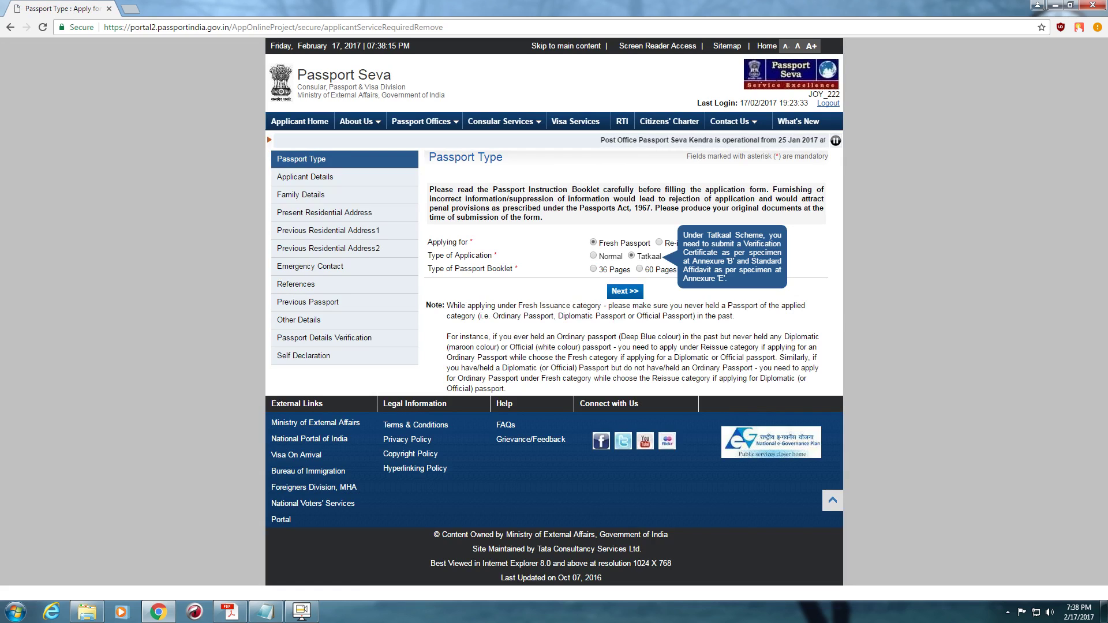
click(593, 255)
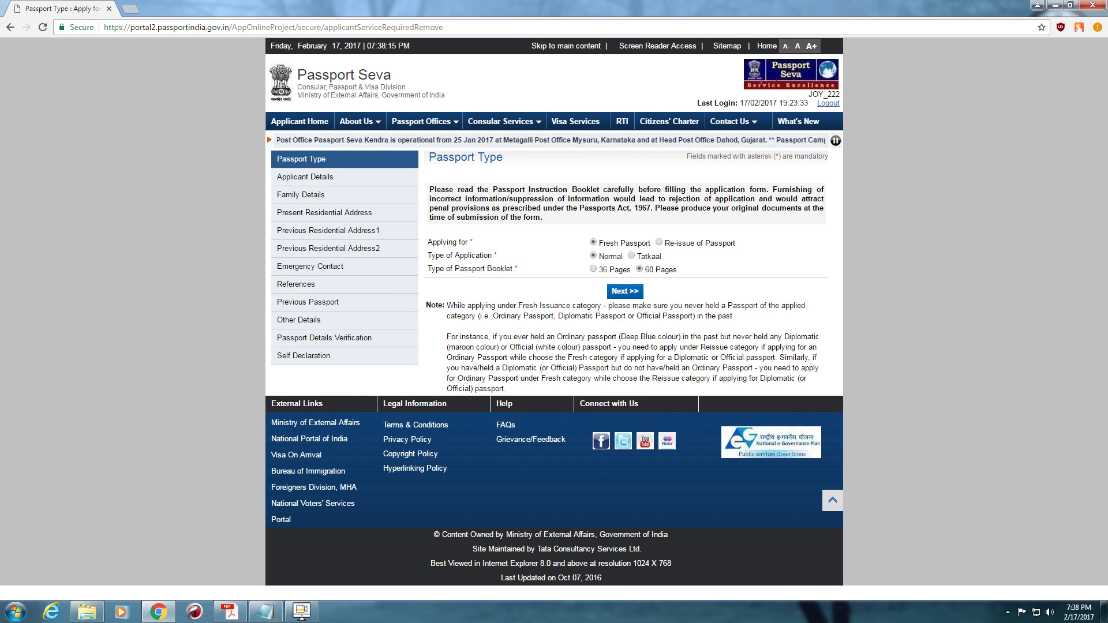
click(658, 242)
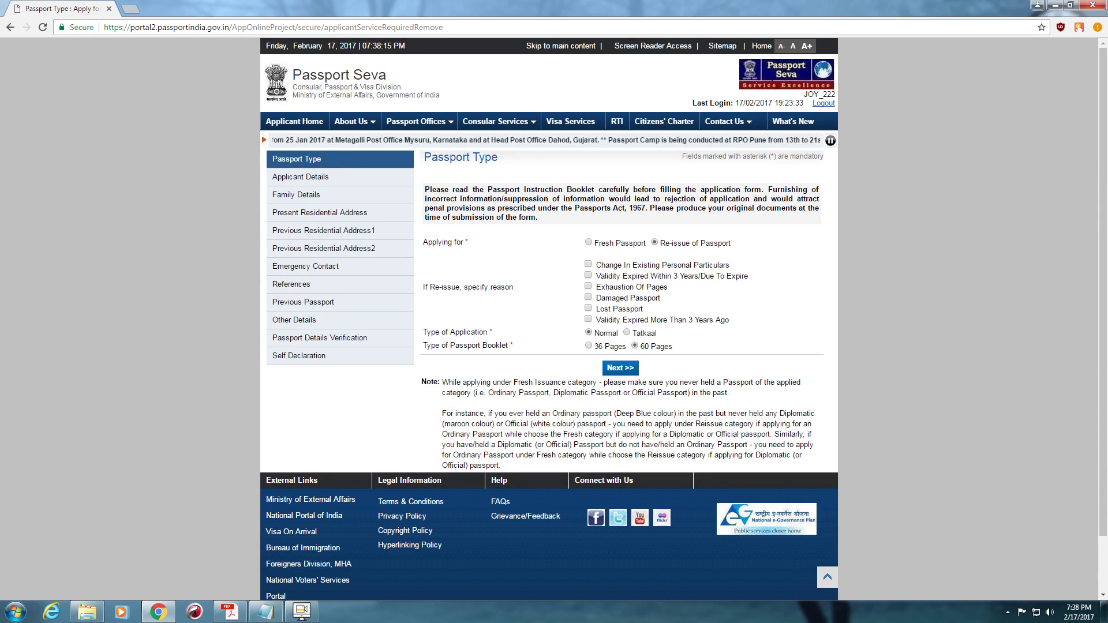
click(588, 275)
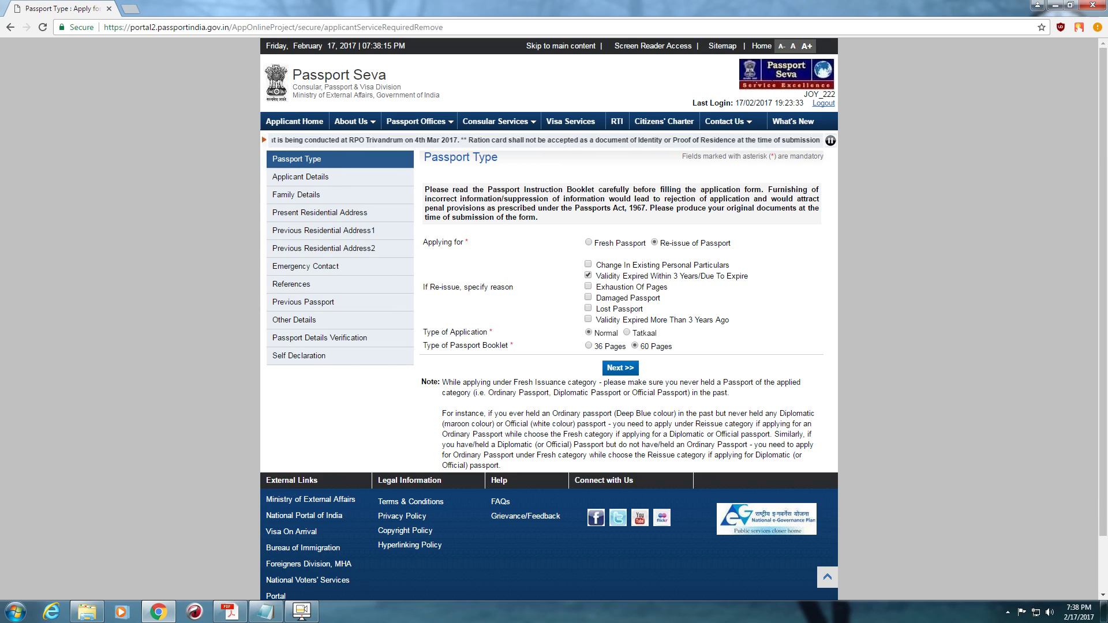
click(588, 346)
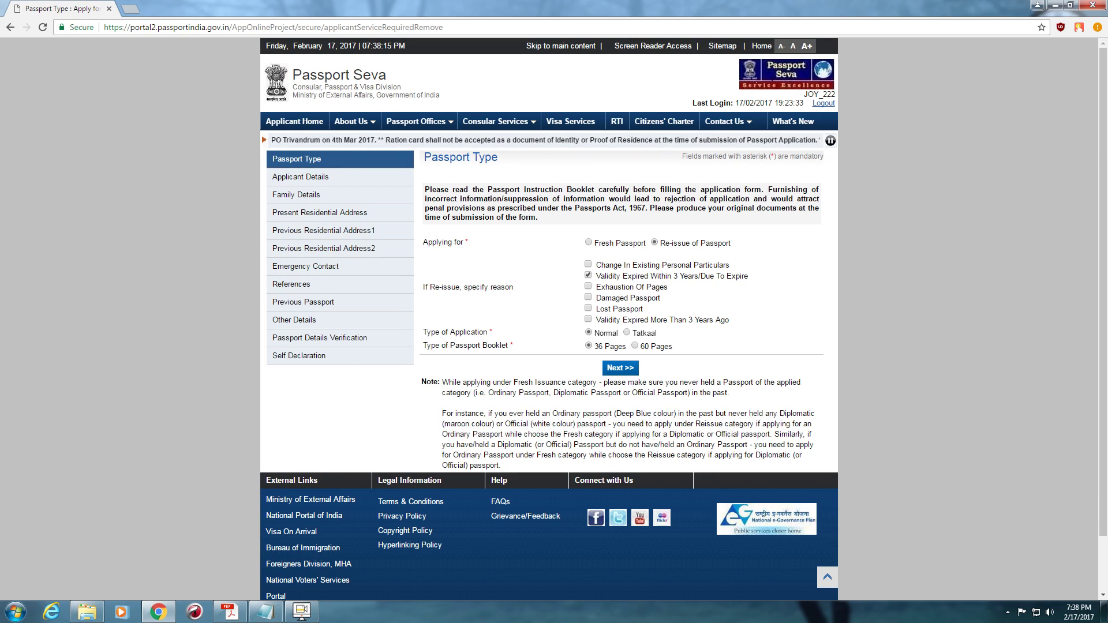
click(620, 368)
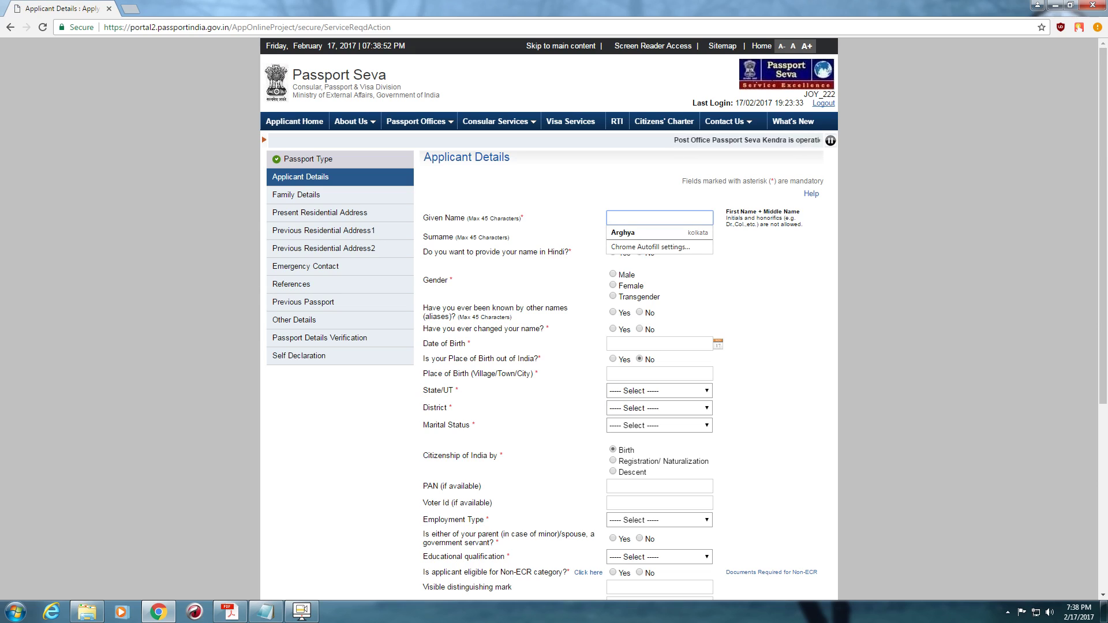
- Enter the applicant's given name and surname
text(SOURAV)
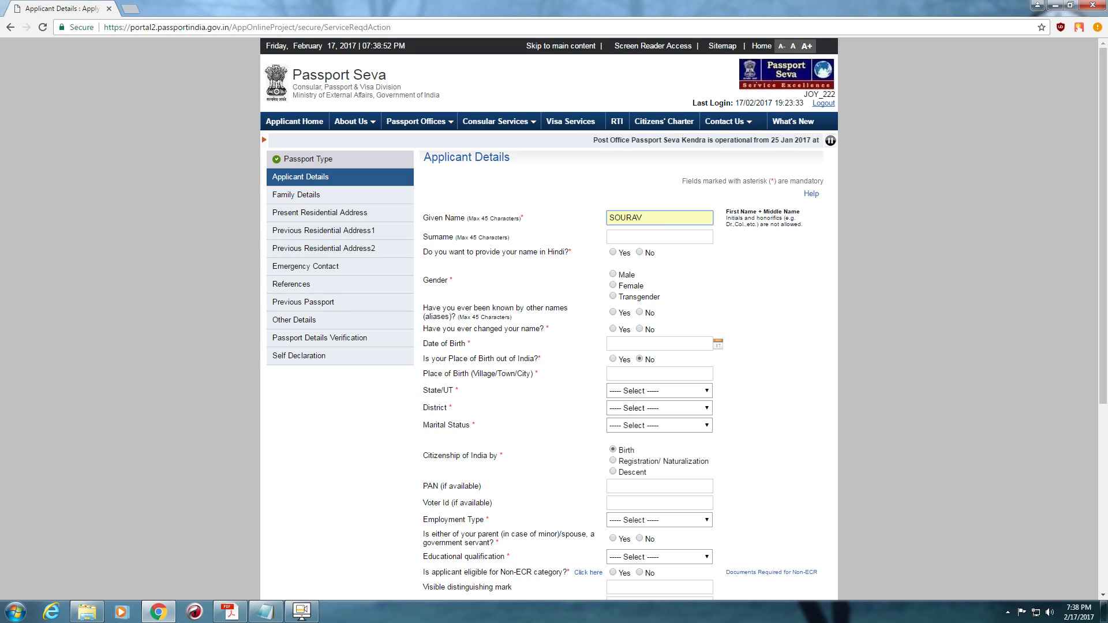
key(Tab)
text(S)
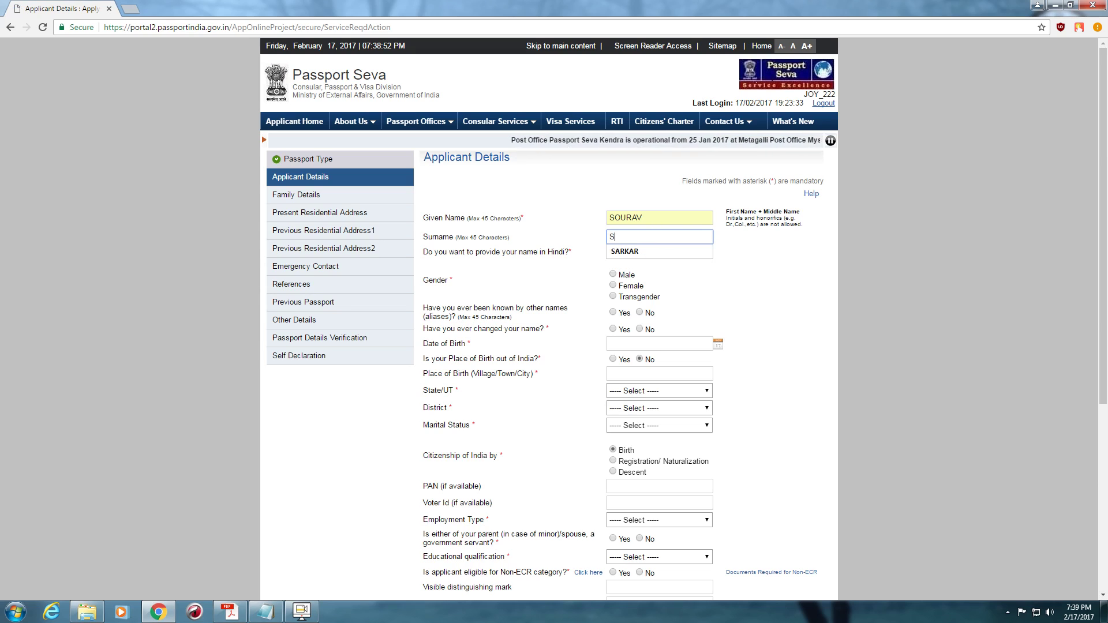
key(Down)
key(Return)
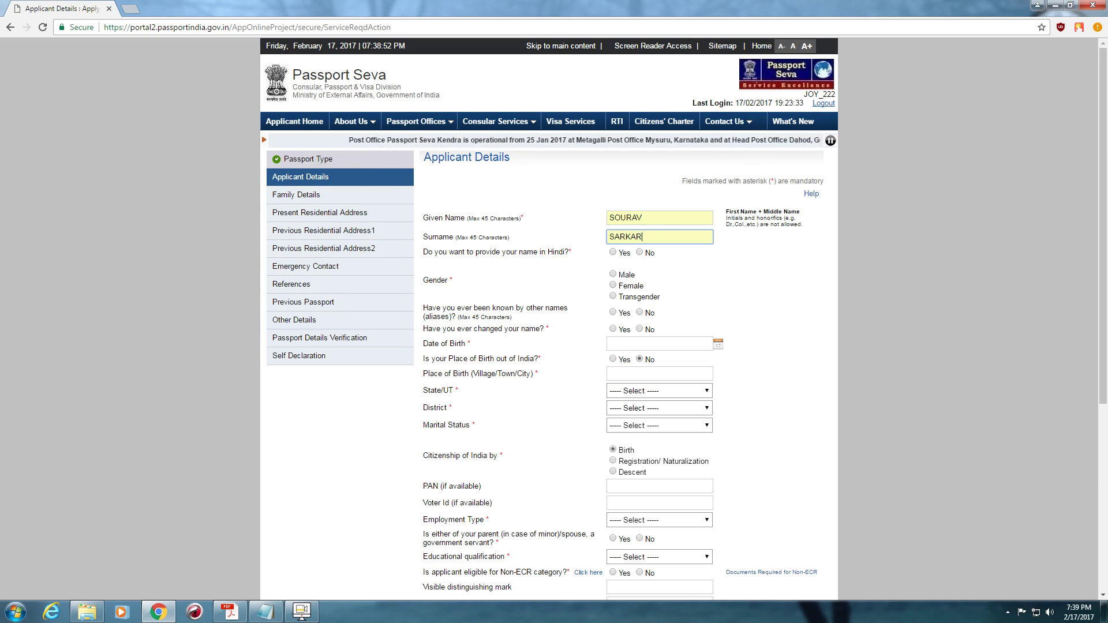
- Answer No to Hindi name, other names and name change, set gender Male, and fill the date of birth
key(Tab)
key(Right)
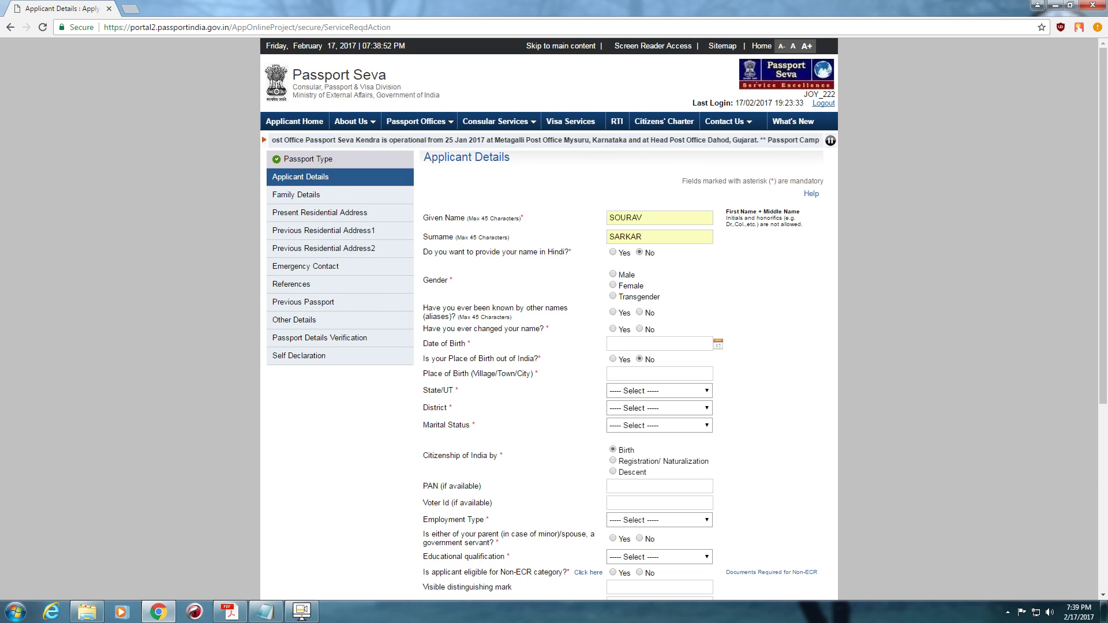
key(Tab)
key(space)
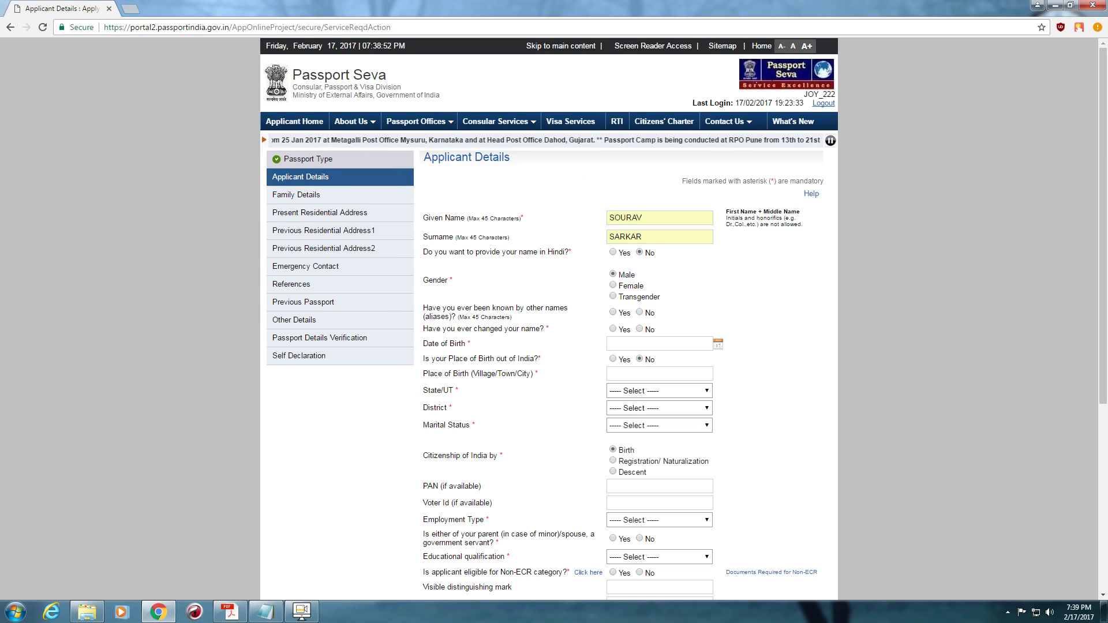
key(Tab)
key(Right)
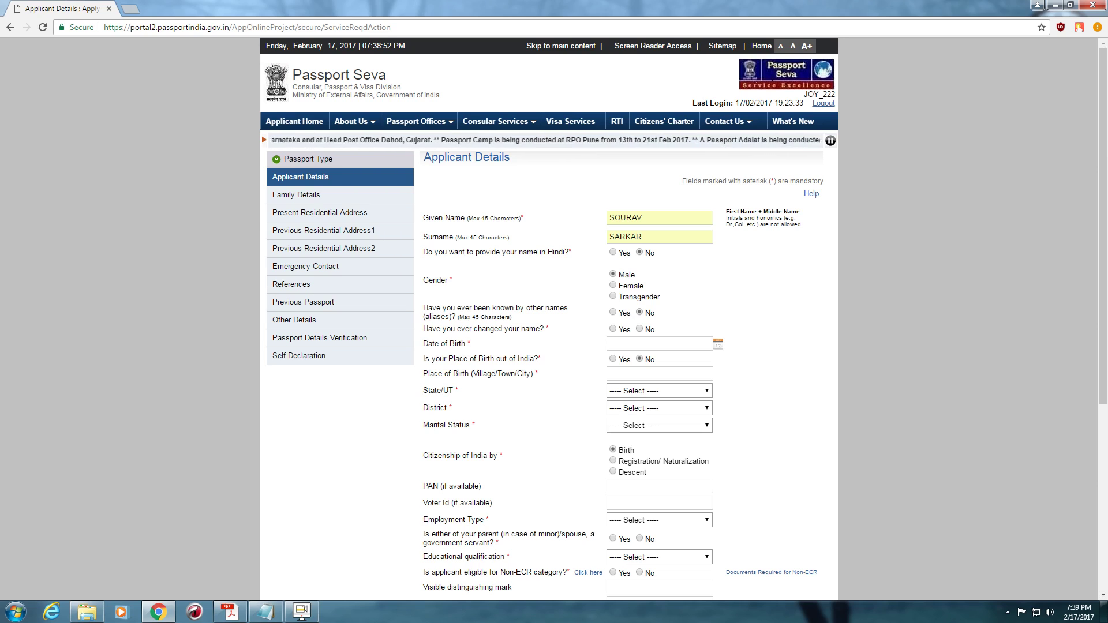
key(Tab)
key(Right)
key(Tab)
key(Down)
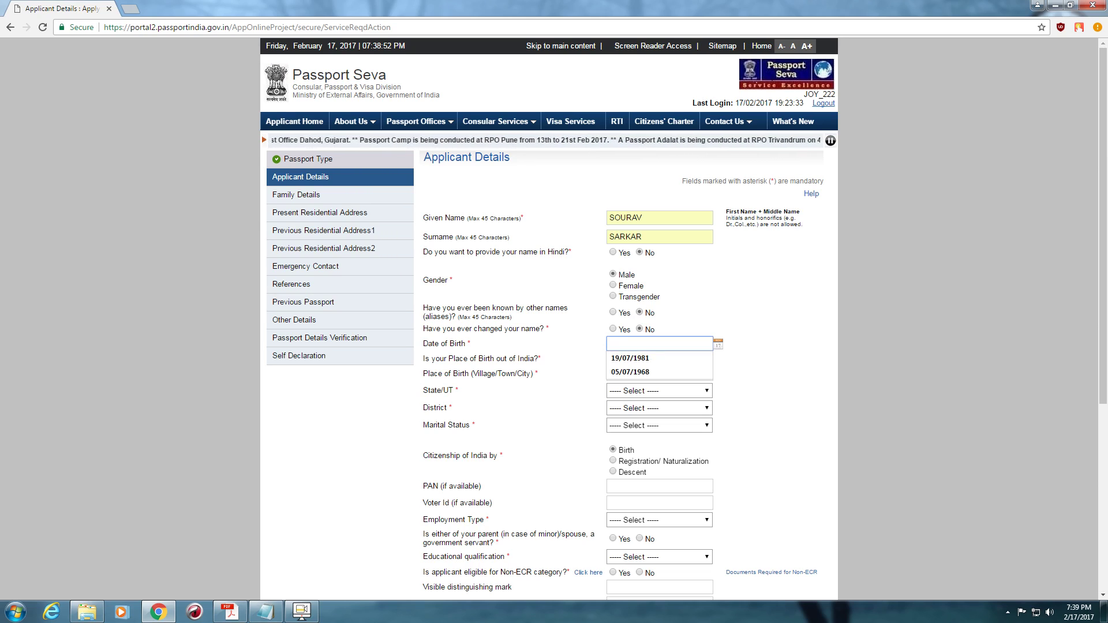
key(Down)
key(Return)
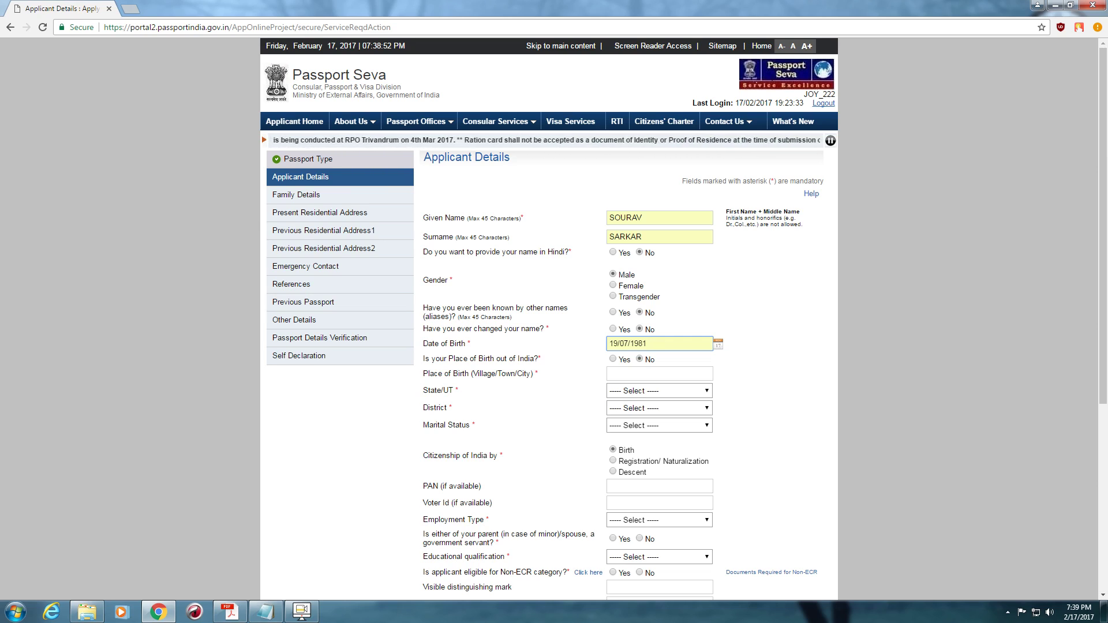
- Set place of birth to KOLKATA, state West Bengal, district North 24 Parganas
key(Tab)
text(kolkata)
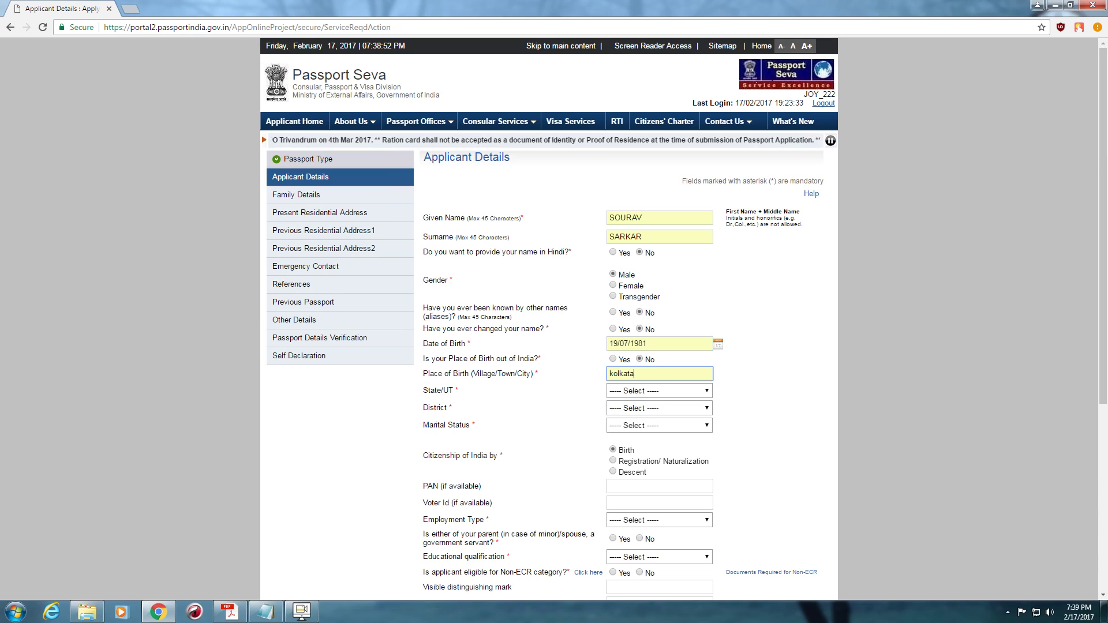
key(Tab)
key(alt+Down)
key(w)
key(Return)
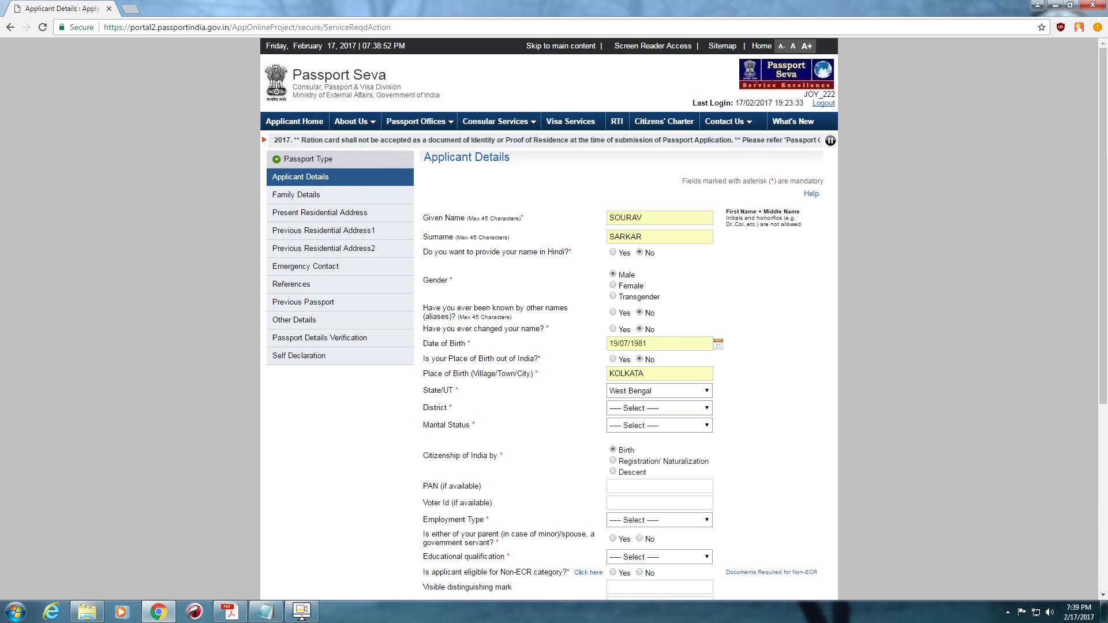
key(Tab)
key(alt+Down)
key(n)
key(n)
key(Return)
- Set the marital status to Married
key(Tab)
key(alt+Down)
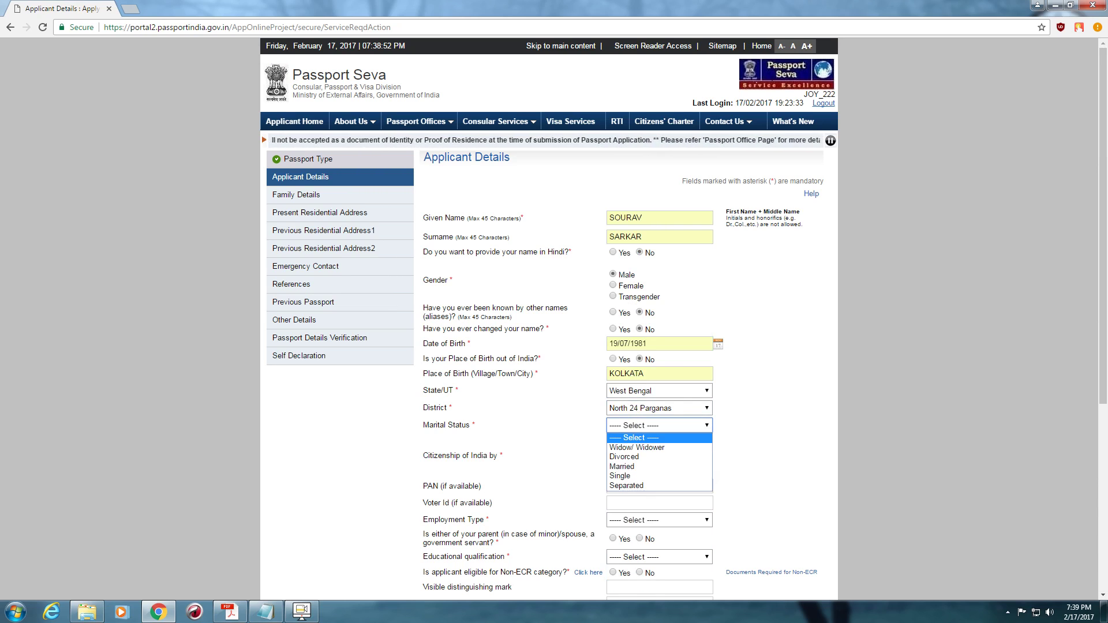
key(Down)
key(Down)
key(Down)
key(Return)
key(alt+Down)
key(Up)
key(Up)
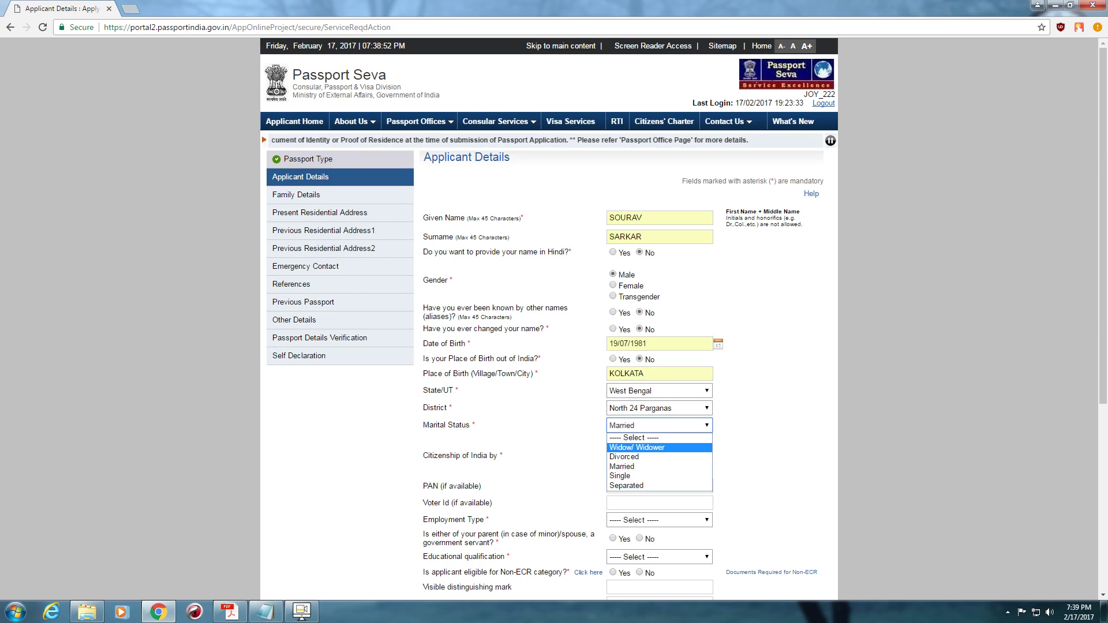
key(Down)
key(Down)
key(Return)
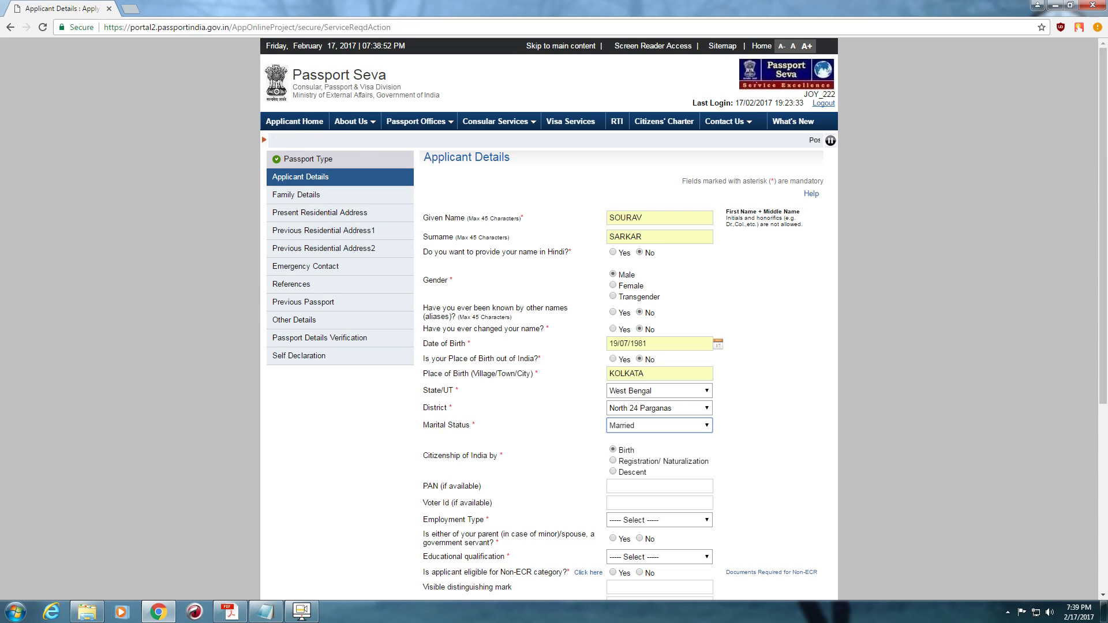
key(Tab)
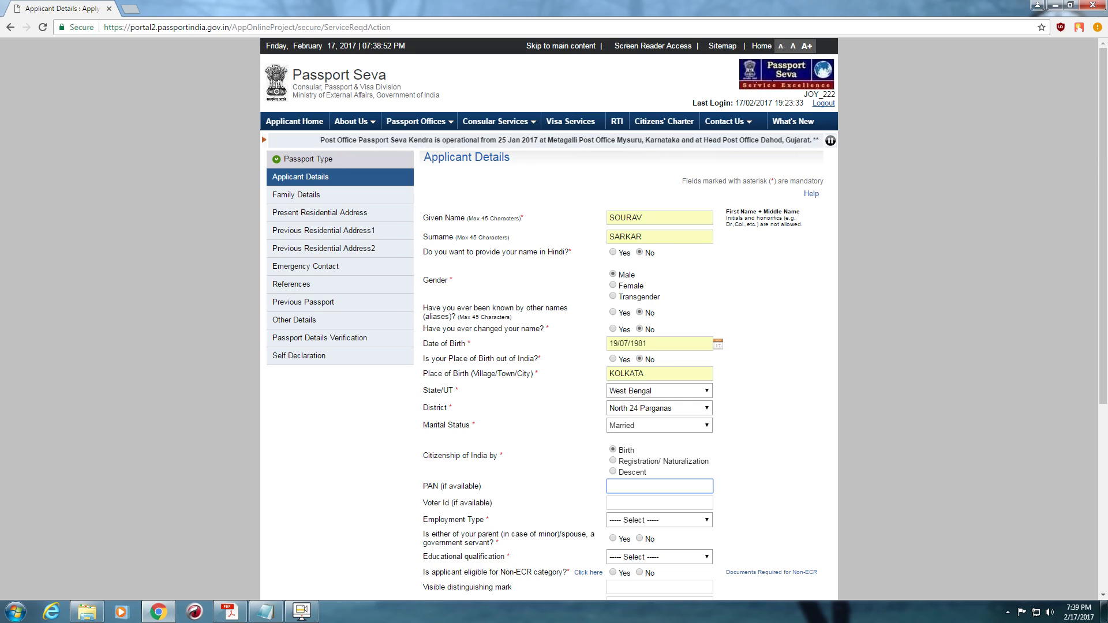
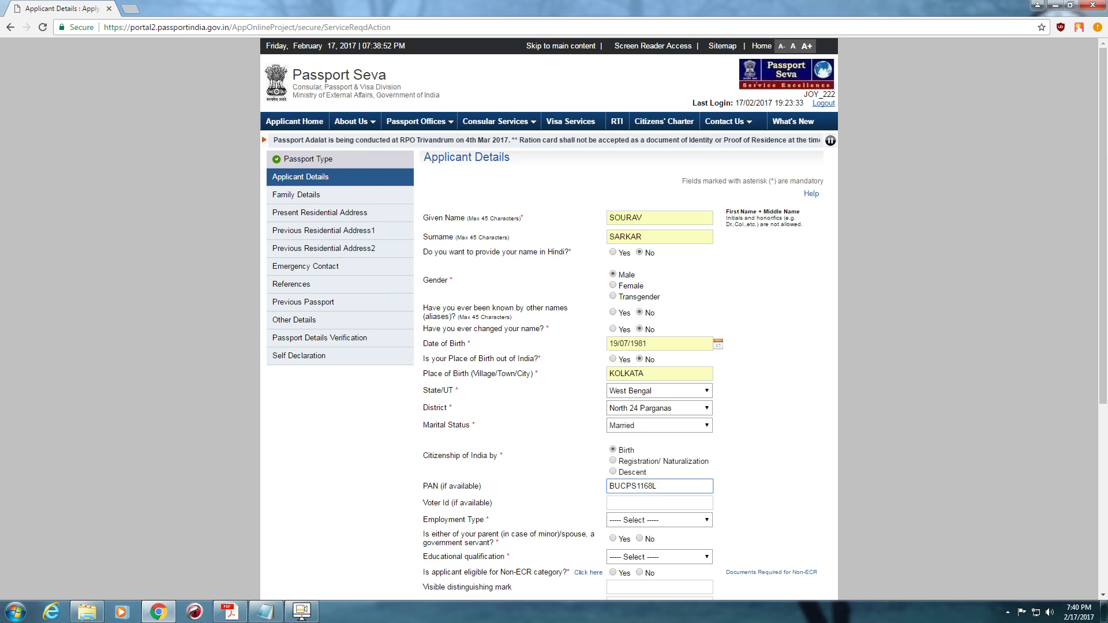
- Enter the PAN, choose Self Employed, answer No to government servant, and pick 10th Pass And Above
click(659, 520)
key(Return)
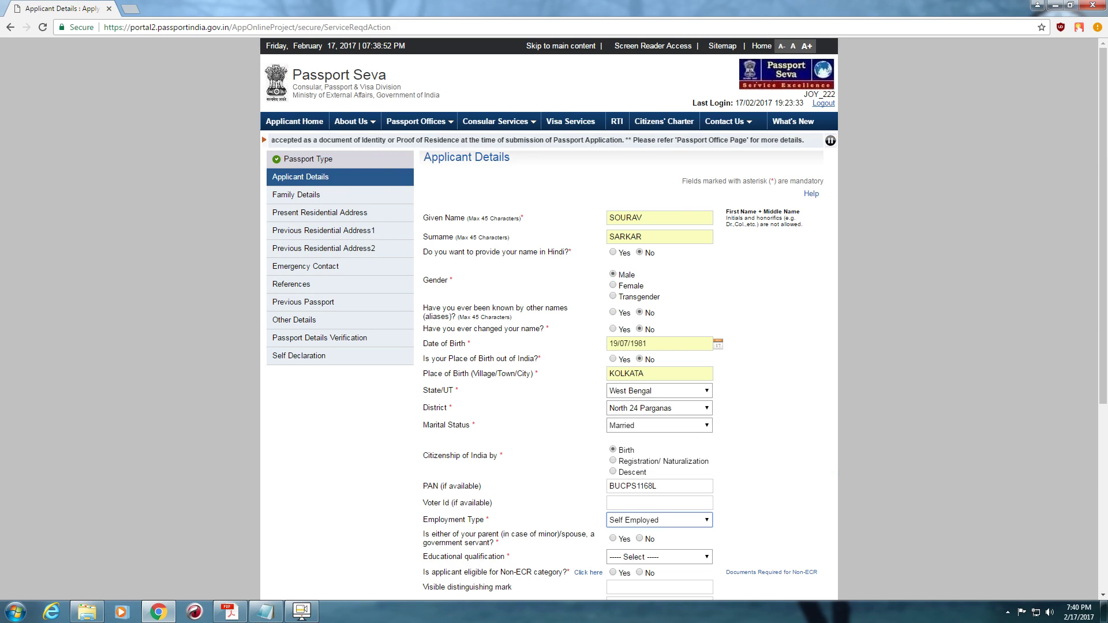
key(Tab)
key(space)
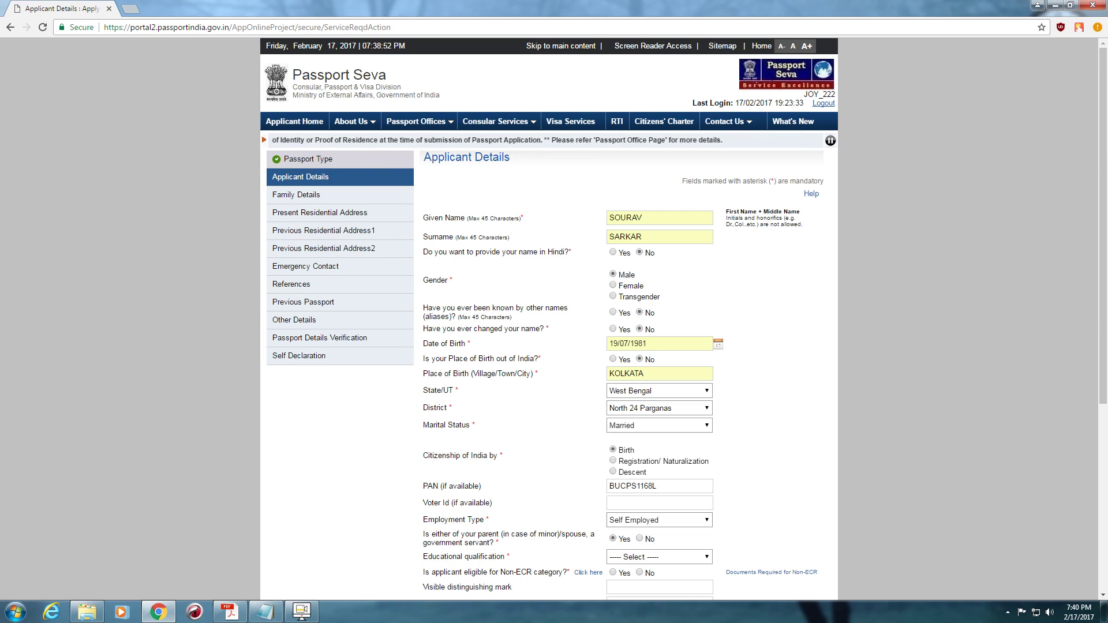
key(Right)
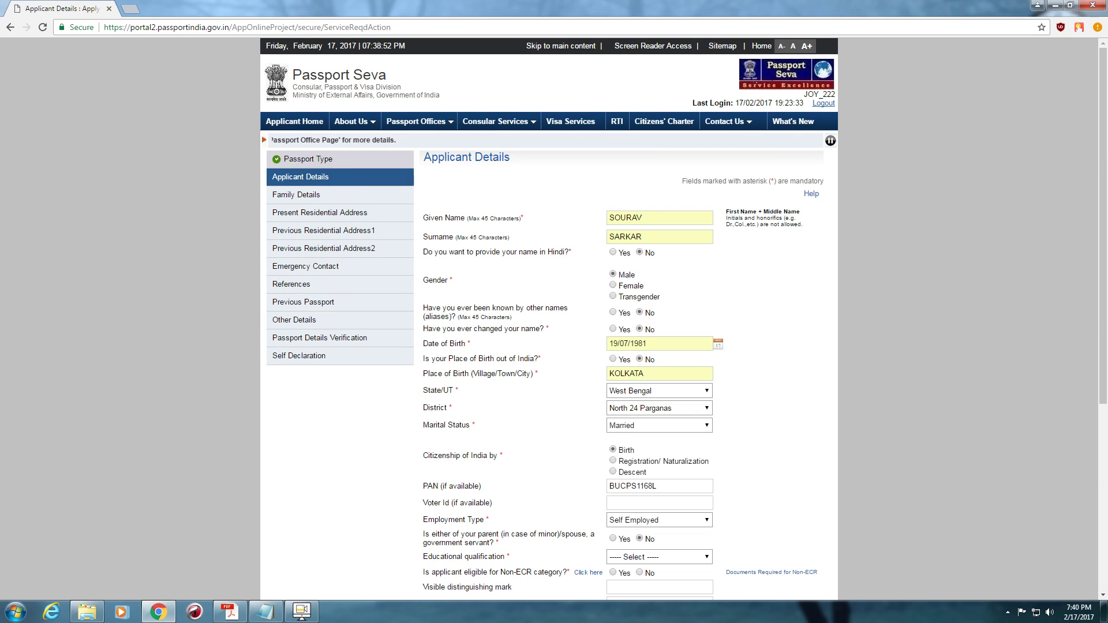
key(alt+Down)
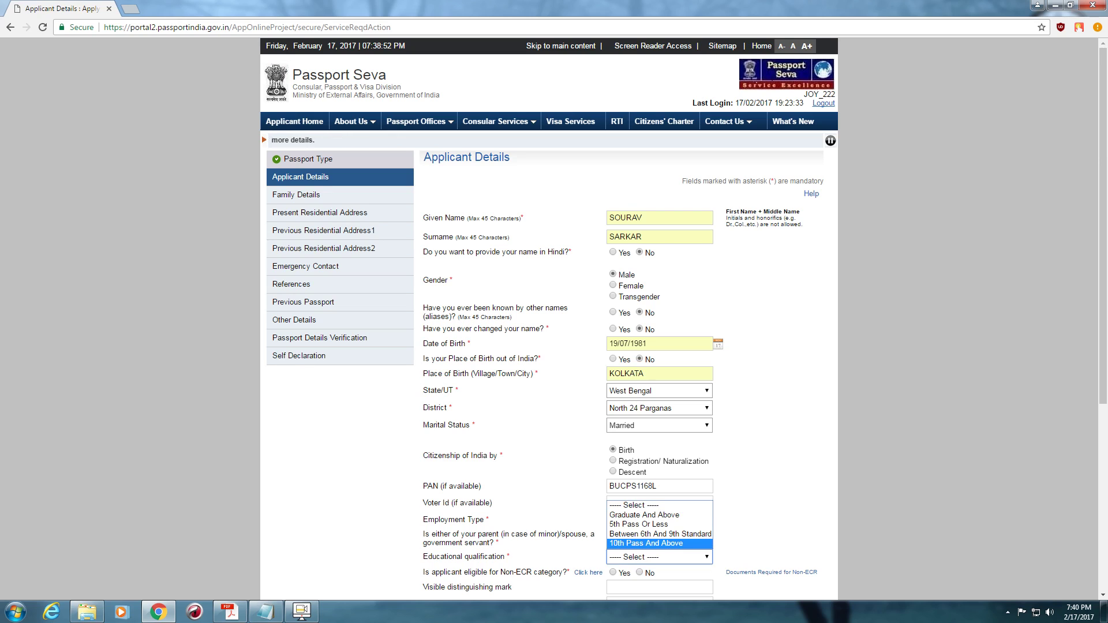
key(Return)
- Fill distinguishing mark N/A and the saved Aadhaar number, agree to Aadhaar consent, and proceed
scroll(683, 318, down, 1)
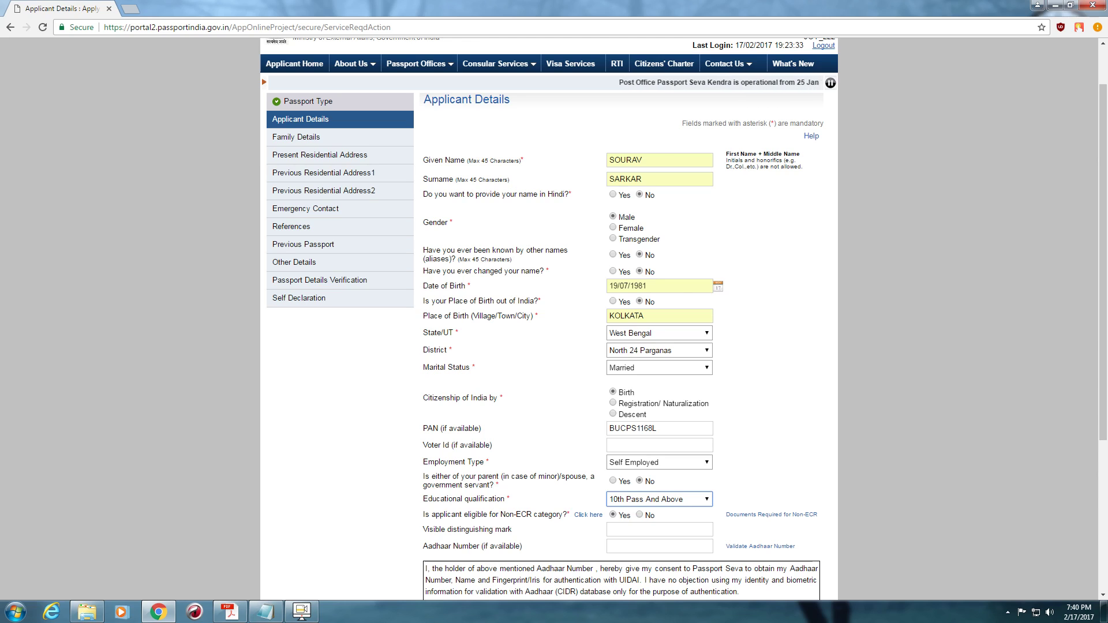
key(Tab)
key(Down)
key(Down)
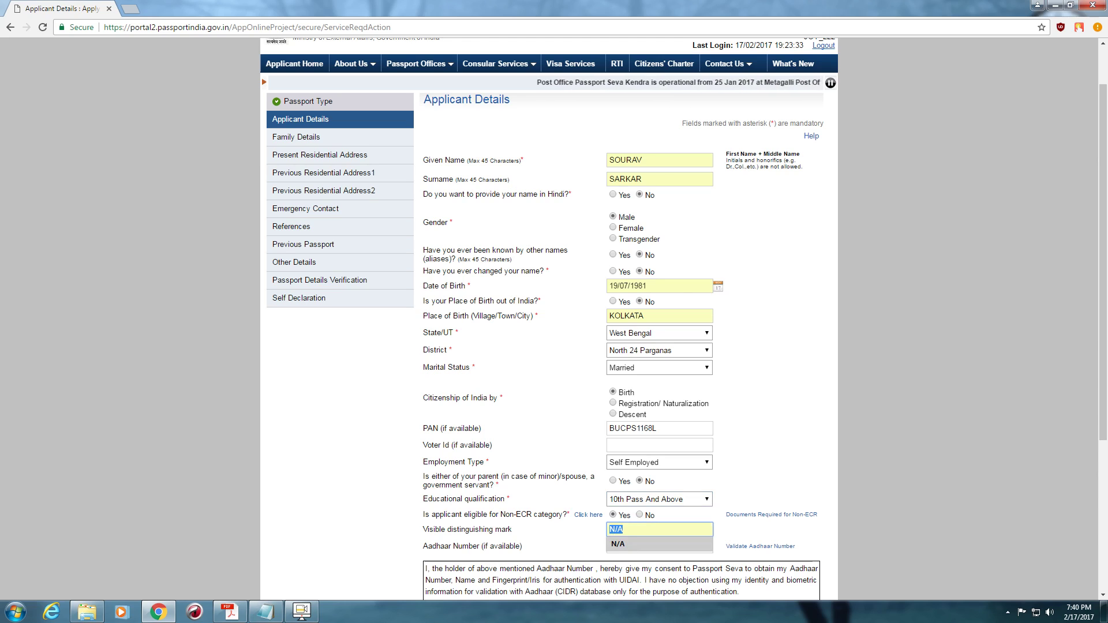
key(Tab)
key(Down)
key(Down)
key(Return)
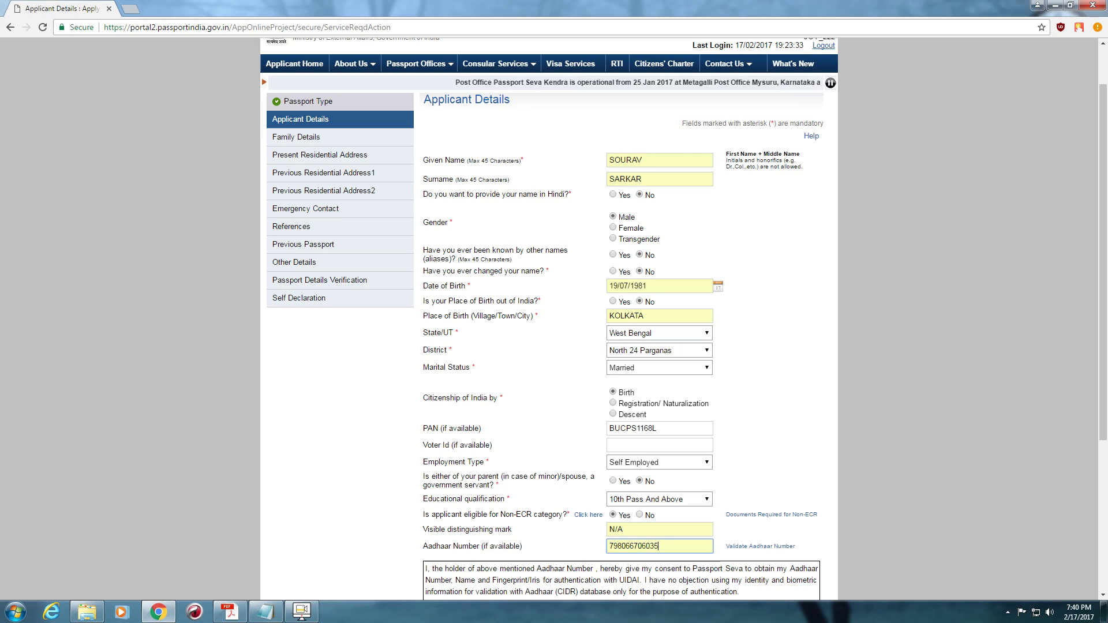
scroll(554, 320, down, 3)
click(468, 432)
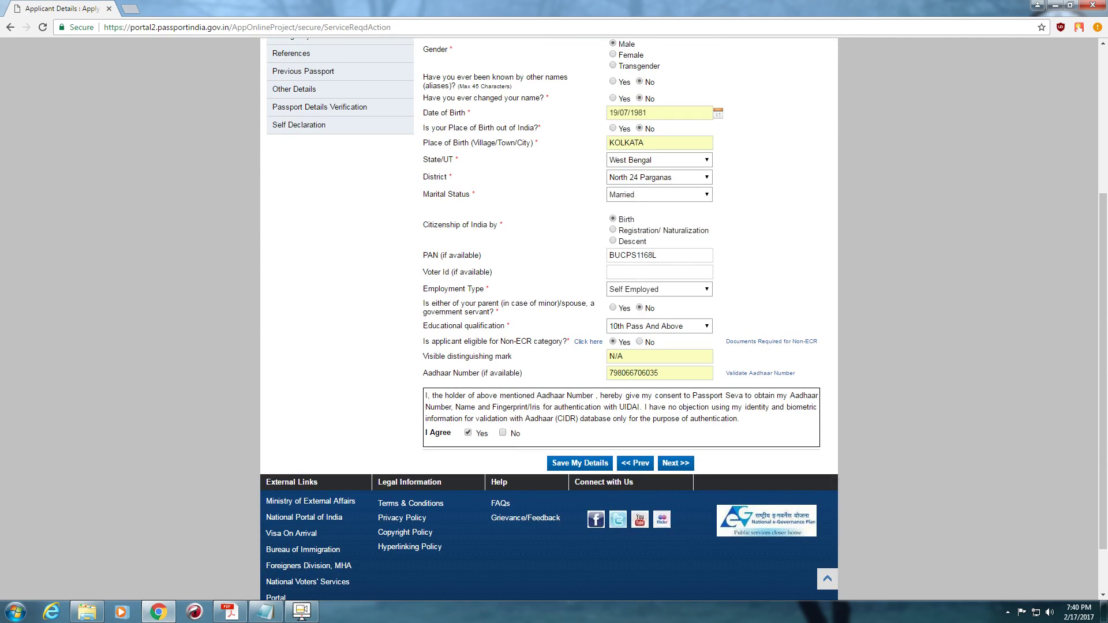
scroll(554, 320, up, 5)
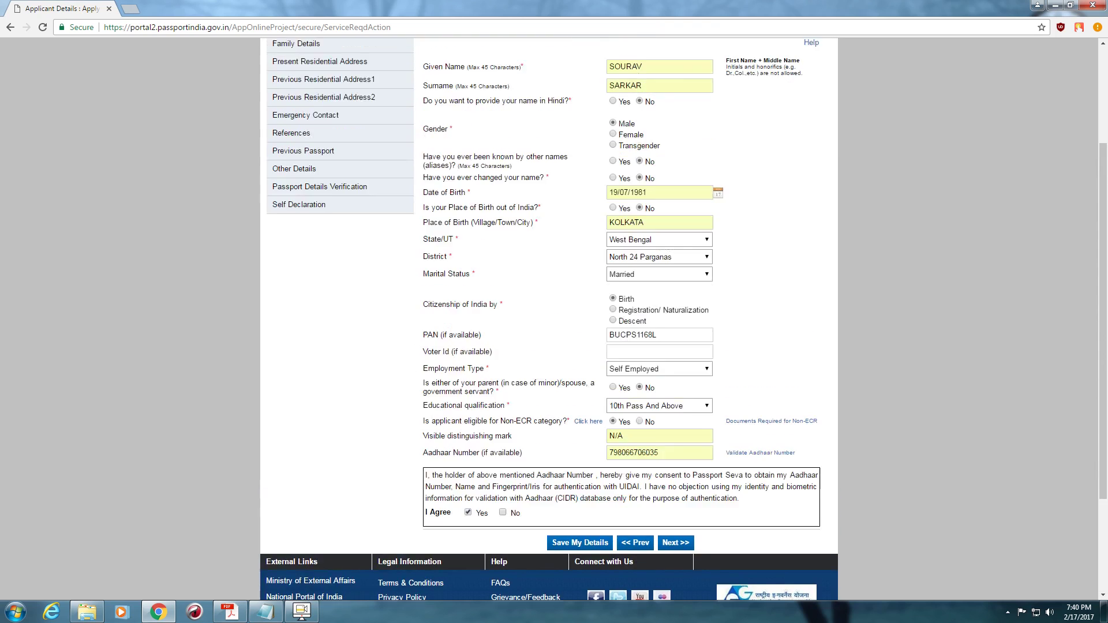
scroll(554, 320, down, 6)
key(Return)
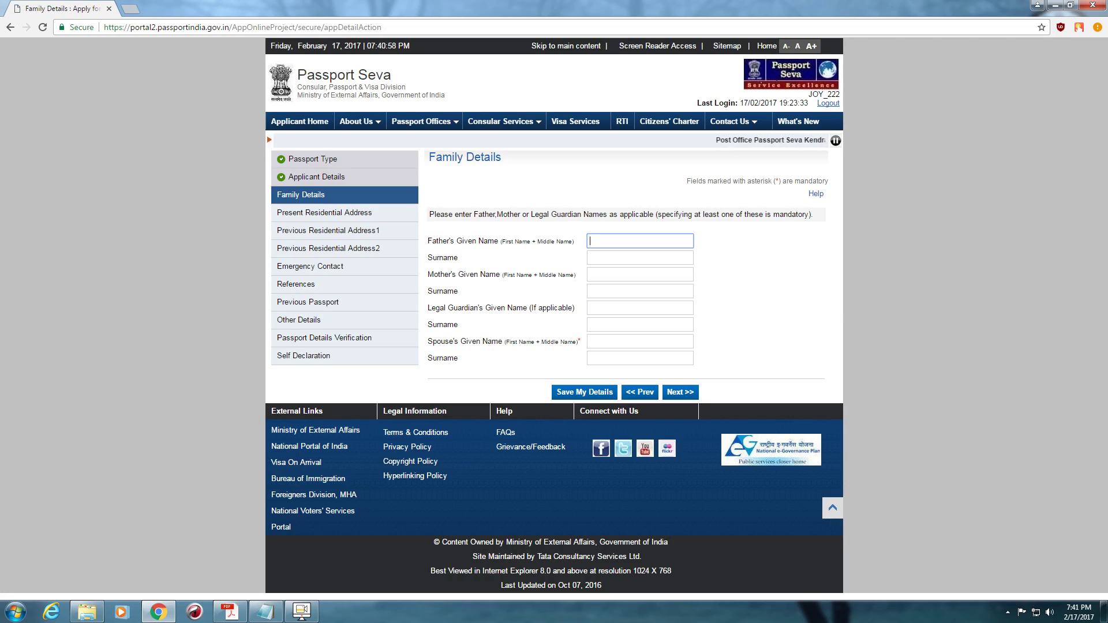
- Fill the father's given name and surname from autofill suggestions
key(Down)
key(Down)
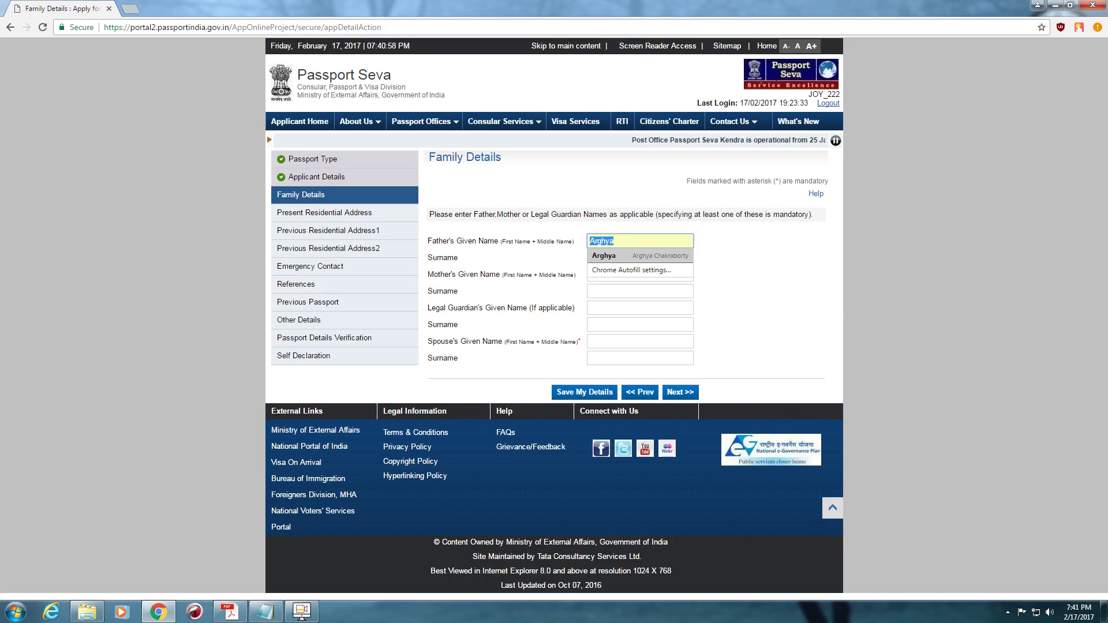
text(L)
key(Down)
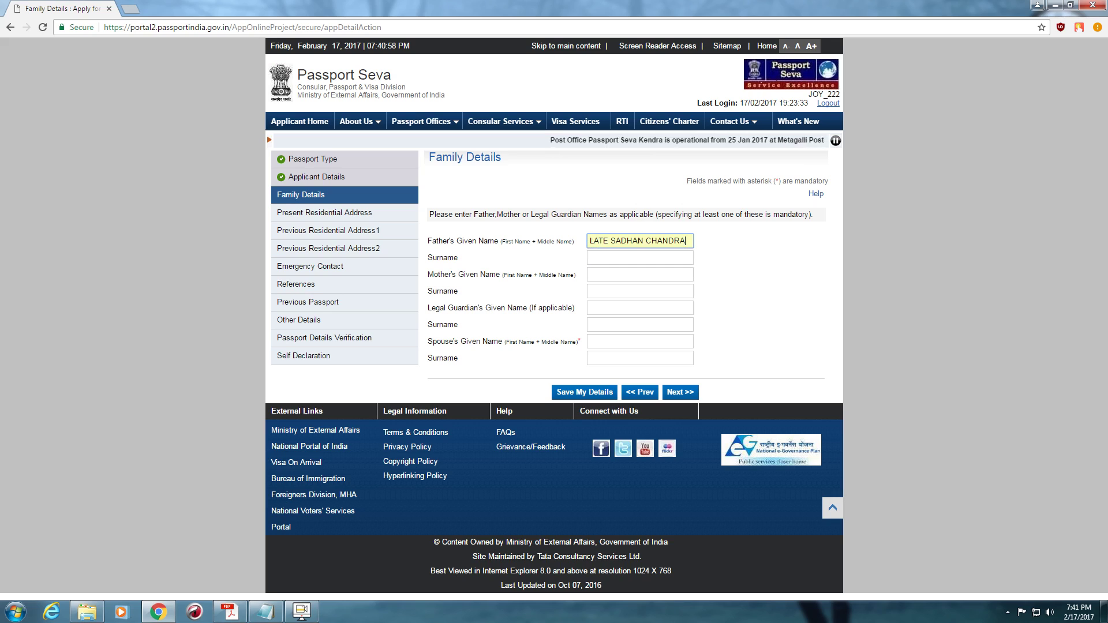
key(Return)
key(Tab)
key(Down)
text(S)
key(Down)
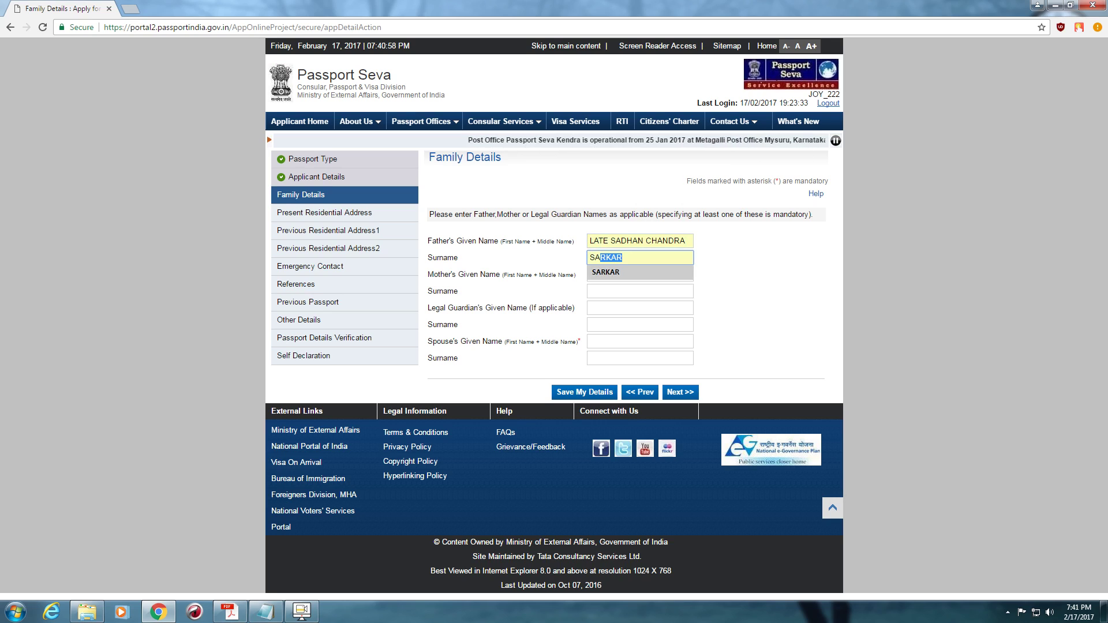
key(Return)
- Fill the mother's given name and surname from autofill suggestions
key(Tab)
text(L)
key(Down)
key(Return)
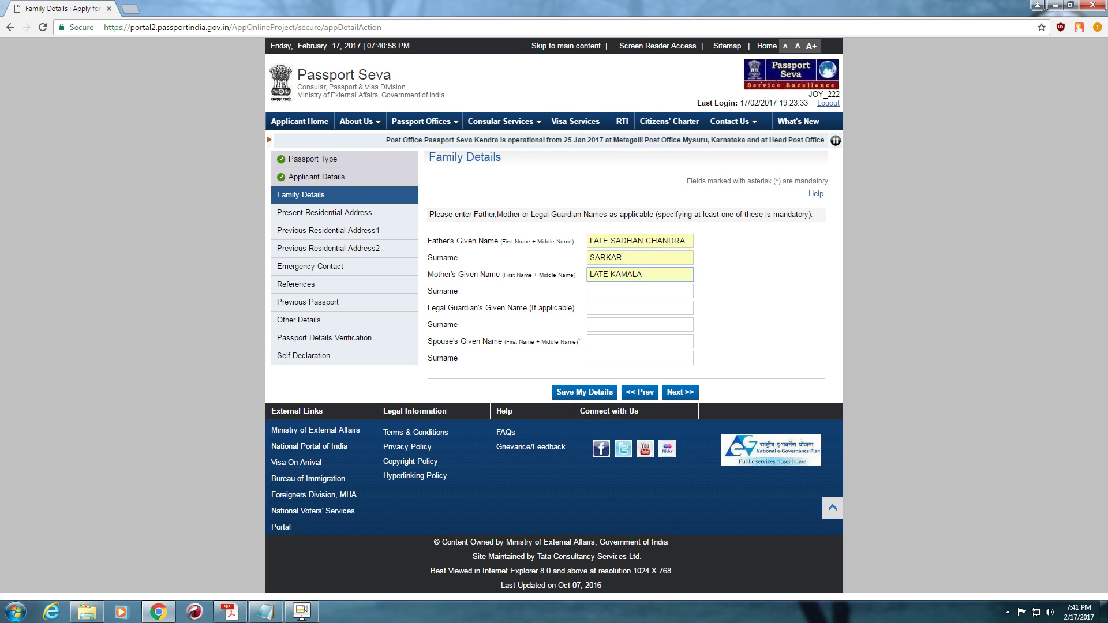
key(Tab)
text(SA)
key(Down)
key(Return)
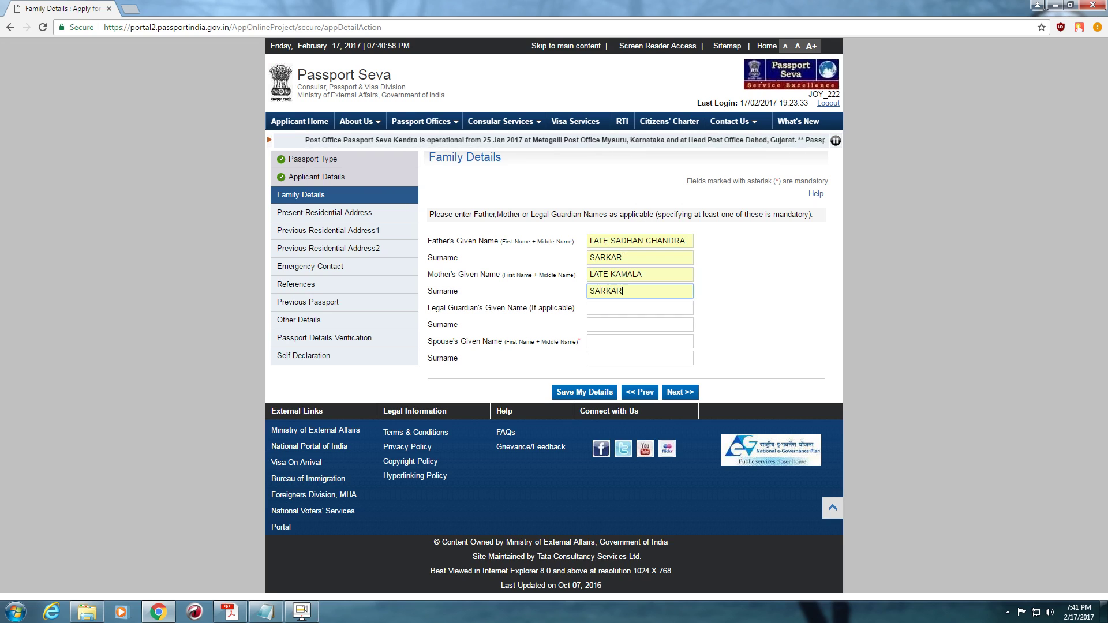
key(Tab)
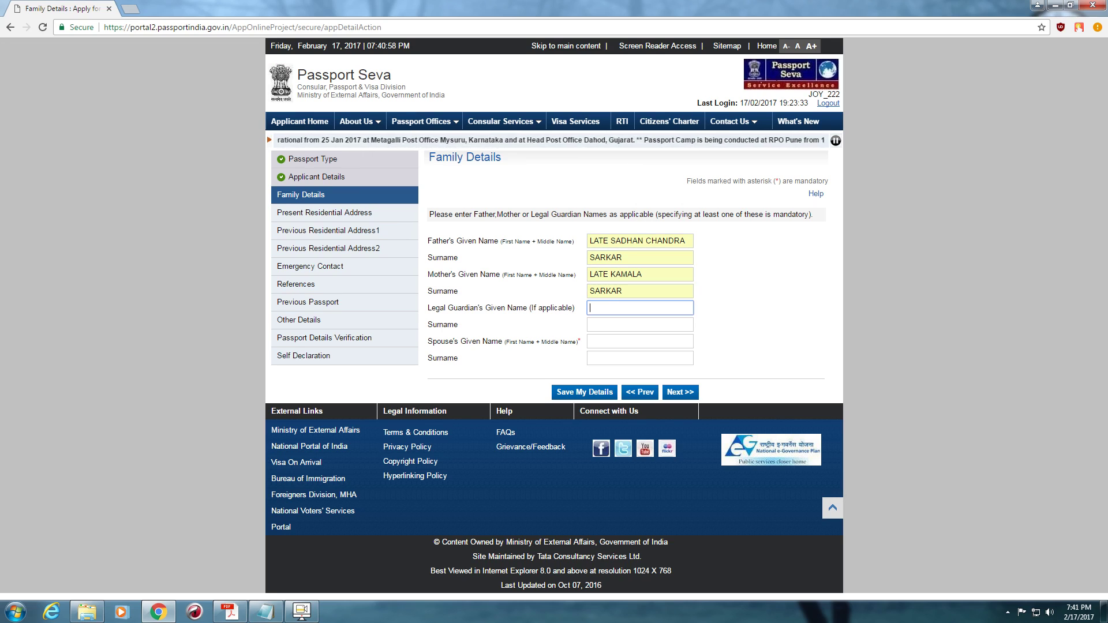
- Fill the spouse's given name and surname from autofill suggestions
click(640, 340)
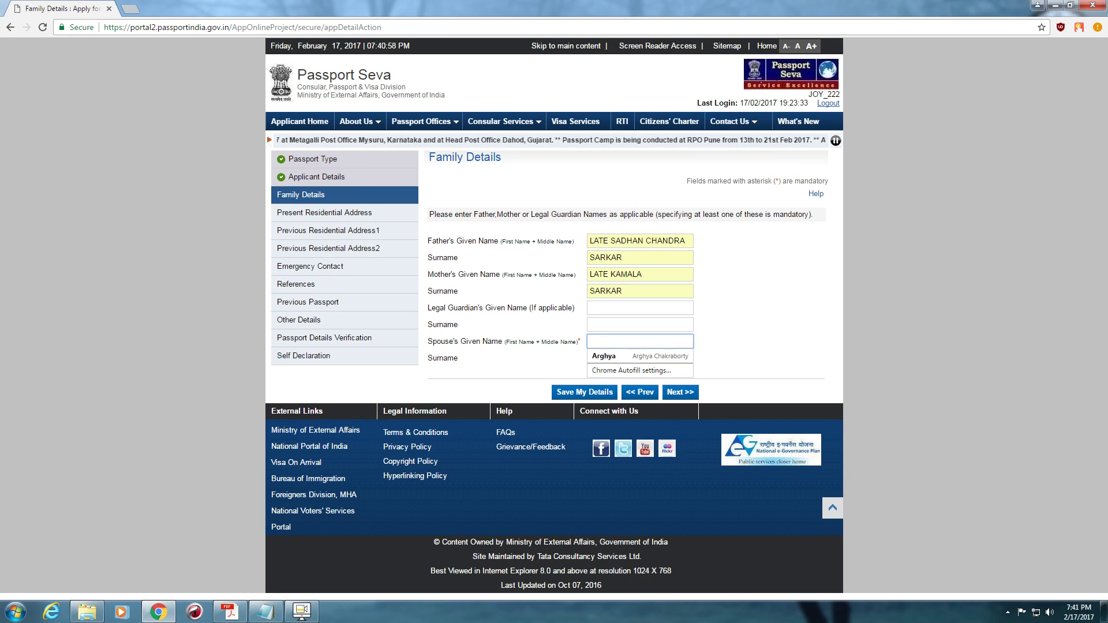
text(I)
key(Down)
key(Return)
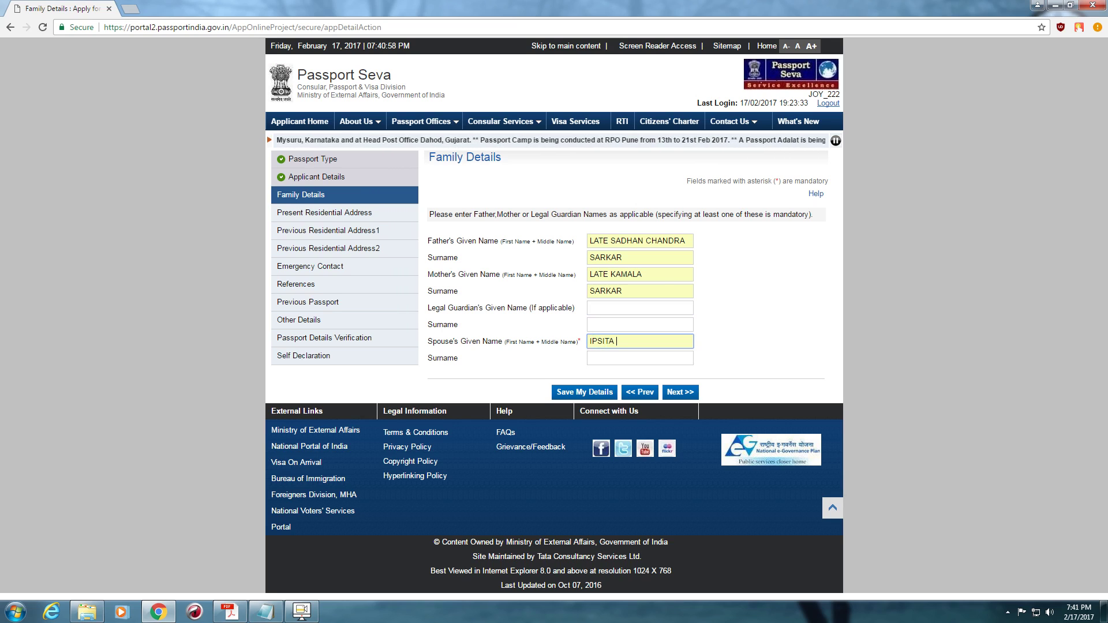
key(Tab)
key(Down)
text(S)
key(Down)
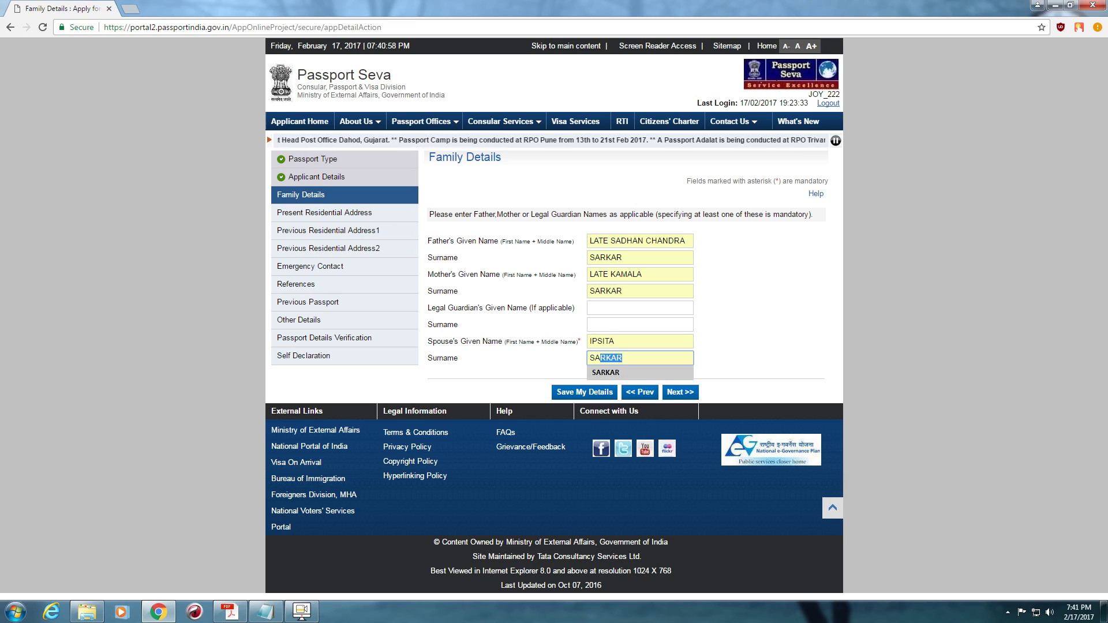
key(Return)
key(Return)
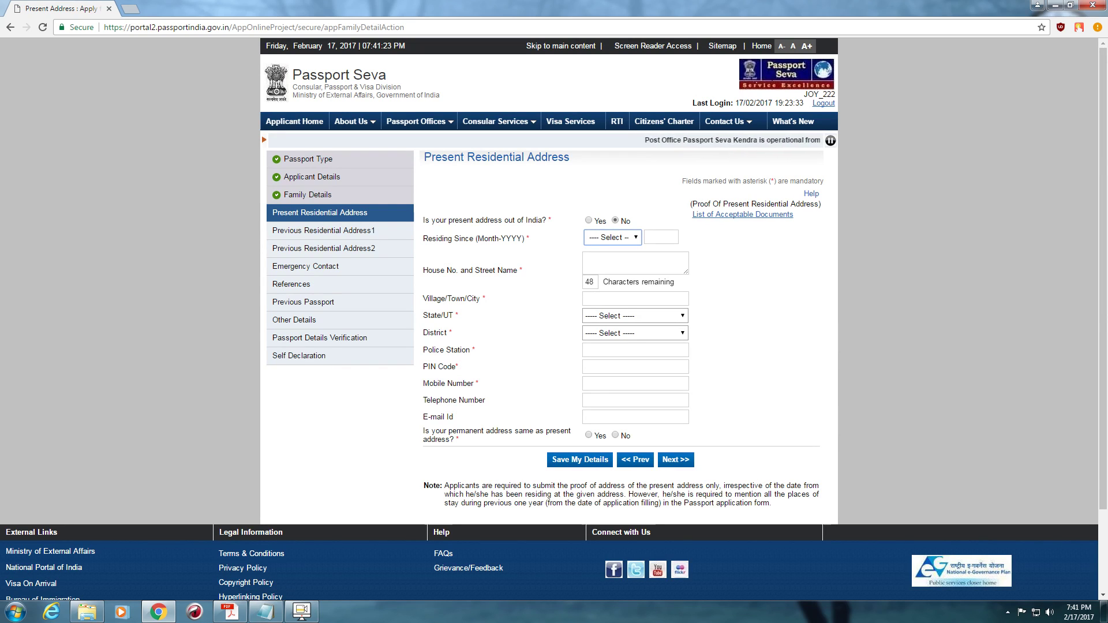
- Set Residing Since to July 1981
click(613, 238)
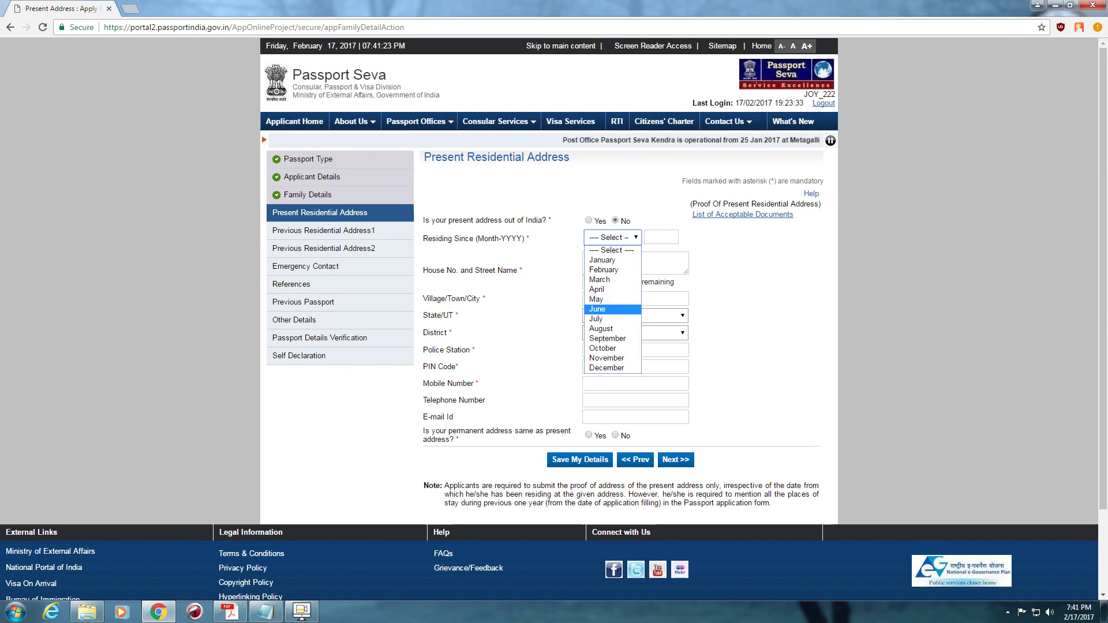
click(613, 320)
click(661, 237)
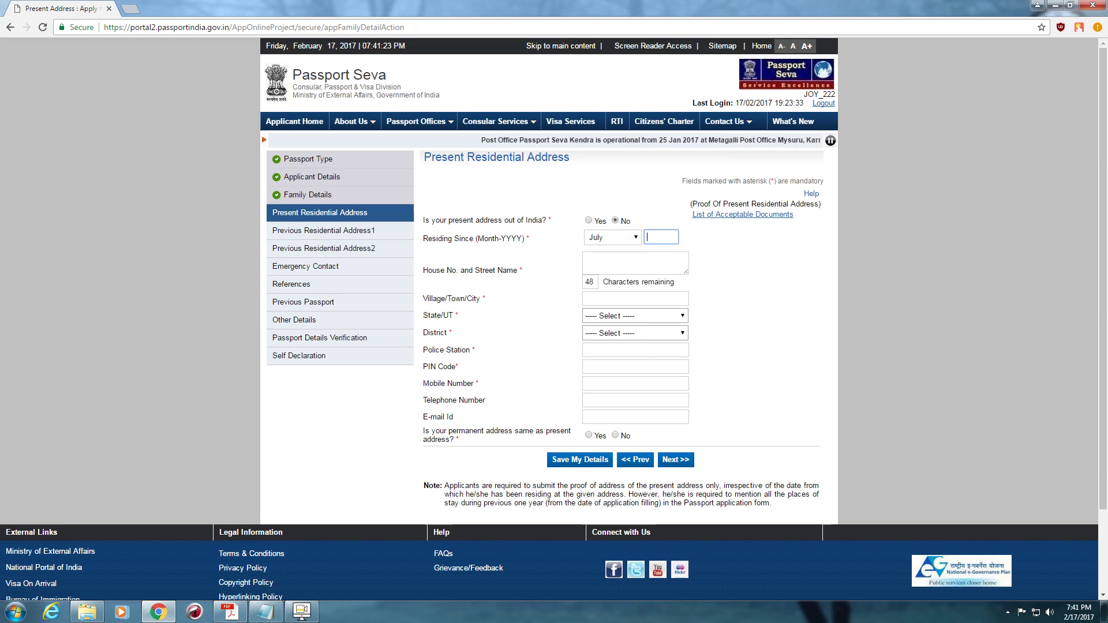
click(662, 238)
key(Return)
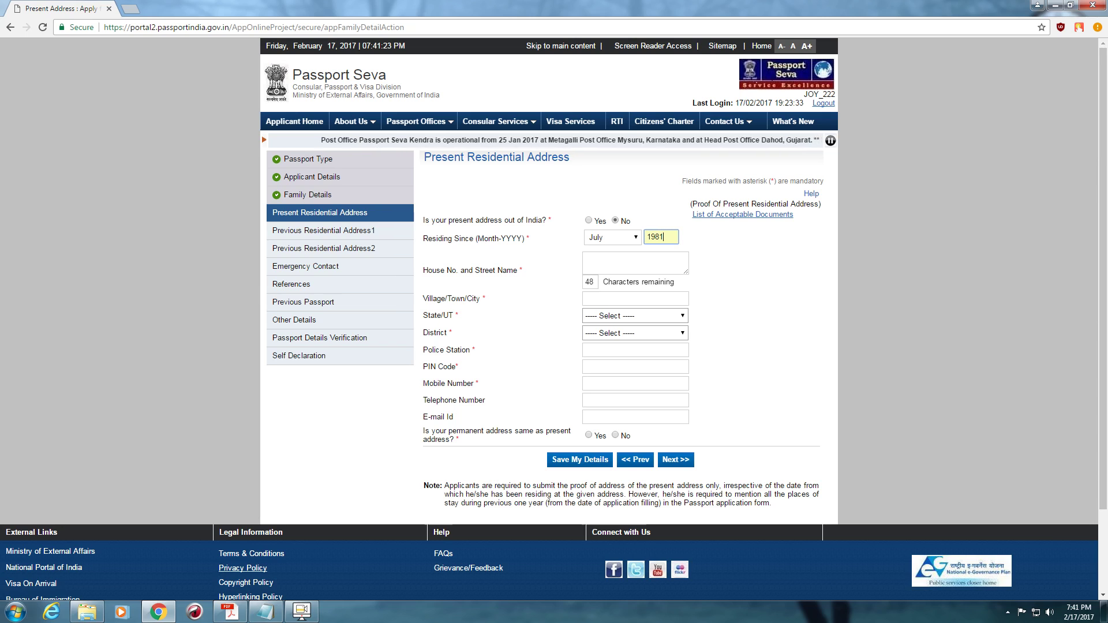
- Copy the present address lines from the application PDF into the House No. and street field
key(alt+Tab)
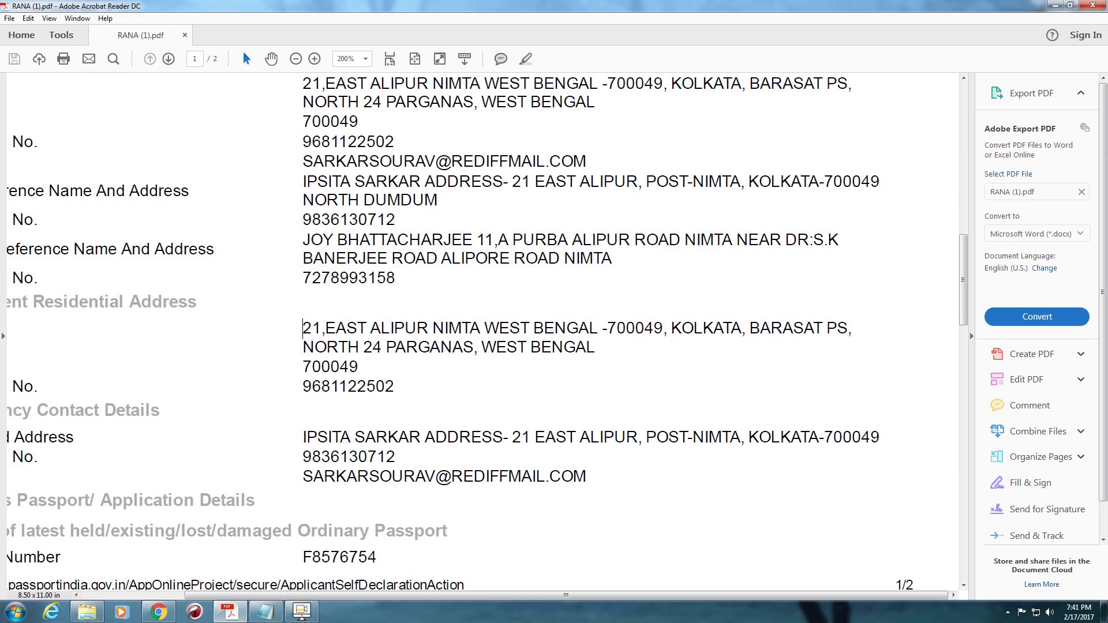
drag(303, 328, 594, 347)
key(ctrl+c)
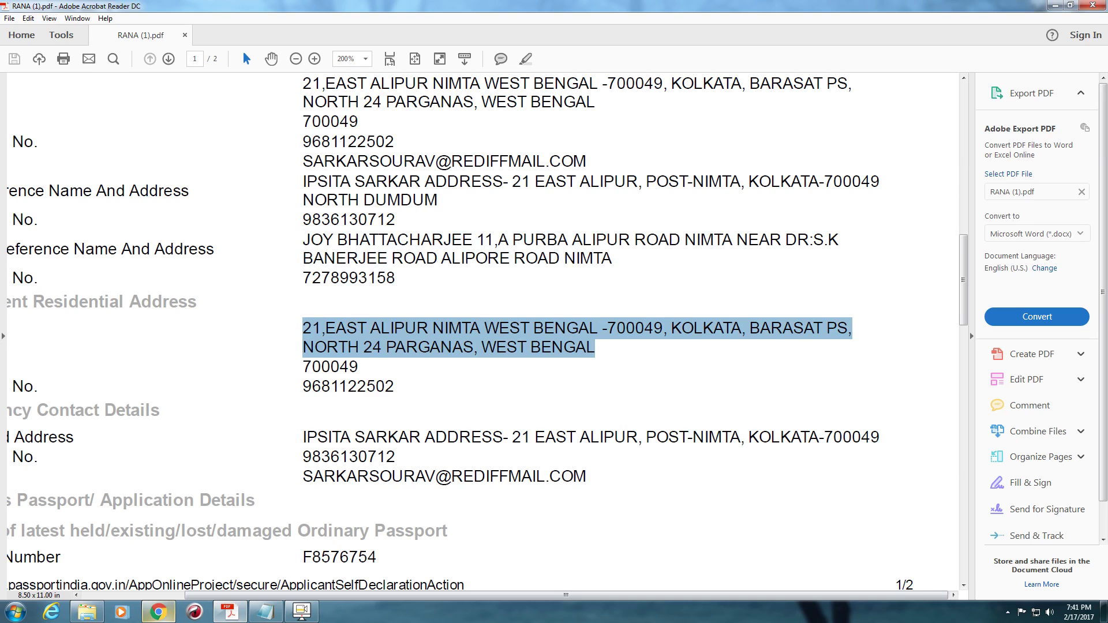
key(alt+Tab)
key(ctrl+v)
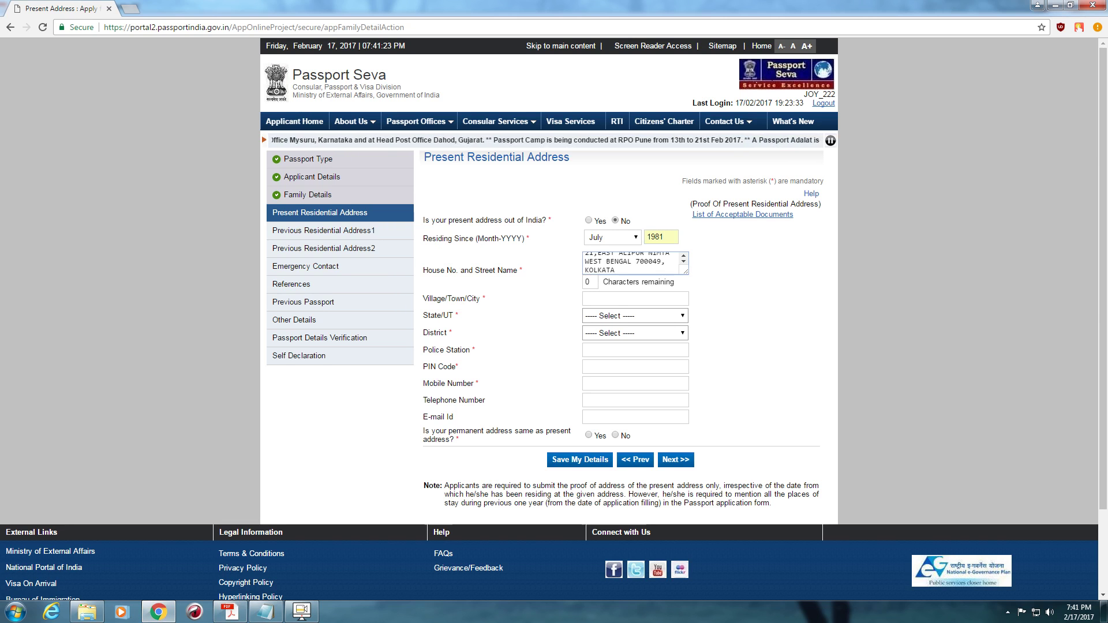
- Trim the street field's trailing comma and set city Kolkata, state West Bengal, district North 24 Parganas
key(BackSpace)
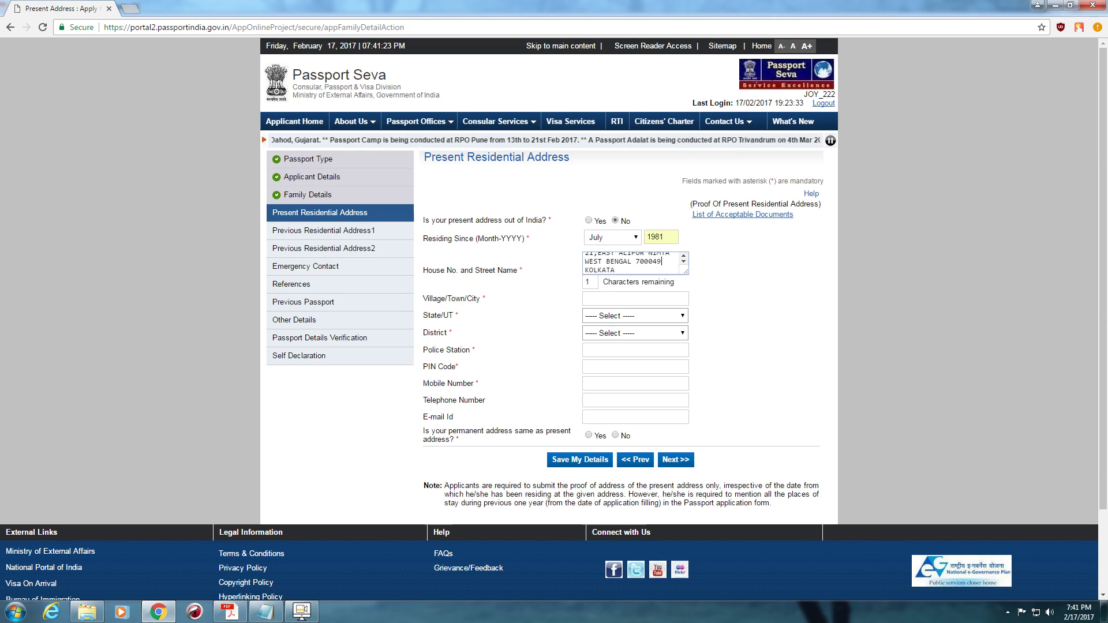
click(635, 298)
click(634, 299)
click(611, 313)
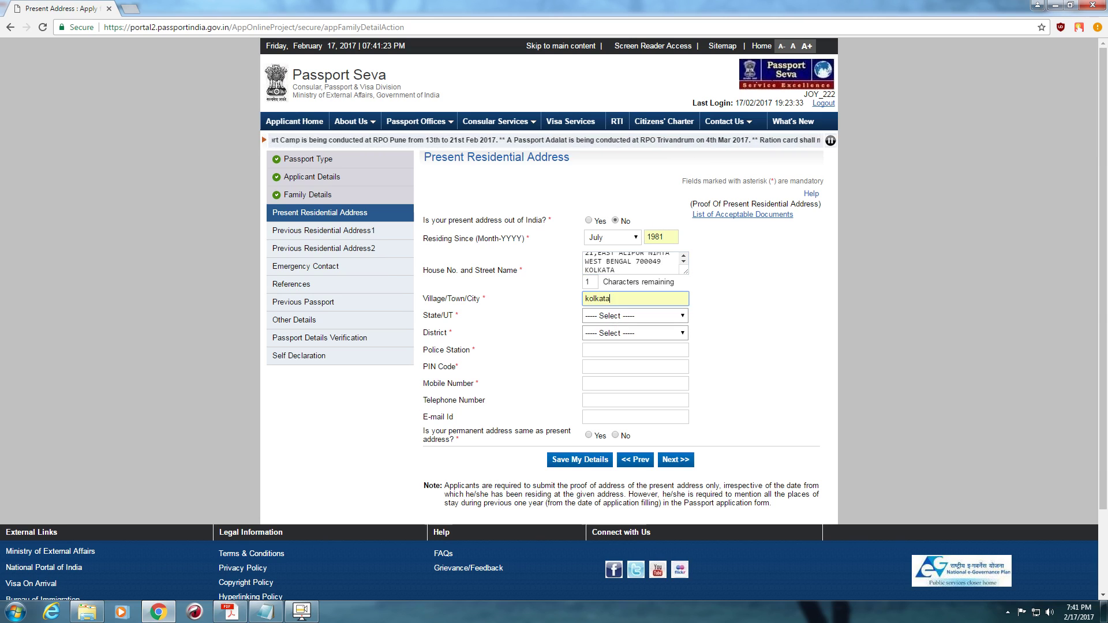
click(634, 315)
scroll(629, 416, down, 5)
click(611, 510)
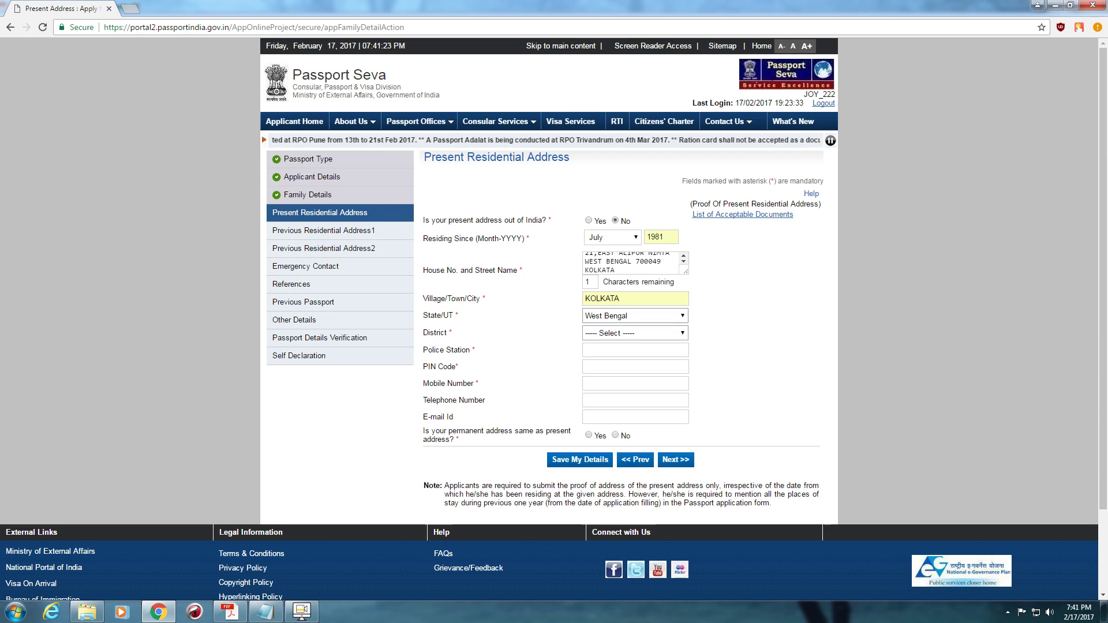
click(634, 333)
click(616, 527)
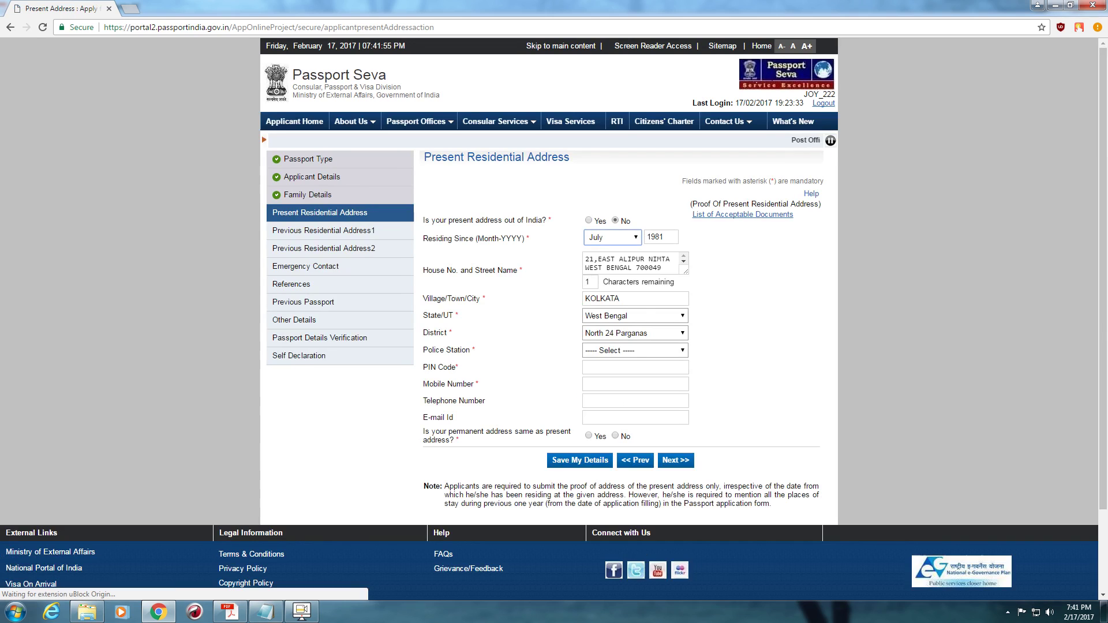
- Set the police station to Barasat PS
click(635, 351)
key(Down)
key(Down)
key(Down)
key(Down)
key(Down)
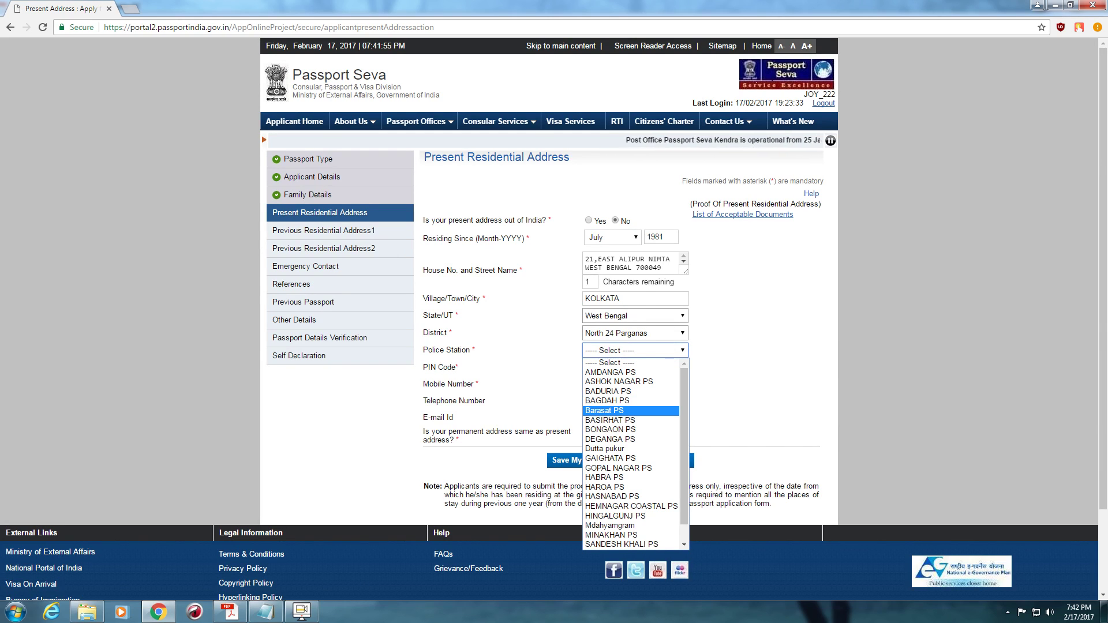
key(Up)
key(Up)
key(Up)
key(Up)
key(Up)
key(Down)
key(Down)
key(Down)
key(Down)
key(Down)
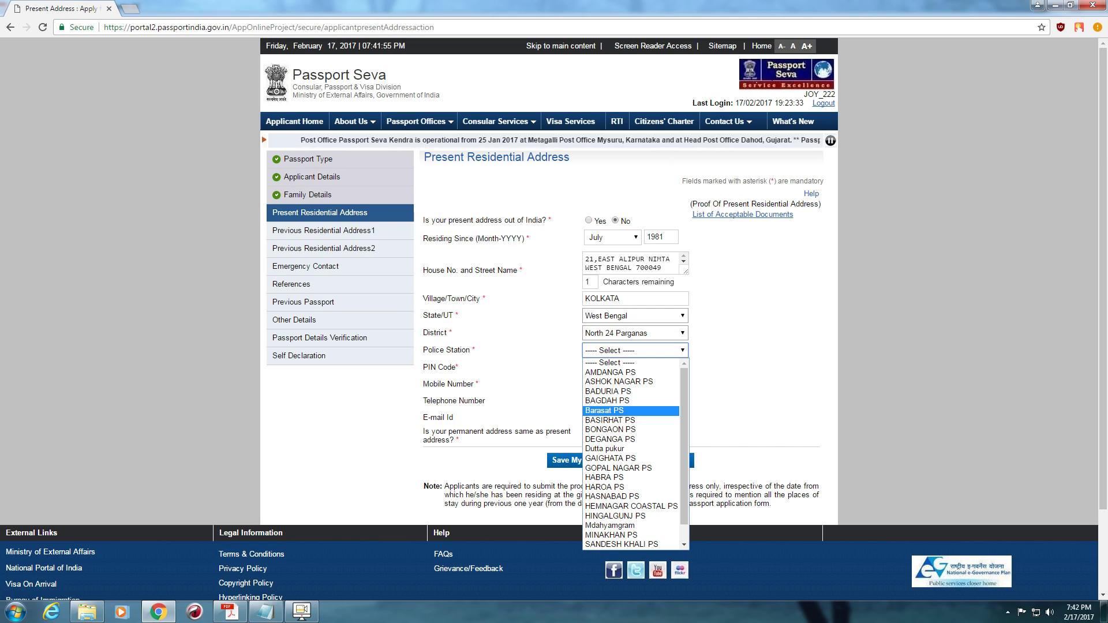
key(Return)
- Enter the PIN code, mobile number and e-mail, and mark the permanent address as the same
key(Tab)
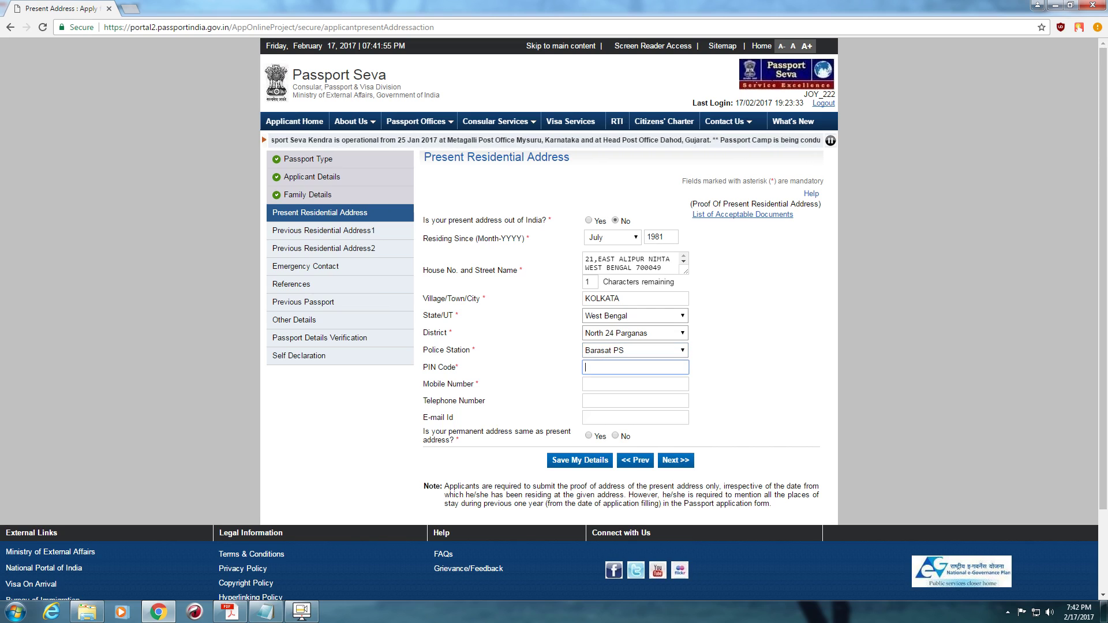
text(700049)
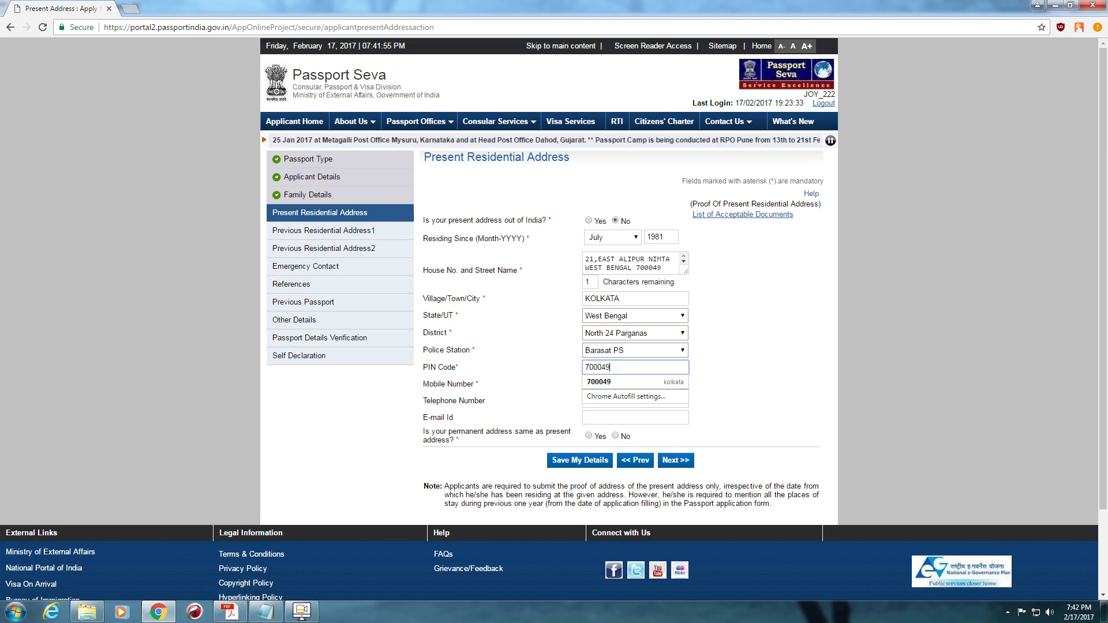
key(Tab)
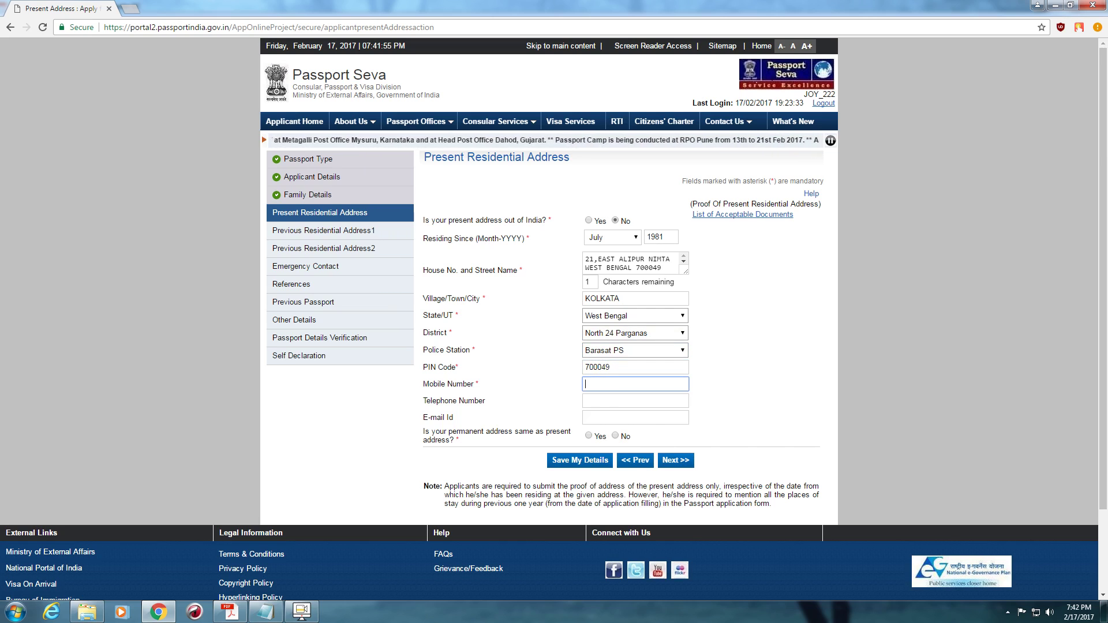
text(96811)
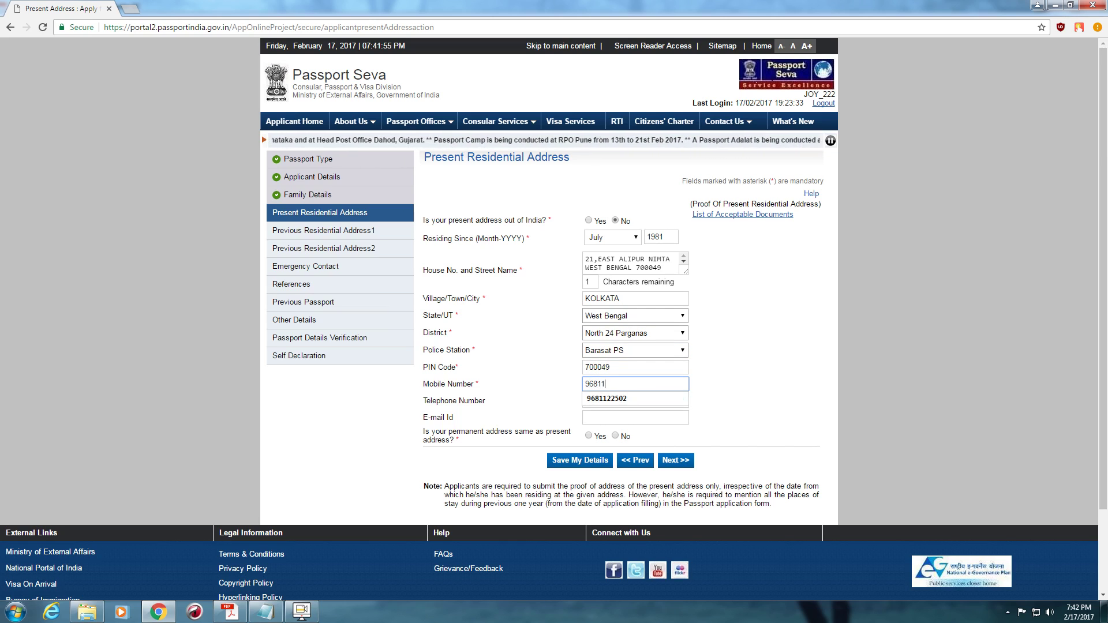
key(Down)
key(Return)
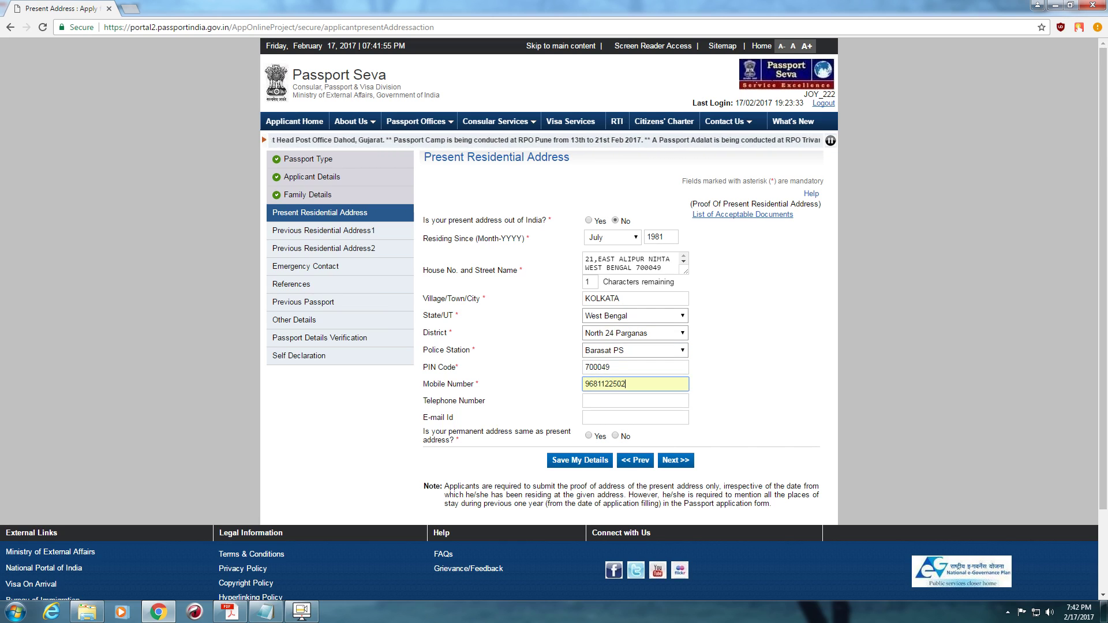
key(Tab)
key(Tab)
key(Down)
key(Down)
key(Down)
key(Up)
key(Return)
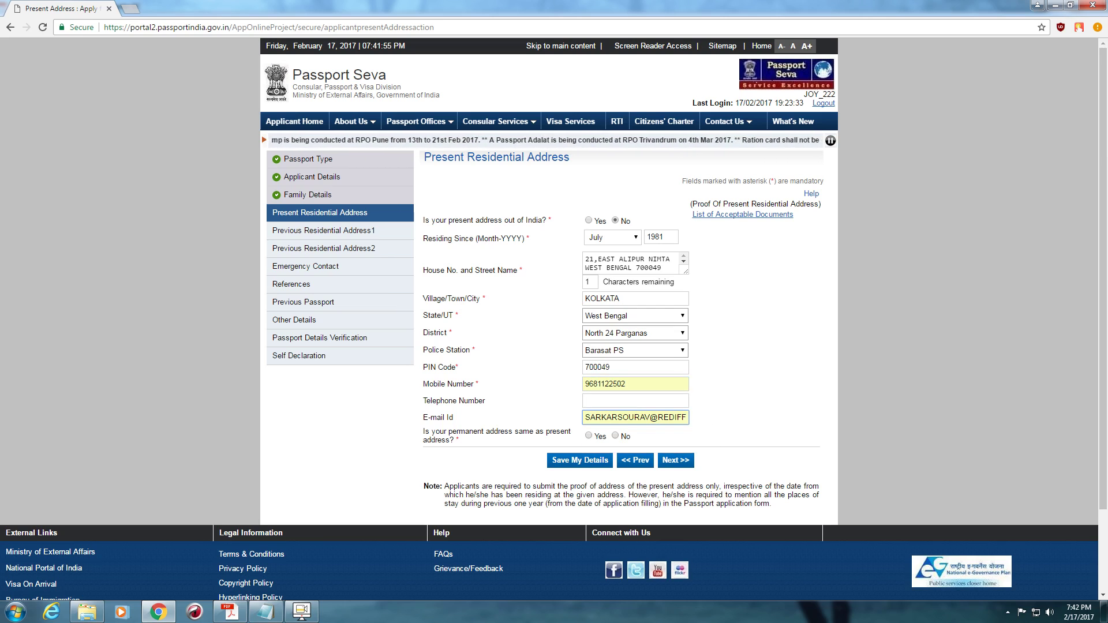
key(Tab)
key(space)
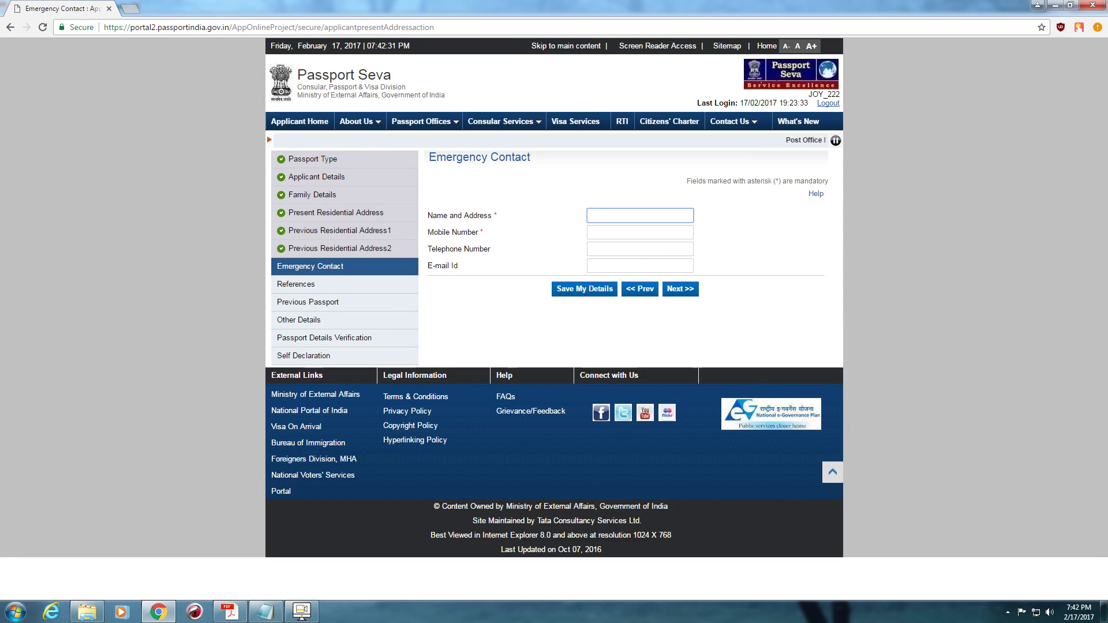
- Autofill the emergency contact's name and address and mobile number from saved suggestions
text(I)
key(Down)
key(Return)
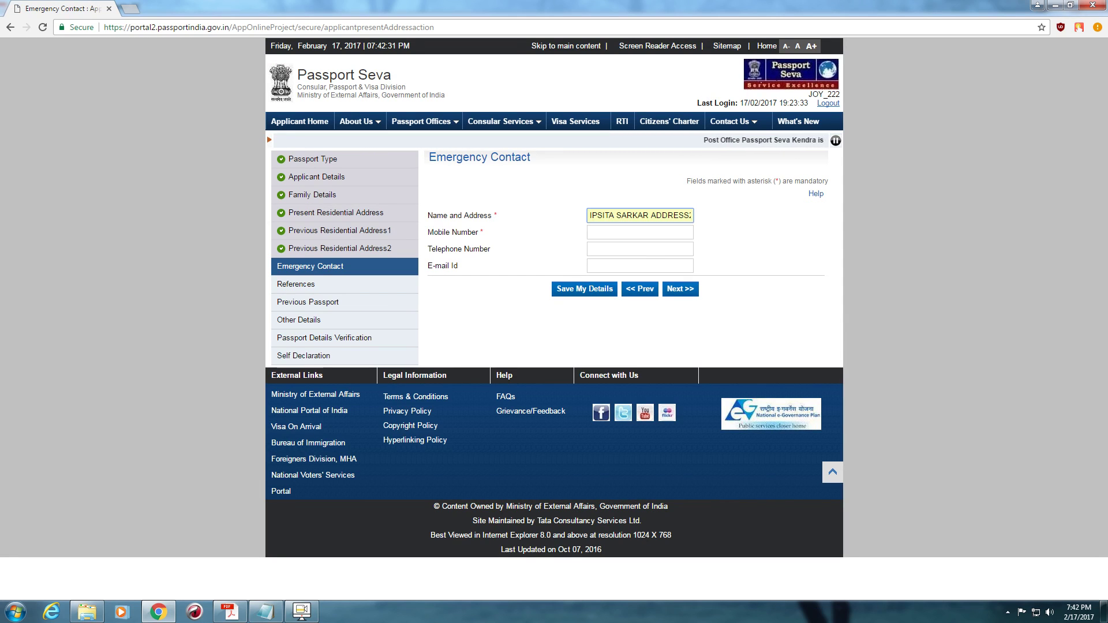
click(639, 231)
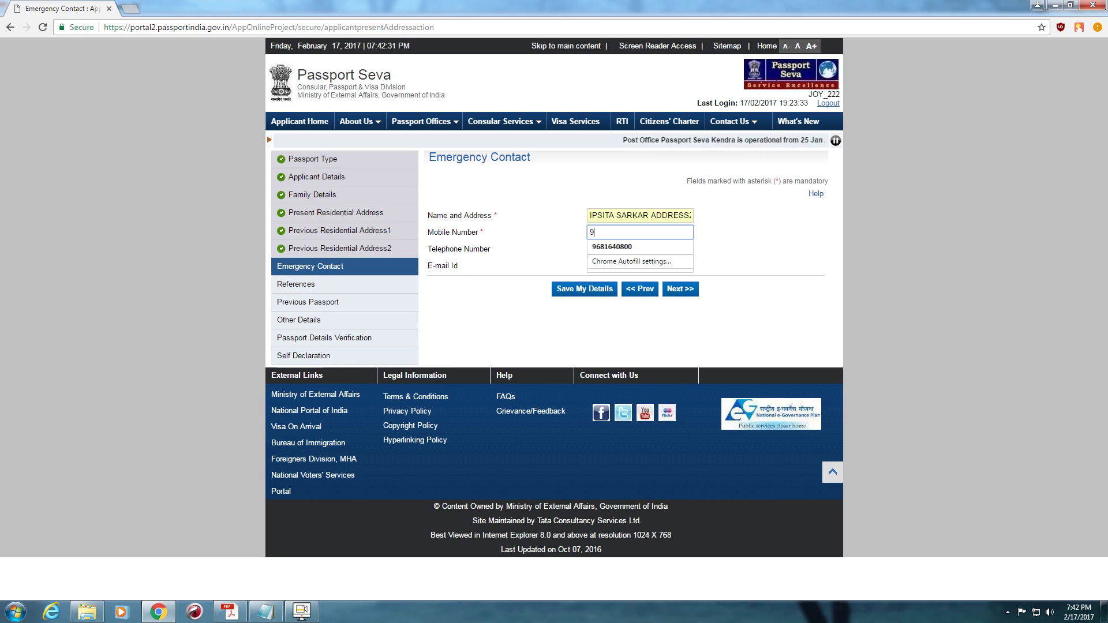
text(98)
key(Down)
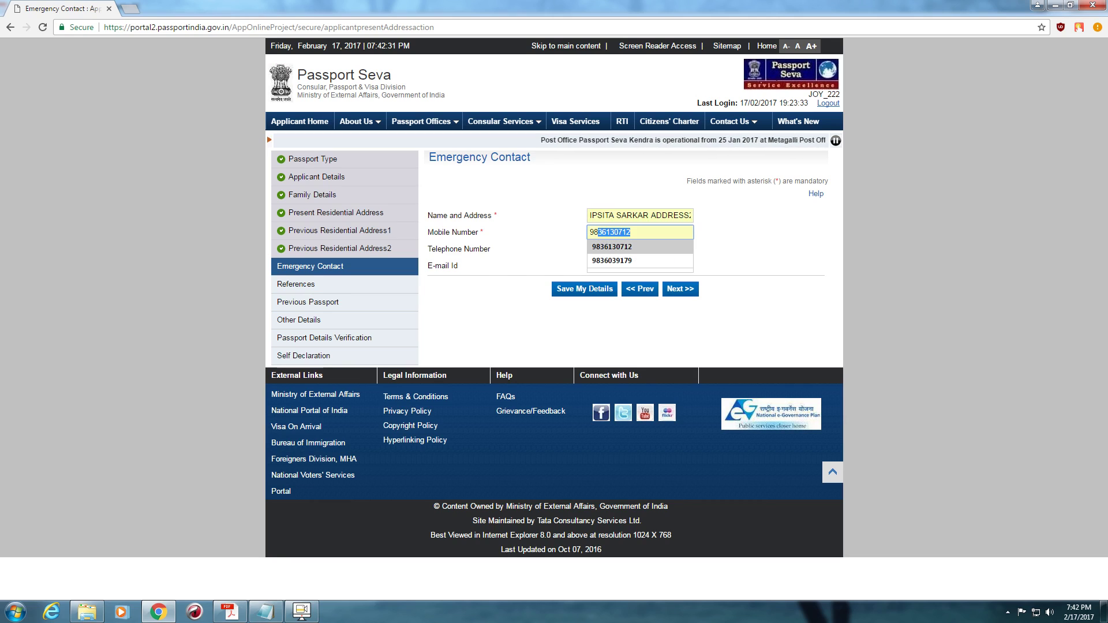
key(Return)
- Autofill the emergency contact's e-mail and continue to the References page
click(639, 265)
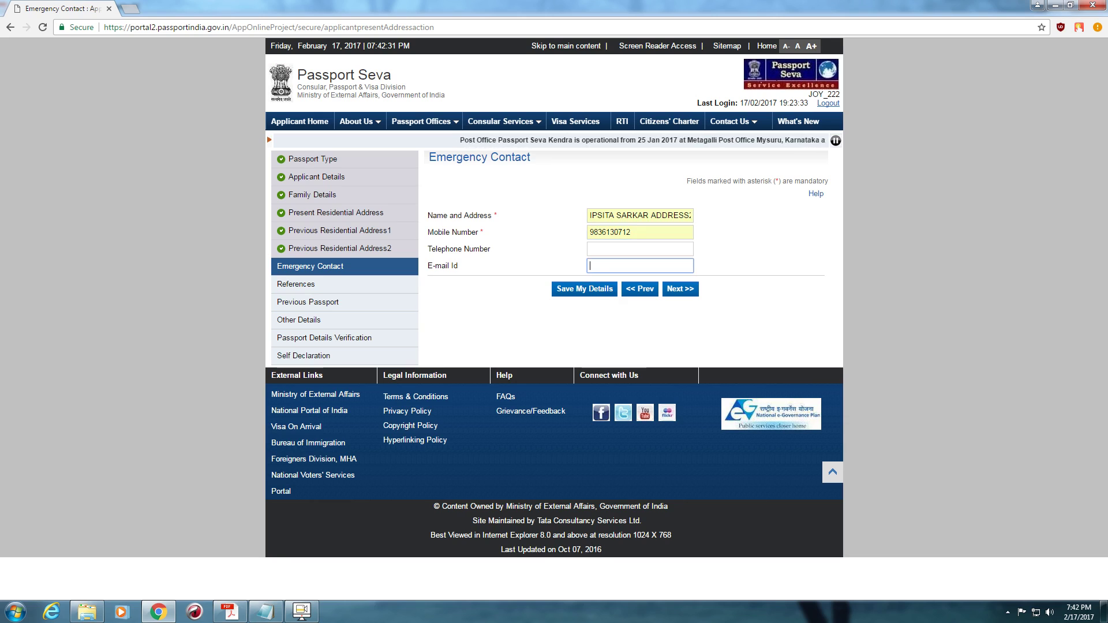
key(Down)
key(Down)
key(Return)
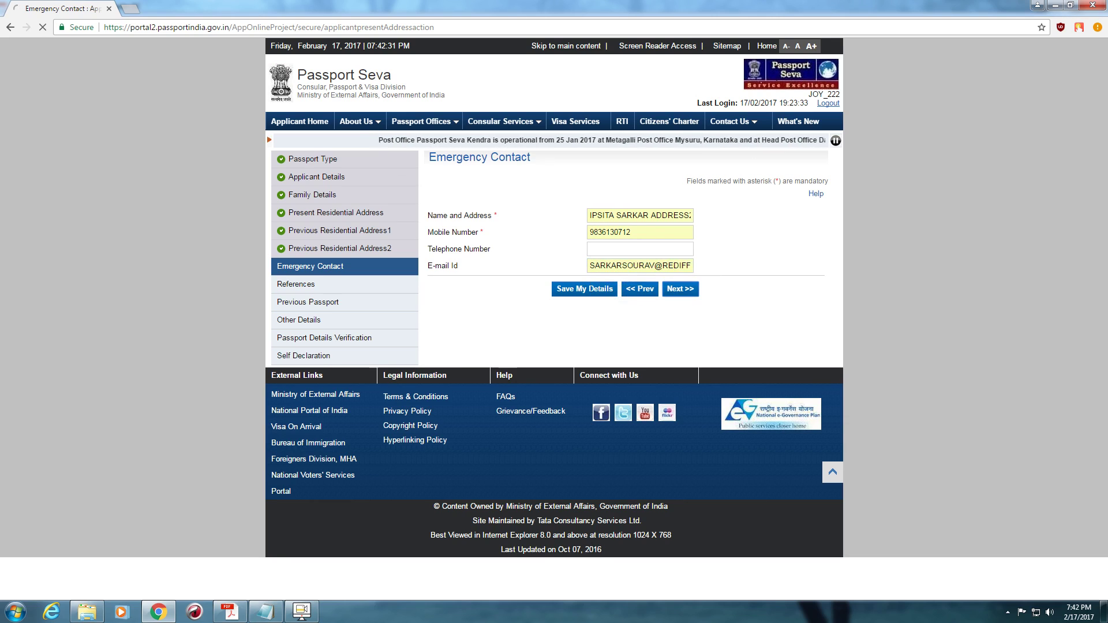
key(Return)
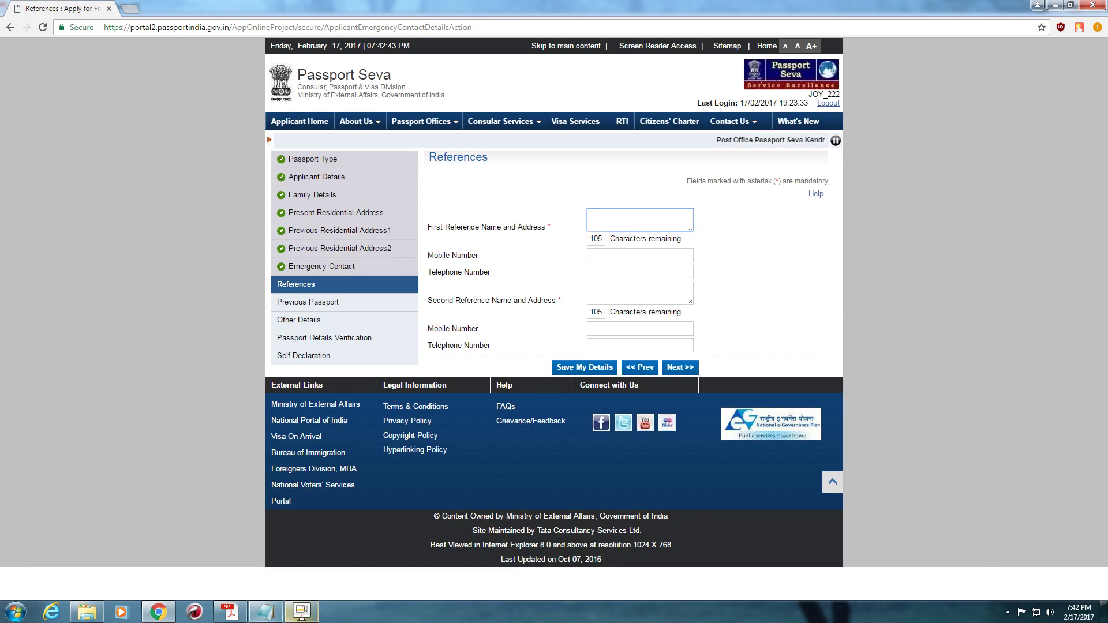
- Copy the first reference's name and address from the application PDF into the form
click(229, 612)
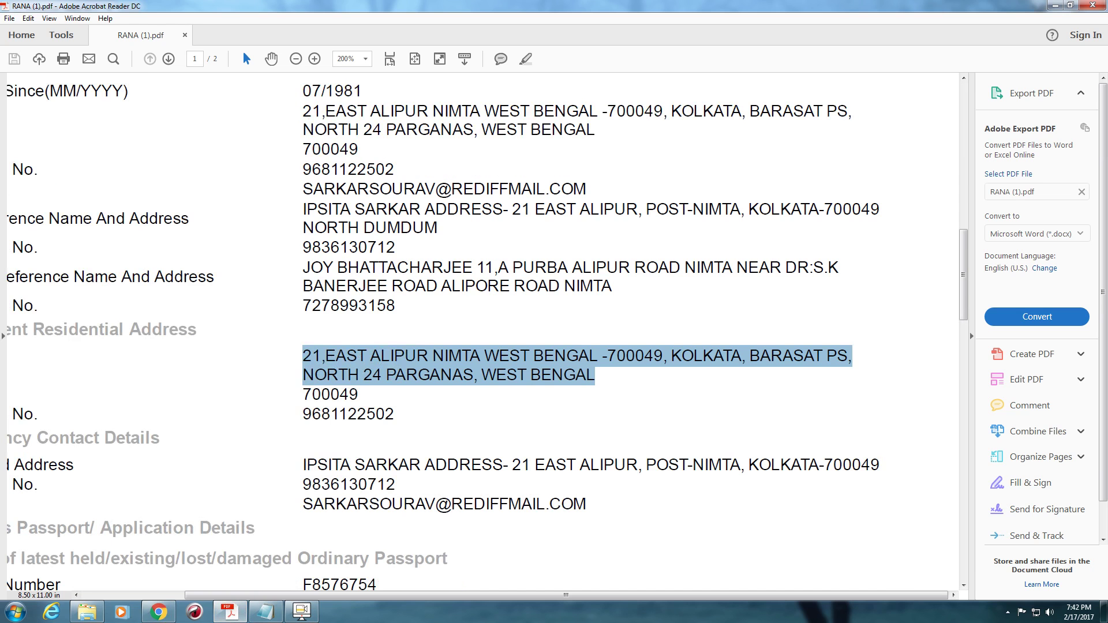
drag(302, 209, 438, 228)
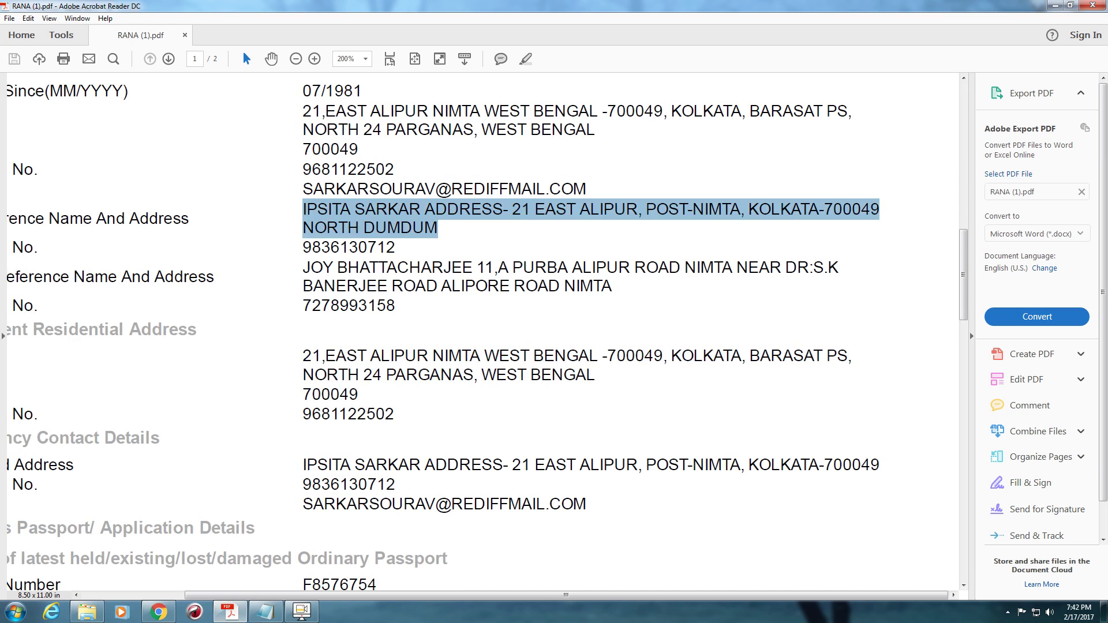
key(alt+Tab)
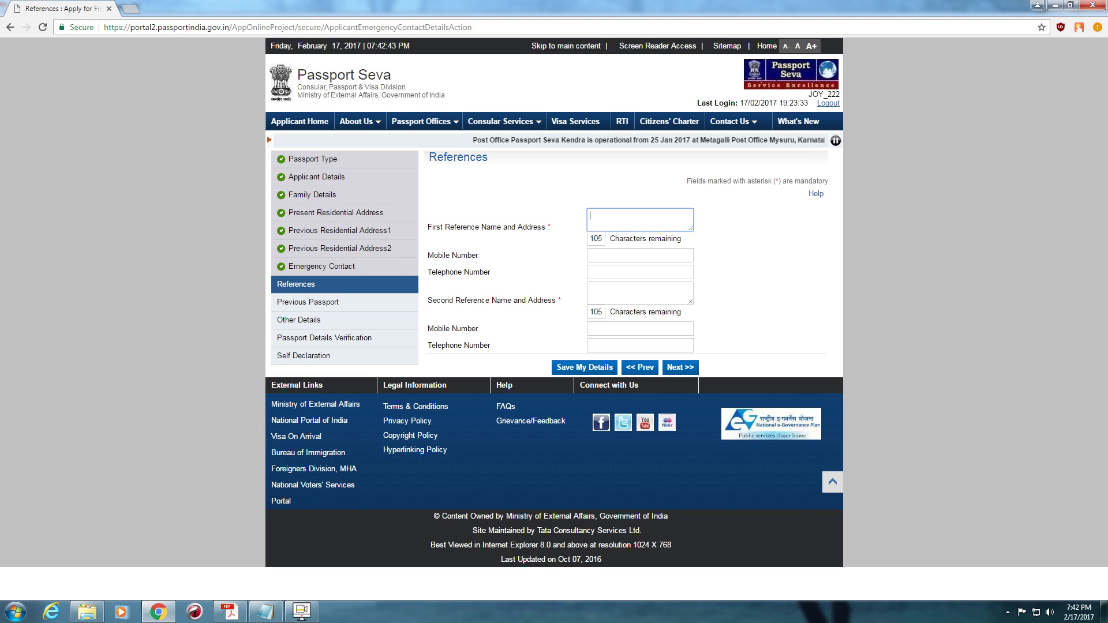
key(ctrl+v)
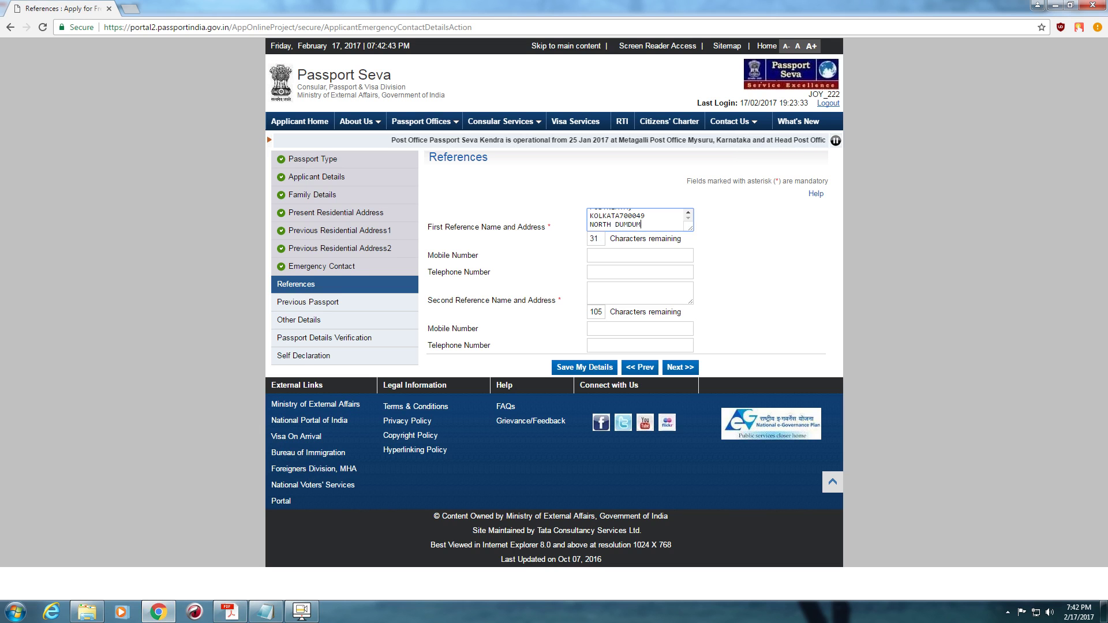
- Copy the first reference's mobile number from the PDF into the form
key(alt+Tab)
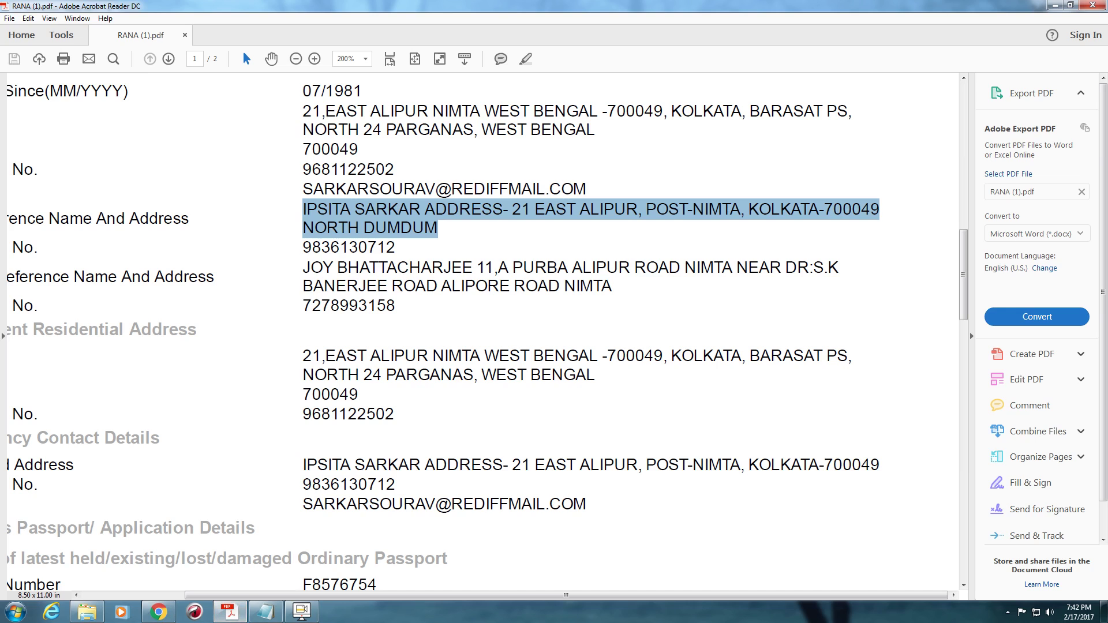
drag(303, 247, 472, 269)
click(471, 268)
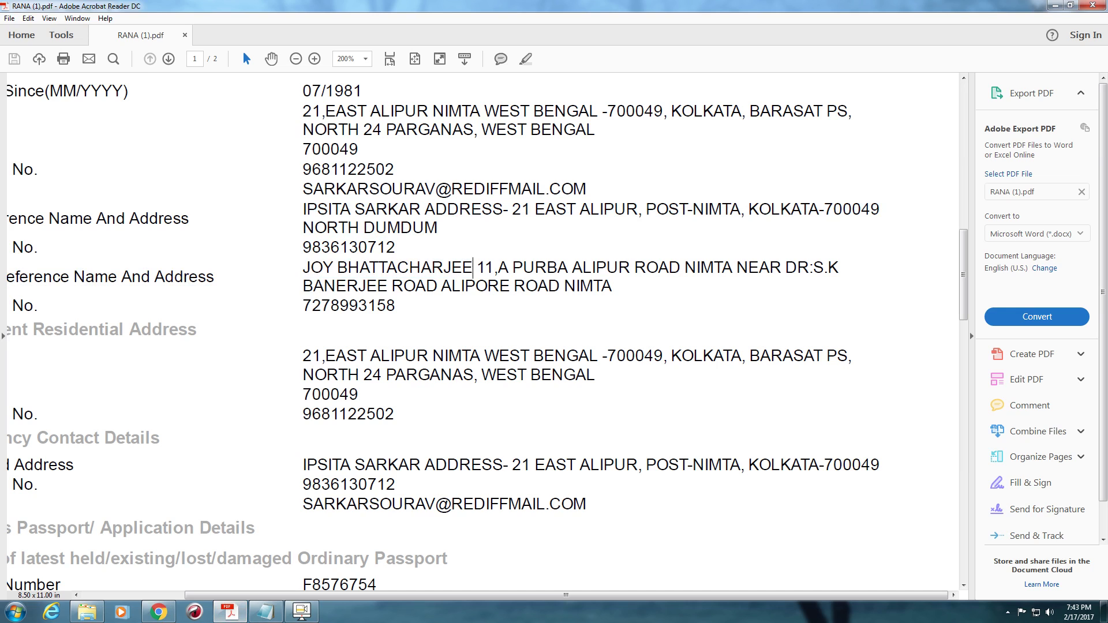
drag(304, 247, 386, 247)
click(158, 611)
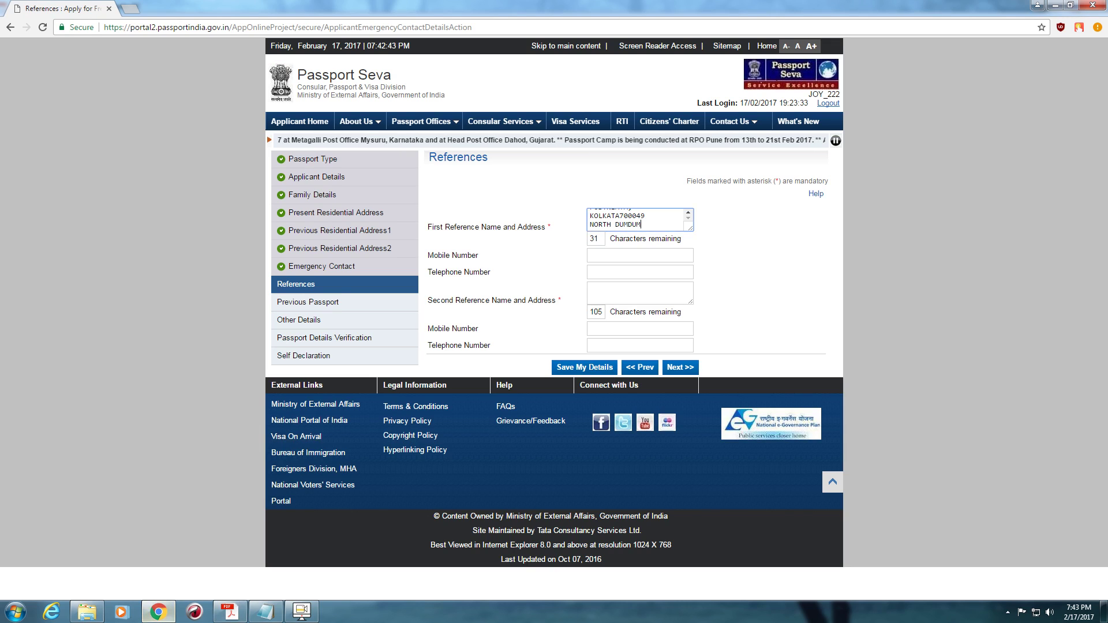
key(ctrl+v)
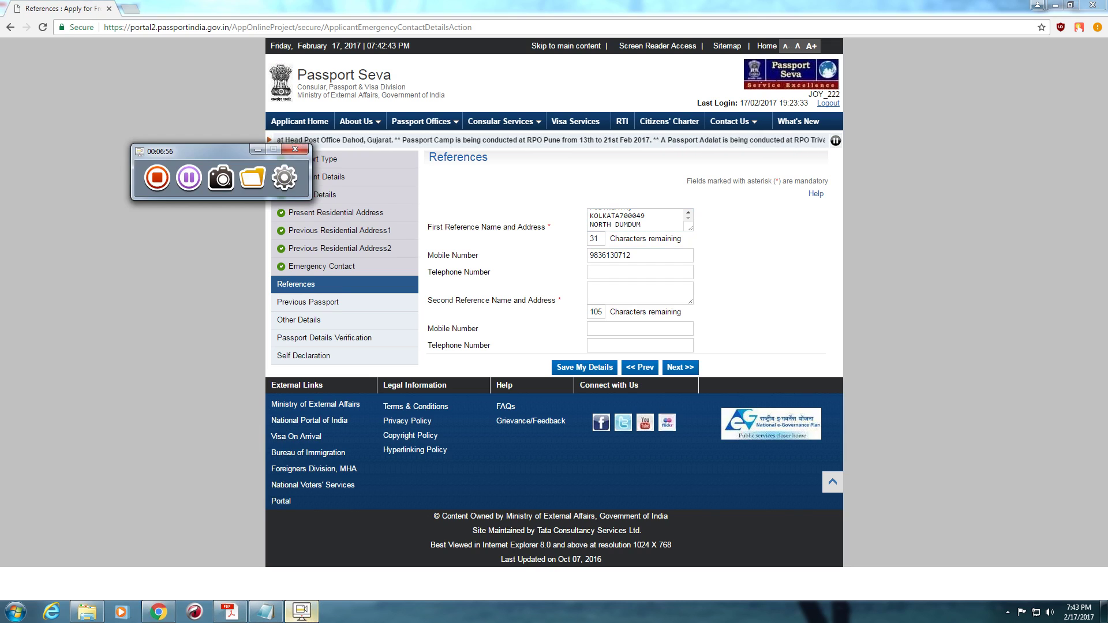
- Copy the second reference's name and address from the application PDF
key(alt+Tab)
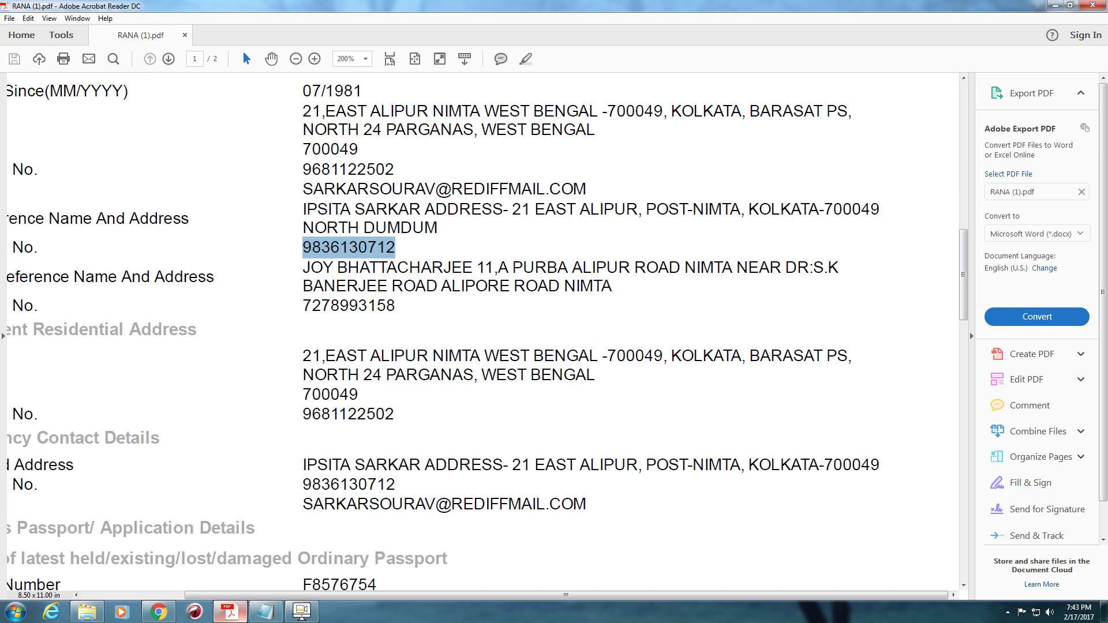
drag(612, 286, 307, 267)
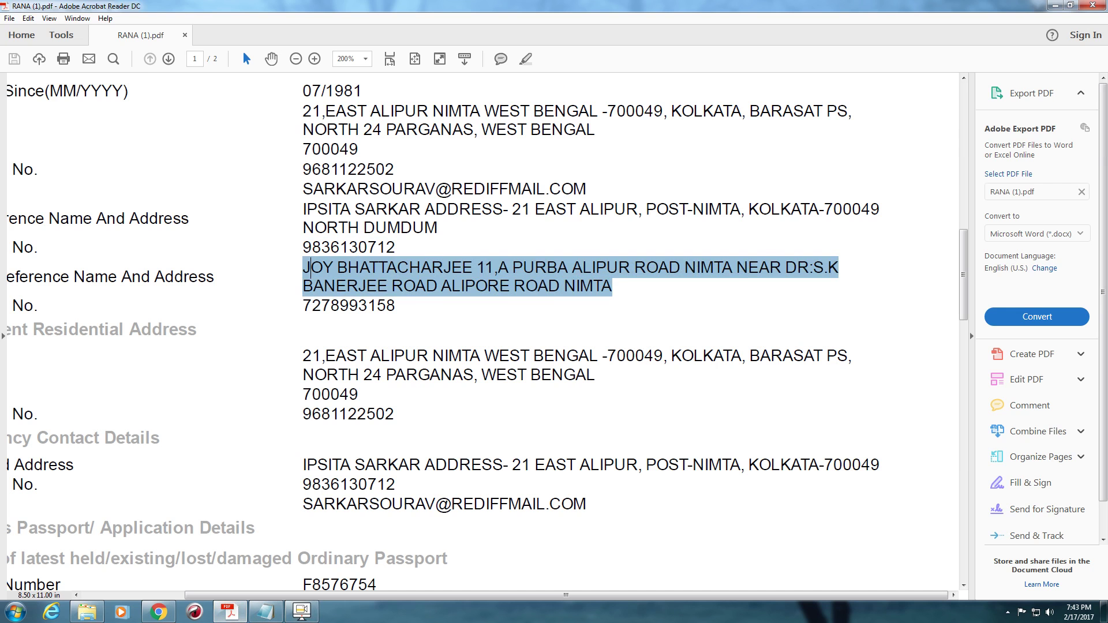
key(alt+Tab)
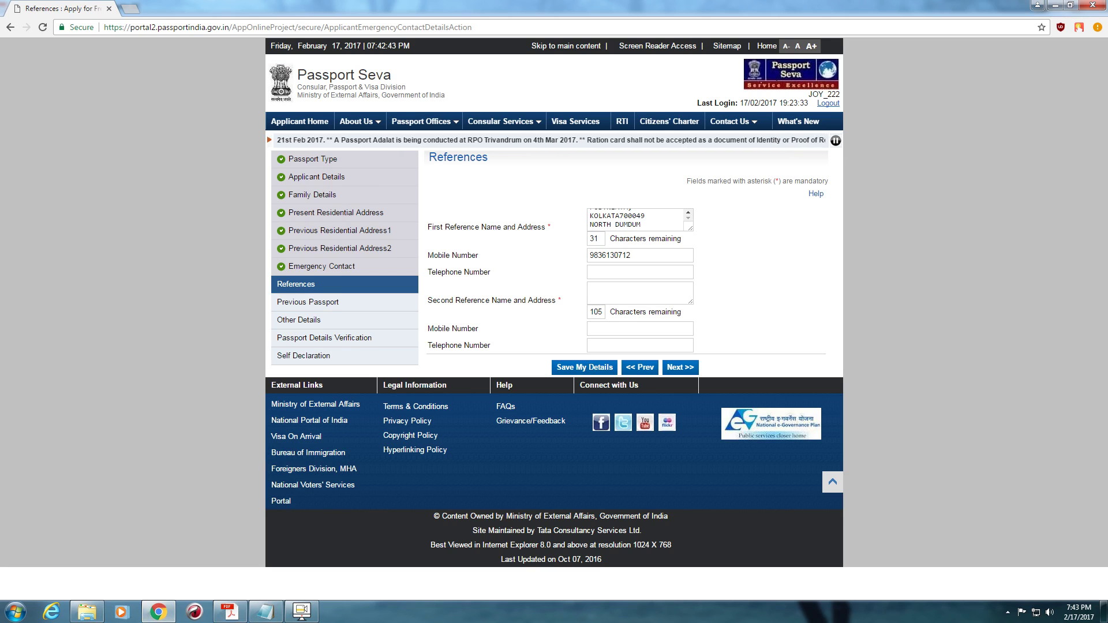
- Paste the second reference's name and address, then copy its mobile number from the PDF
click(639, 293)
key(ctrl+v)
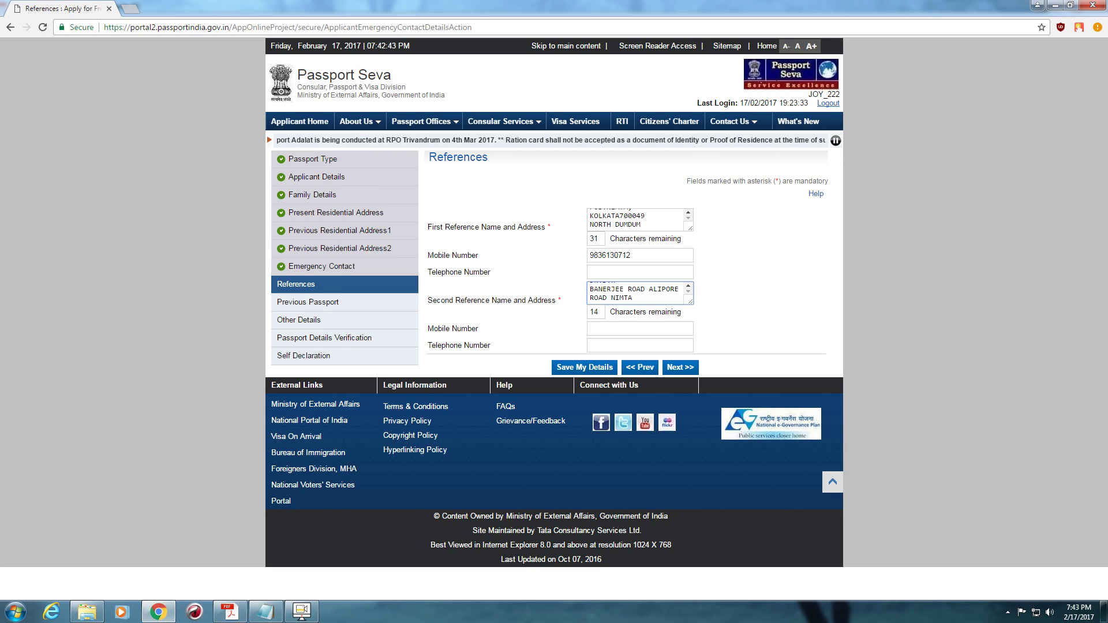
key(alt+Tab)
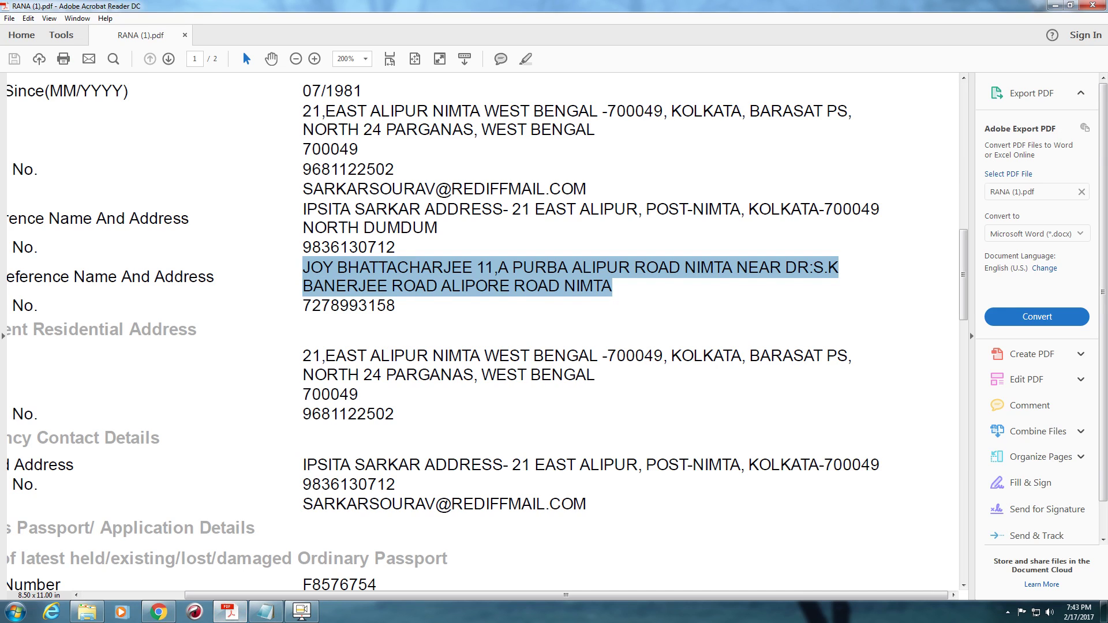
drag(303, 306, 377, 306)
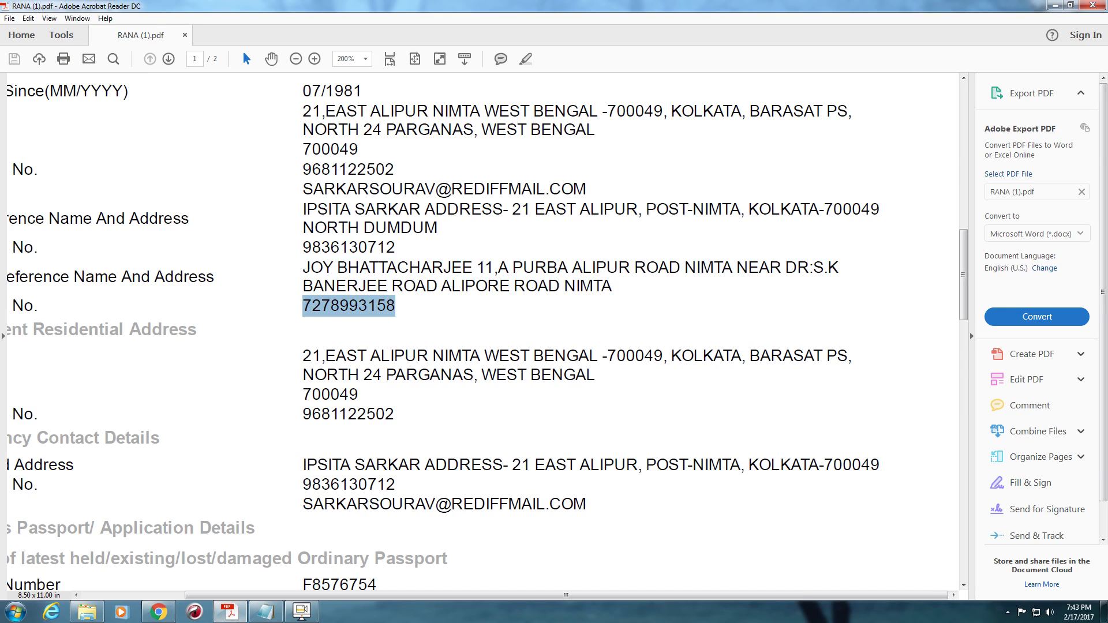
key(alt+Tab)
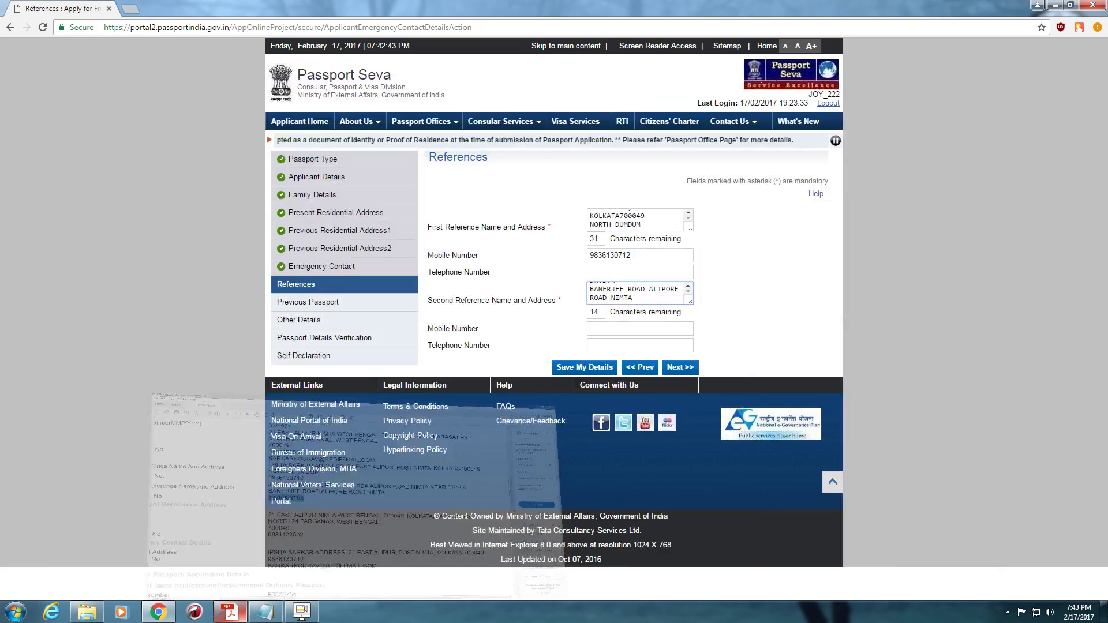
key(alt+Tab)
key(alt+Tab)
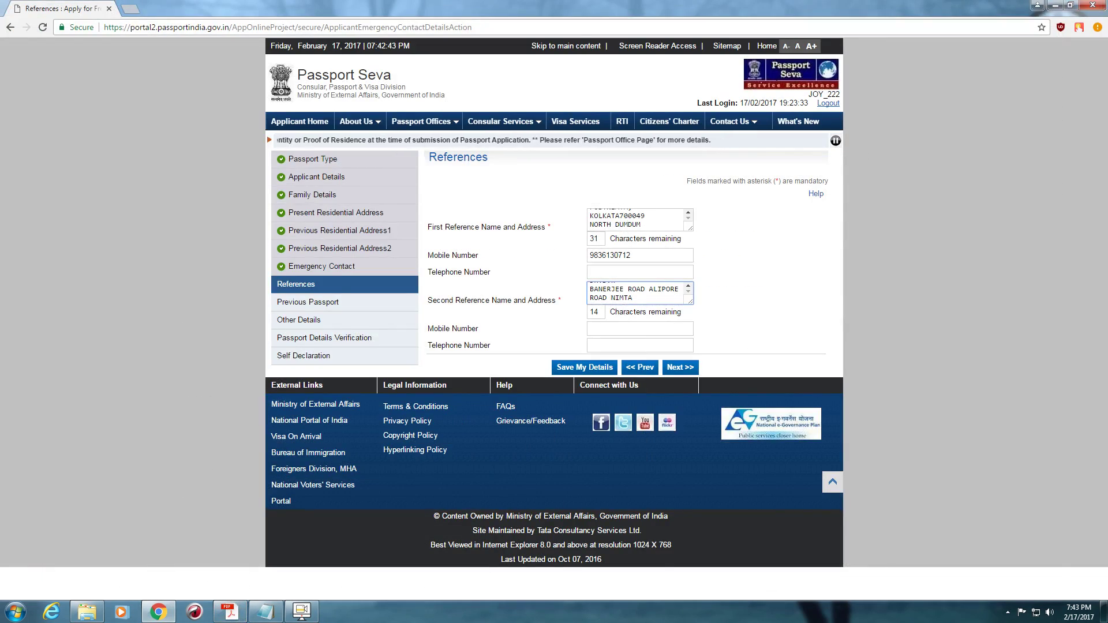
- Paste the second reference's mobile number and save the References page
click(639, 328)
key(ctrl+v)
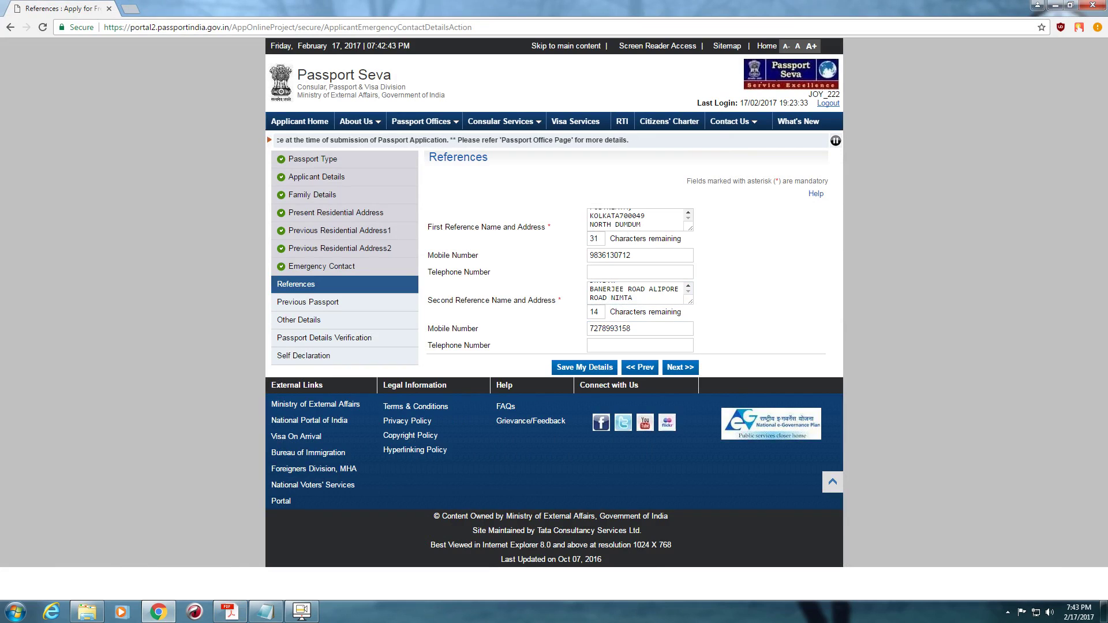
key(Return)
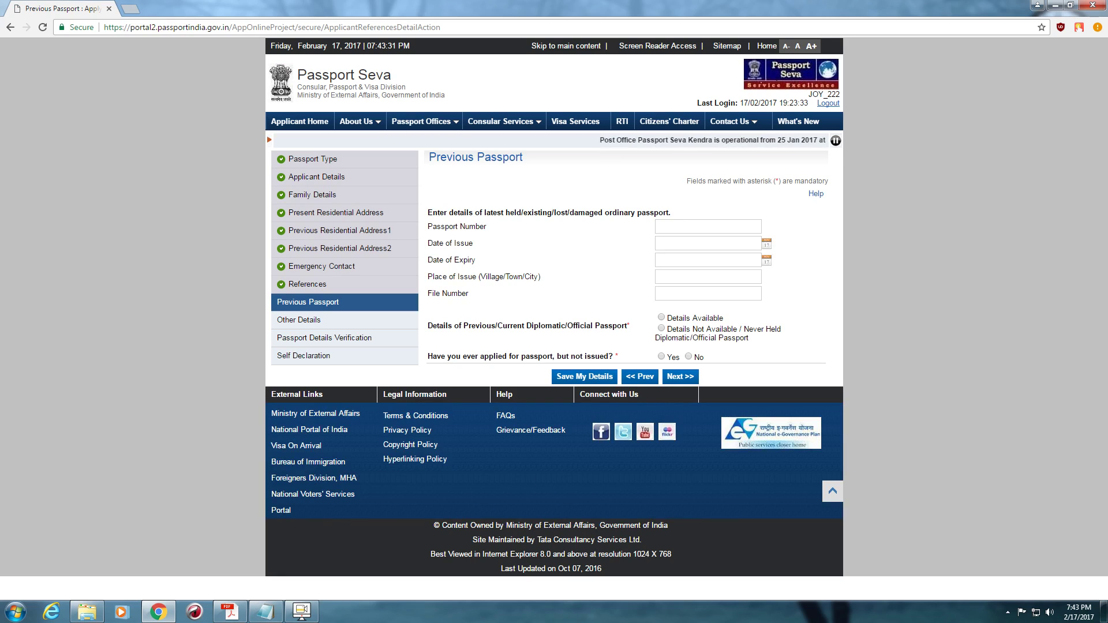
- Autofill the old passport number, issue date 22/08/2006 and expiry date 21/08/2016
click(708, 227)
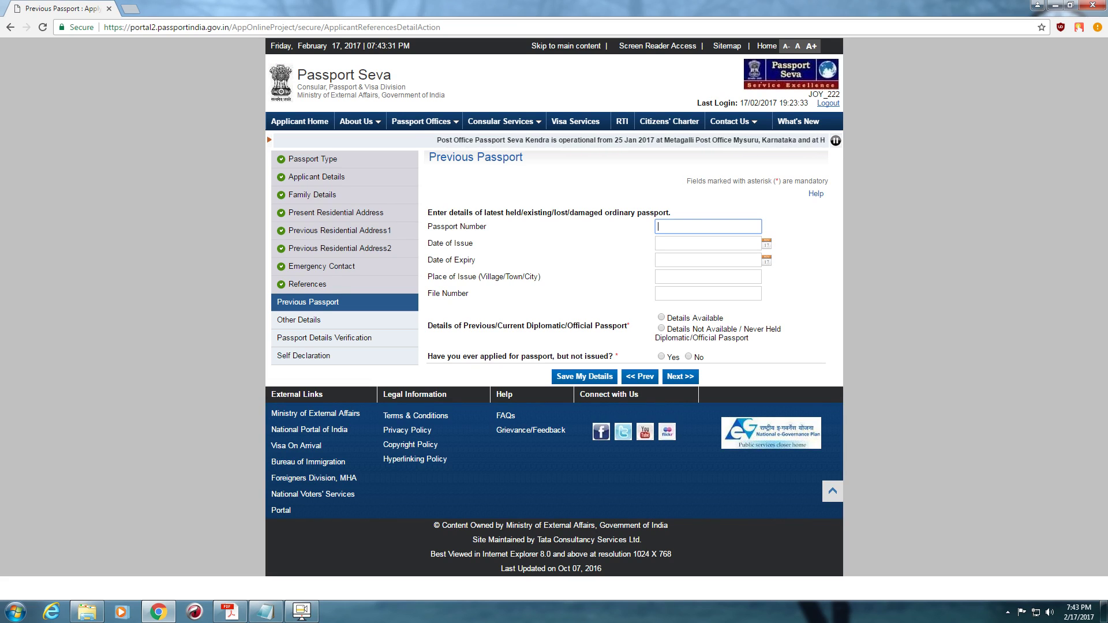
key(Down)
key(Down)
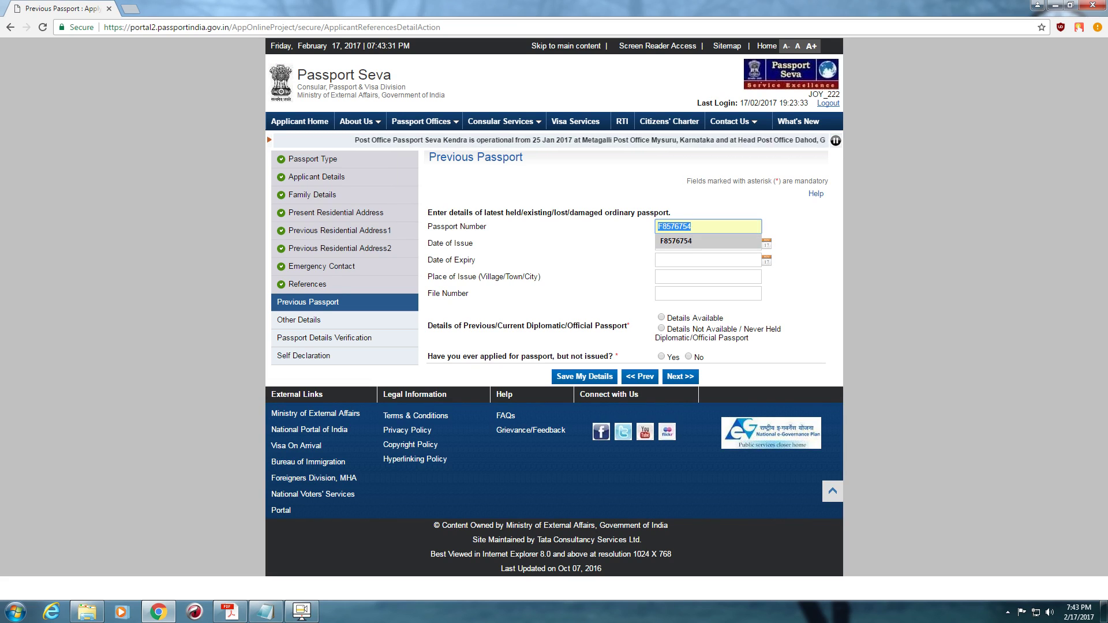
key(Return)
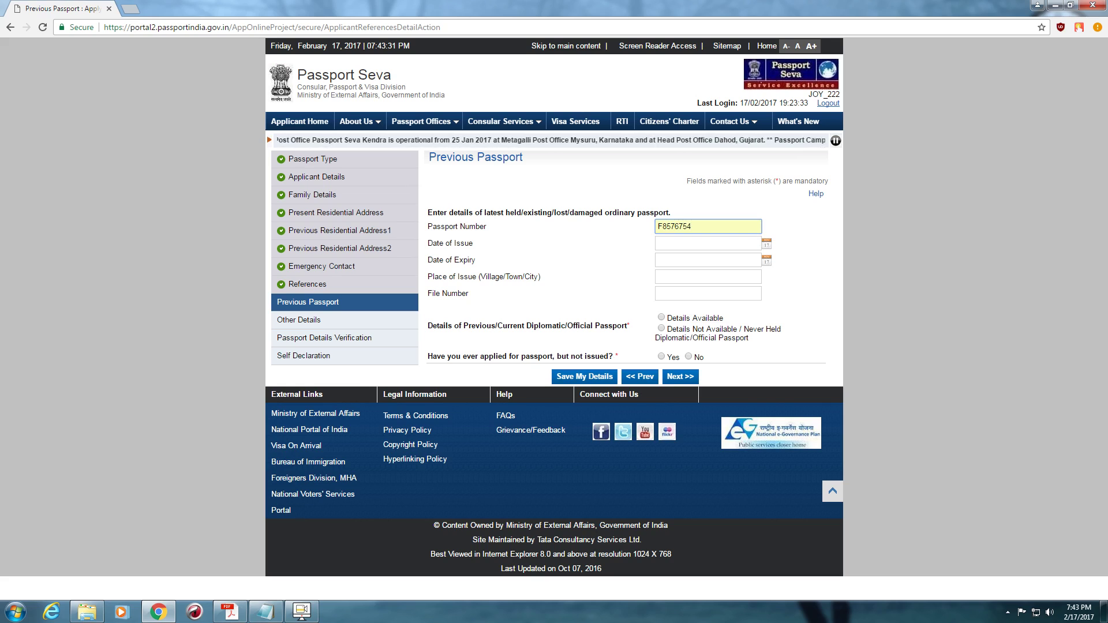
key(Tab)
key(Down)
key(Down)
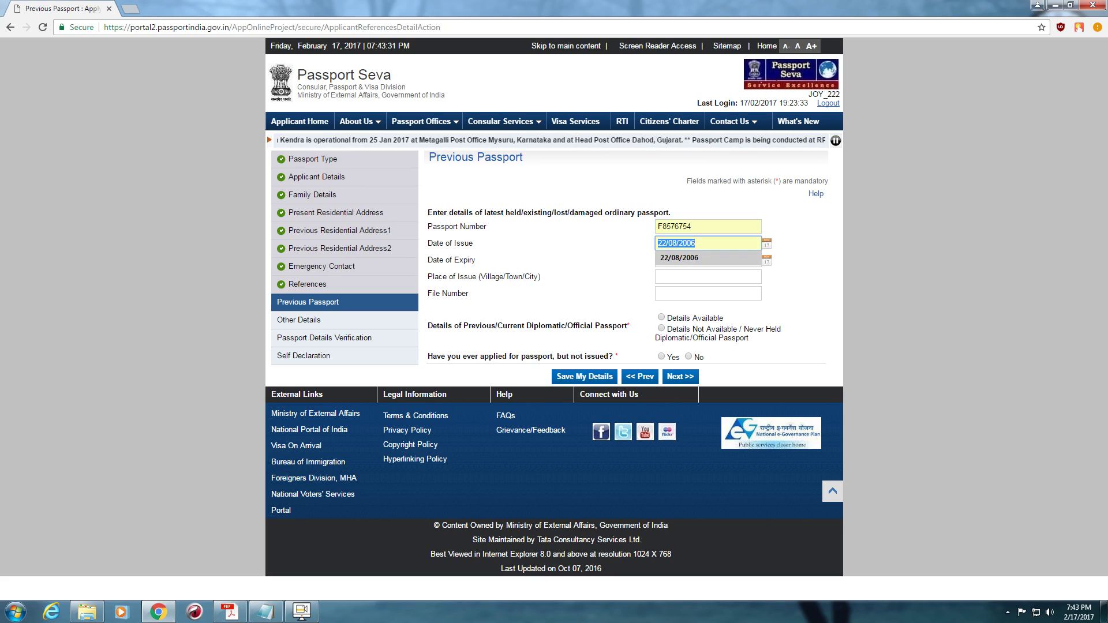
key(Return)
key(Tab)
key(Down)
key(Down)
key(Return)
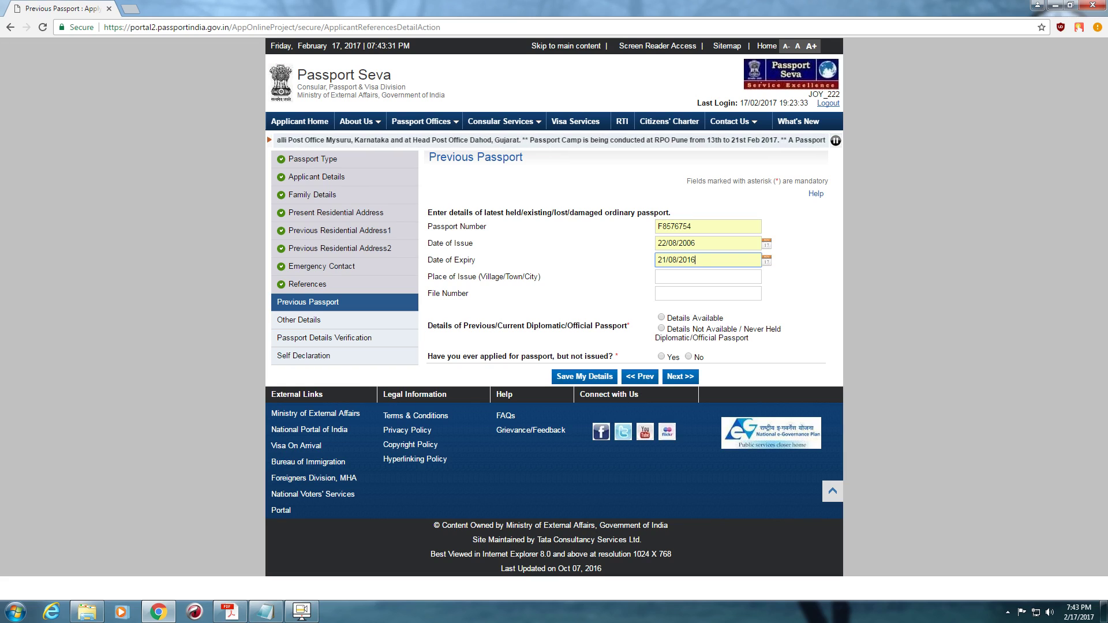
- Autofill KOLKATA as place of issue and the saved file number
key(Tab)
key(Down)
key(Down)
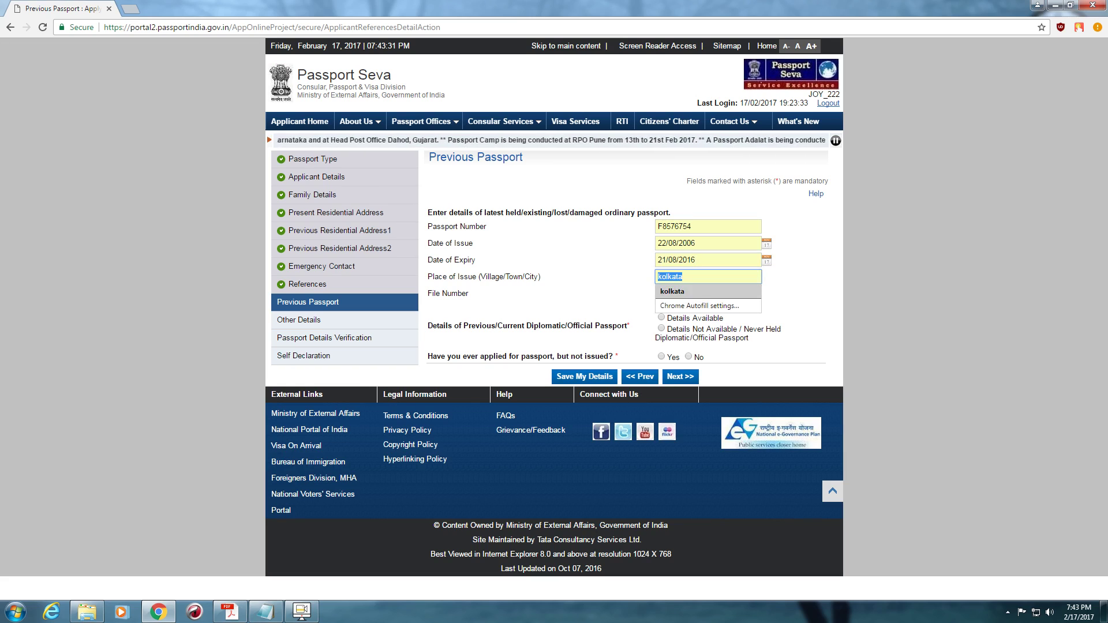
key(Return)
key(Tab)
key(Down)
key(Down)
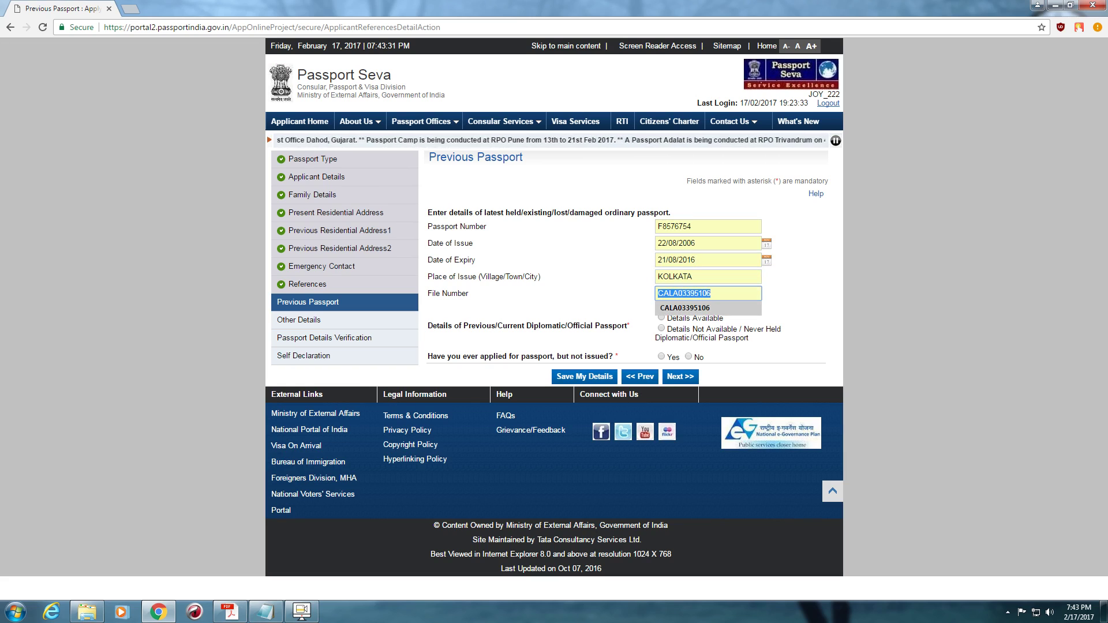
key(Return)
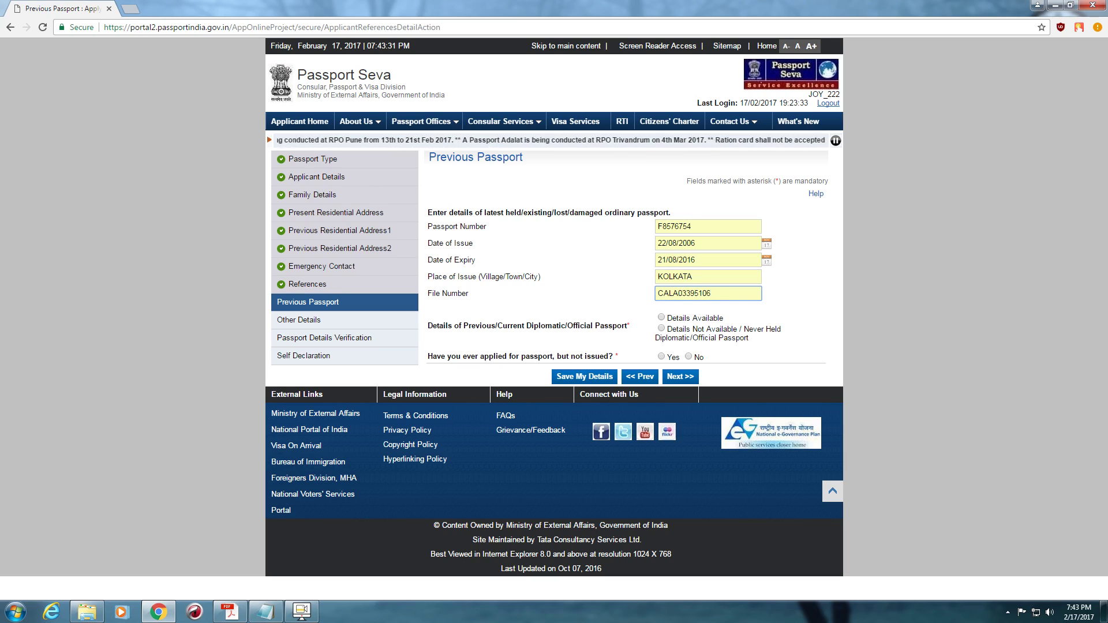
- Answer both previous-passport questions (Details Not Available, No) and continue to Other Details
key(Tab)
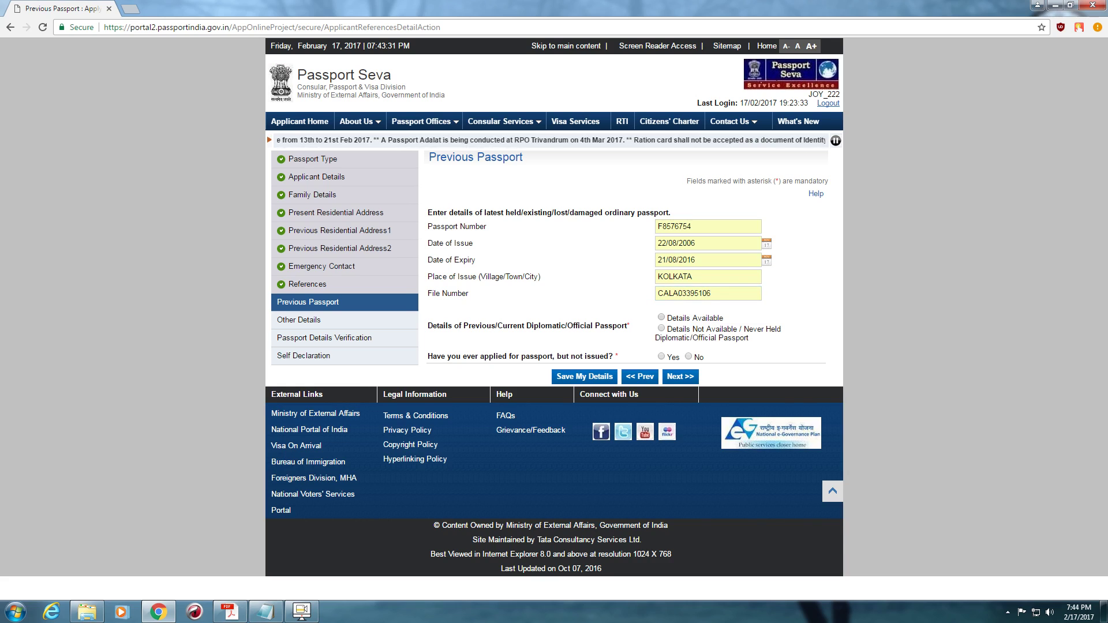
key(space)
key(Down)
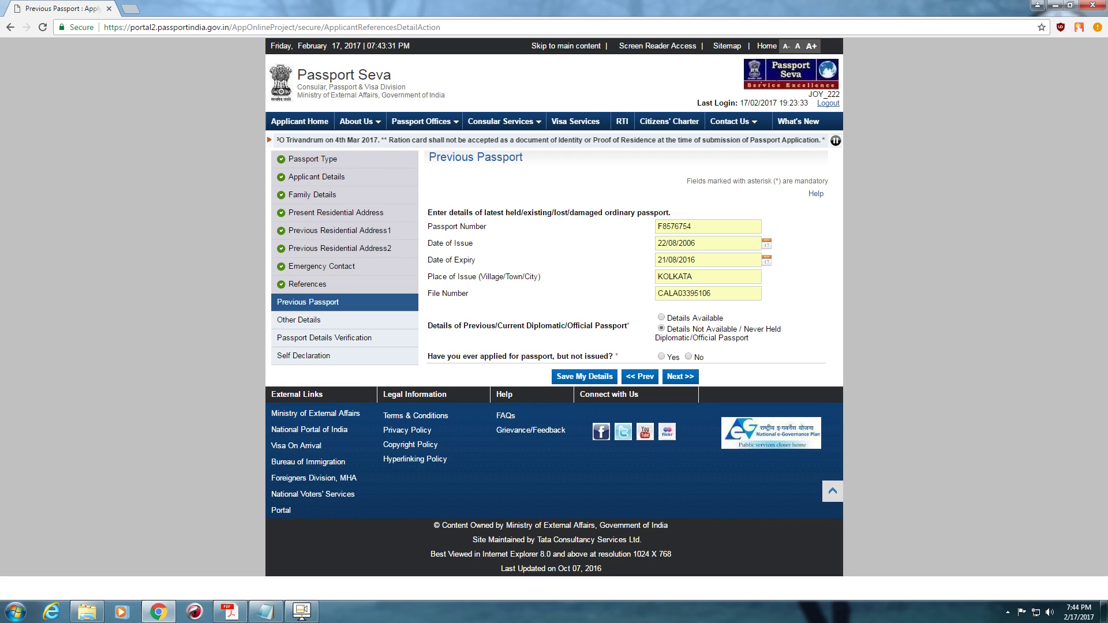
click(689, 357)
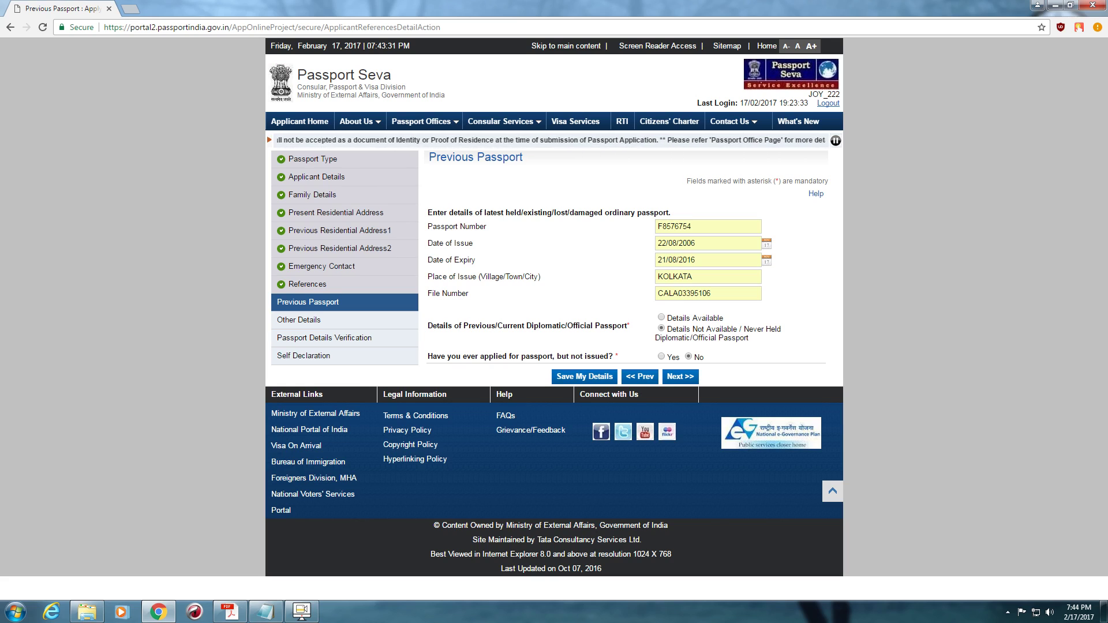
click(680, 376)
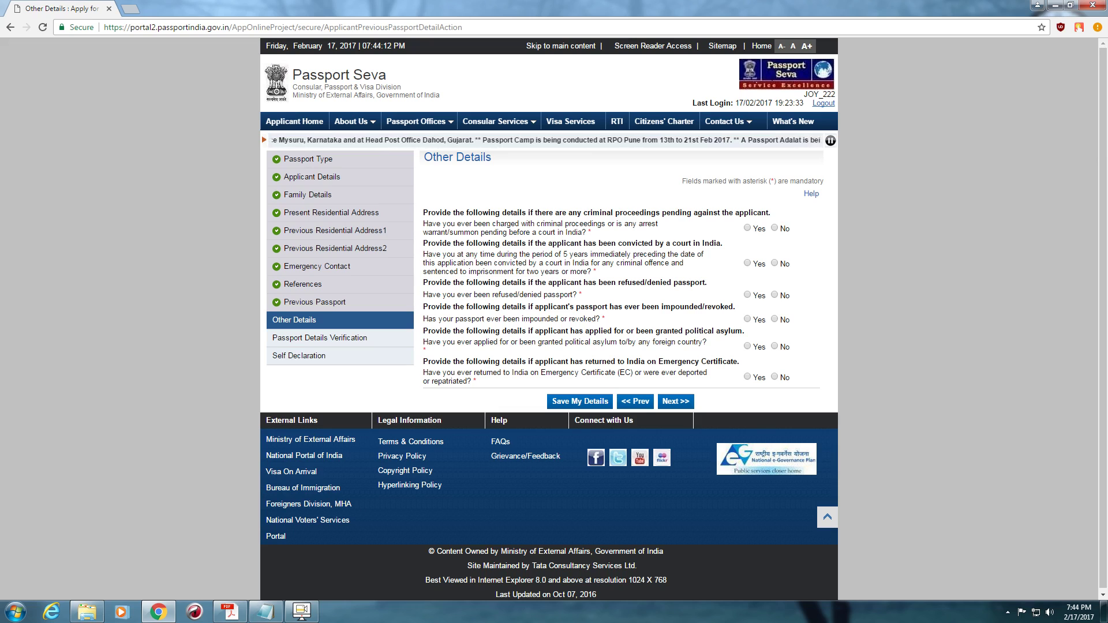
- Answer No to all six Other Details questions
click(774, 227)
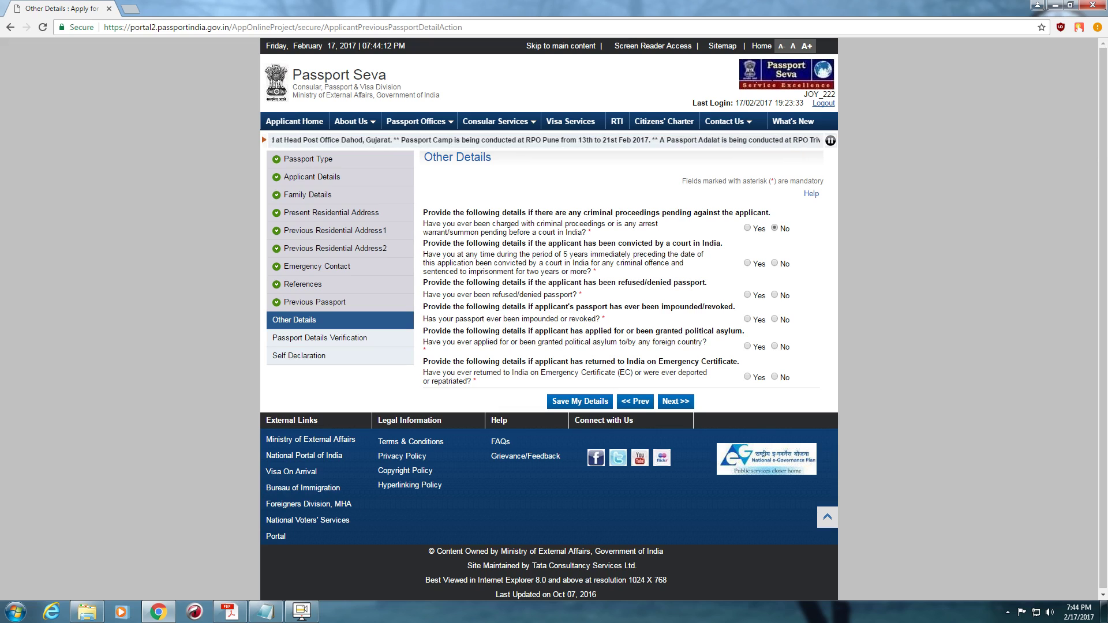
click(774, 263)
click(774, 295)
click(774, 319)
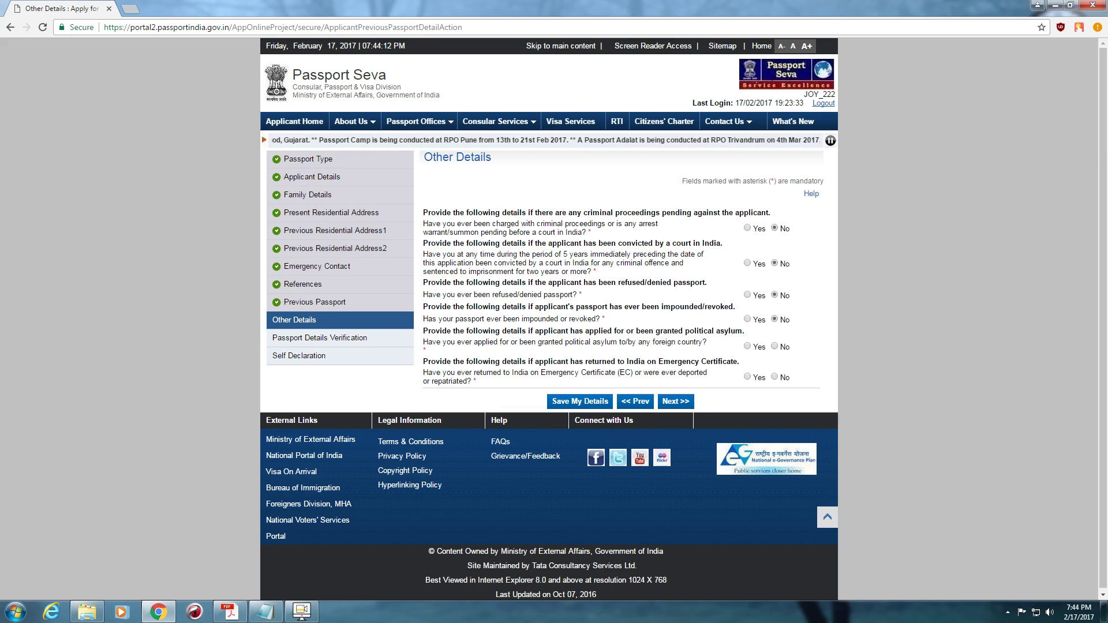
click(774, 346)
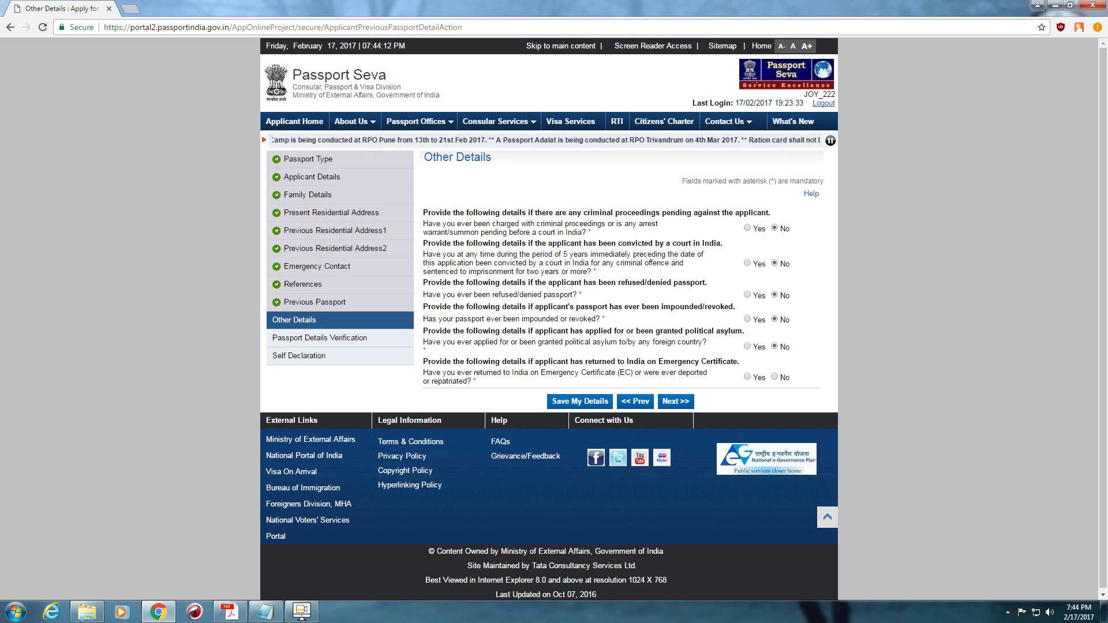
click(774, 377)
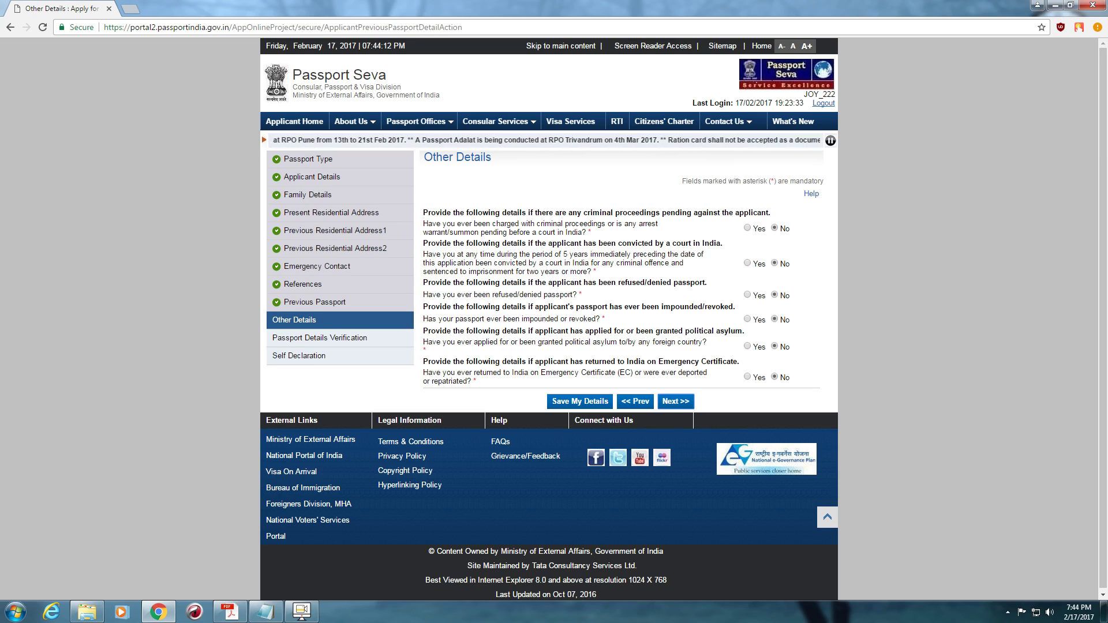
- Review the passport details verification preview and proceed to Self Declaration
click(675, 401)
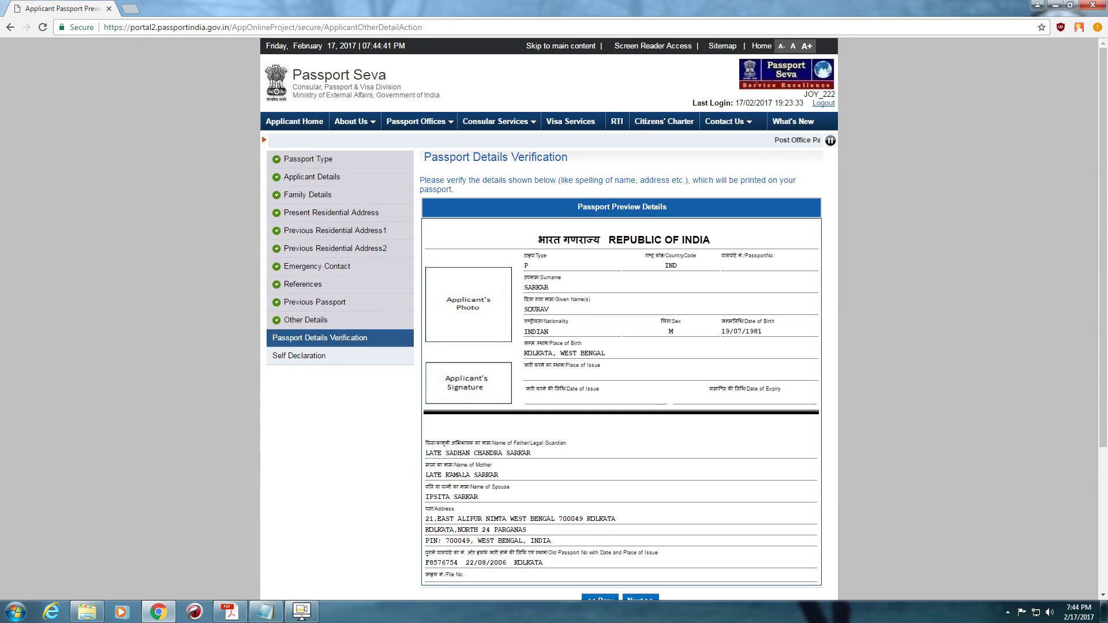
scroll(679, 319, down, 2)
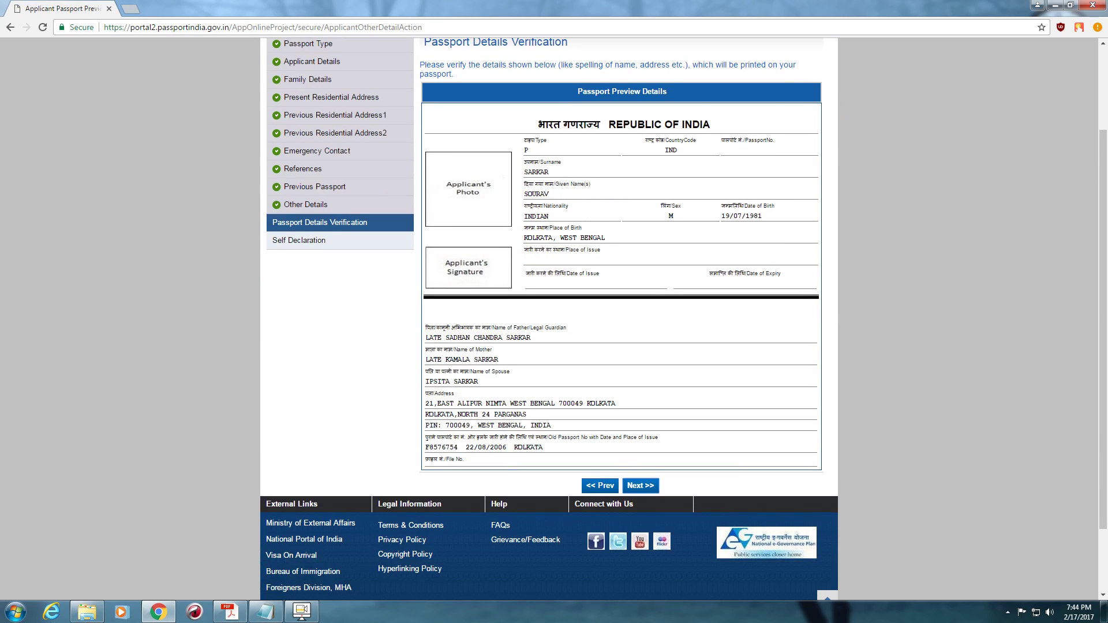
click(640, 485)
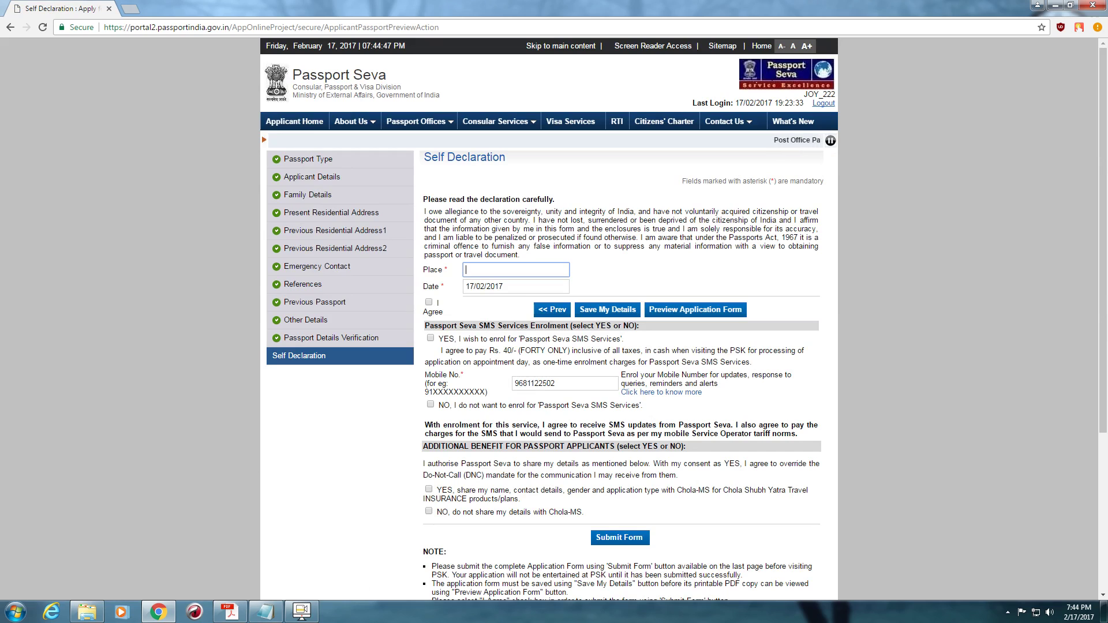
- Agree to the declaration, set place to KOLKATA, and clear the mobile number
click(428, 302)
click(515, 270)
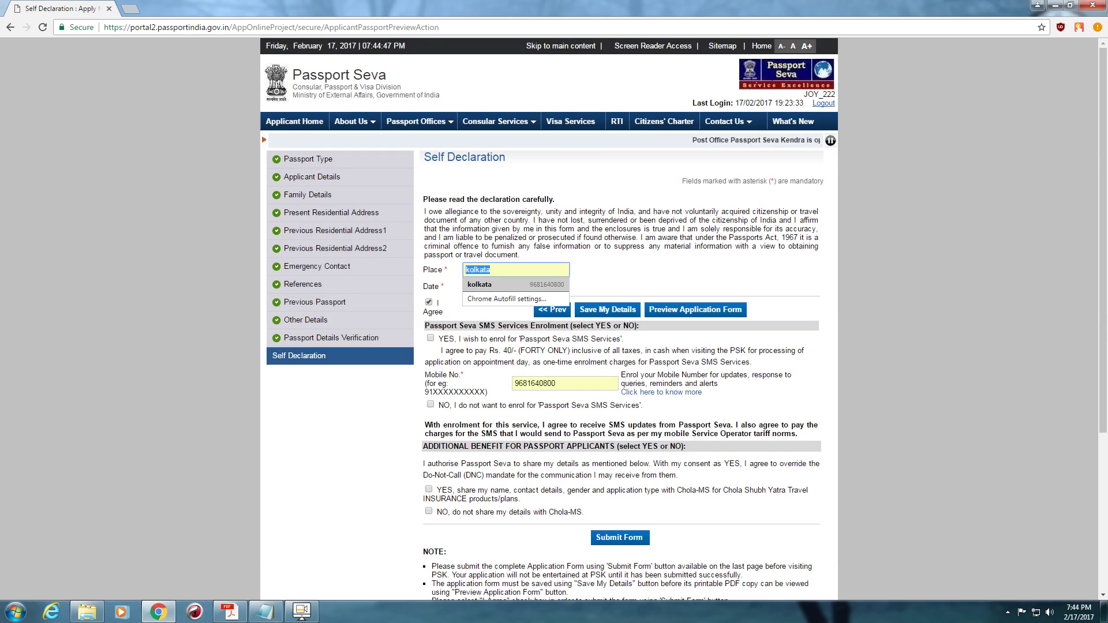
click(508, 284)
double_click(535, 384)
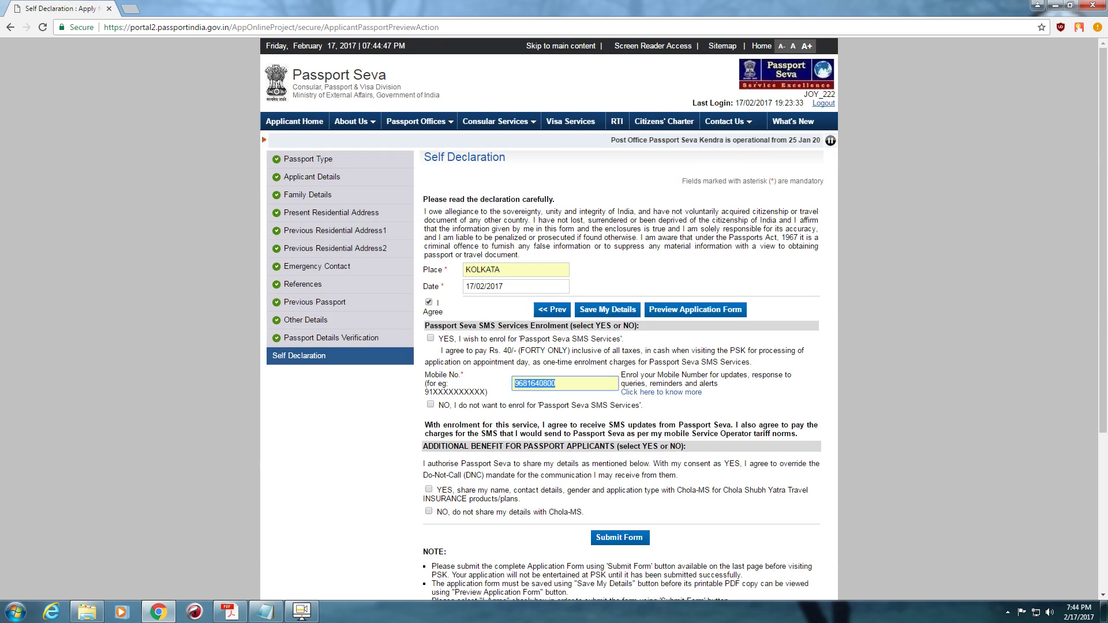
key(BackSpace)
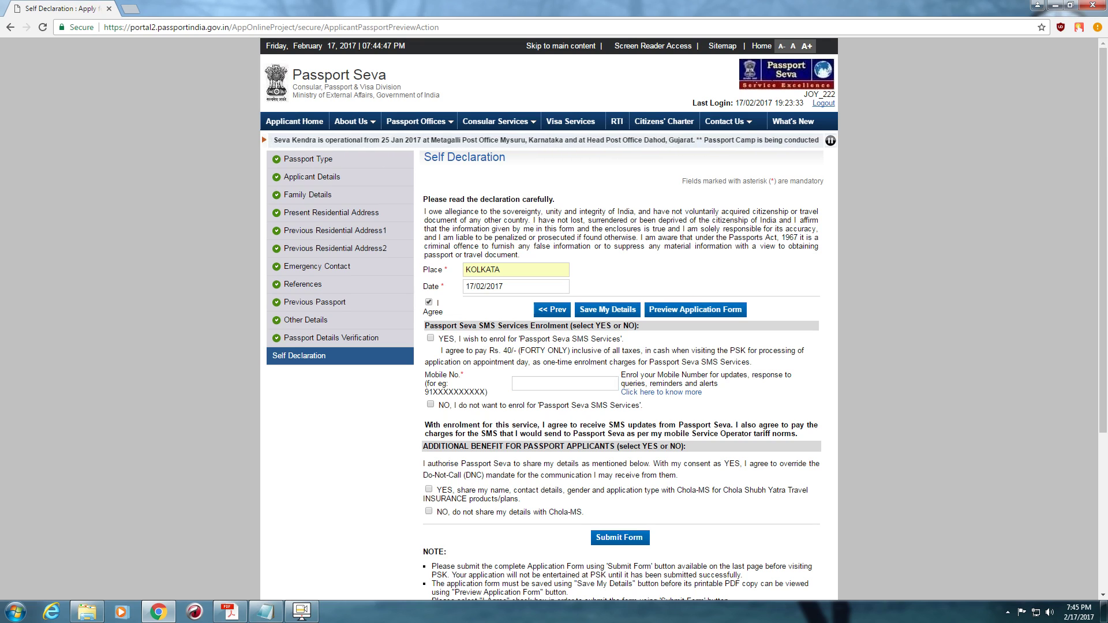
- Decline SMS service and Chola-MS sharing, then submit the application form
click(430, 404)
scroll(430, 405, down, 1)
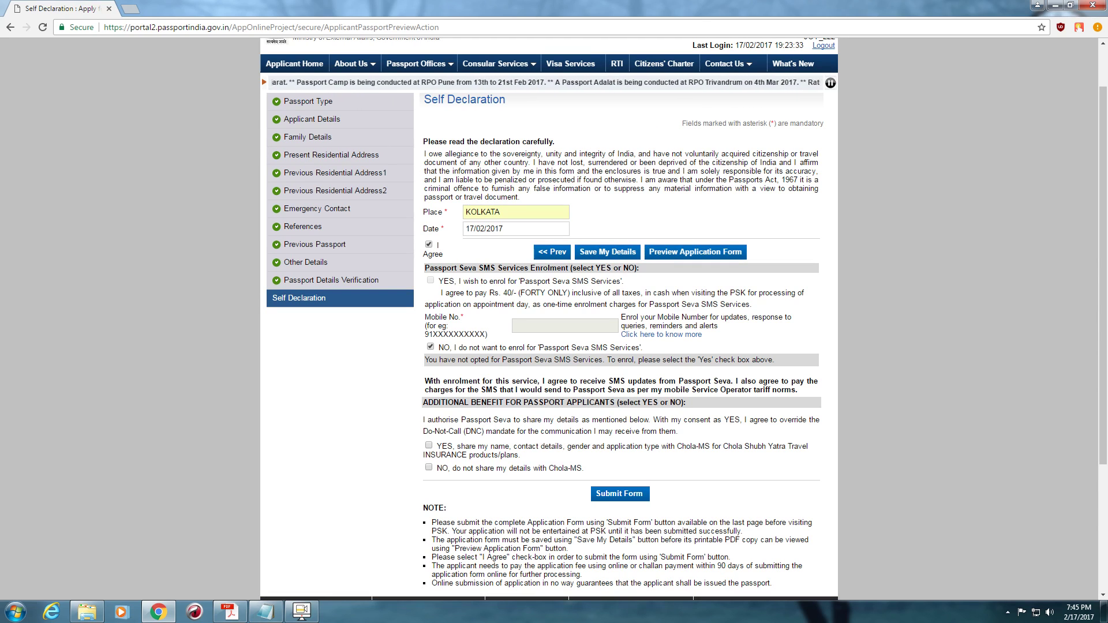
click(428, 467)
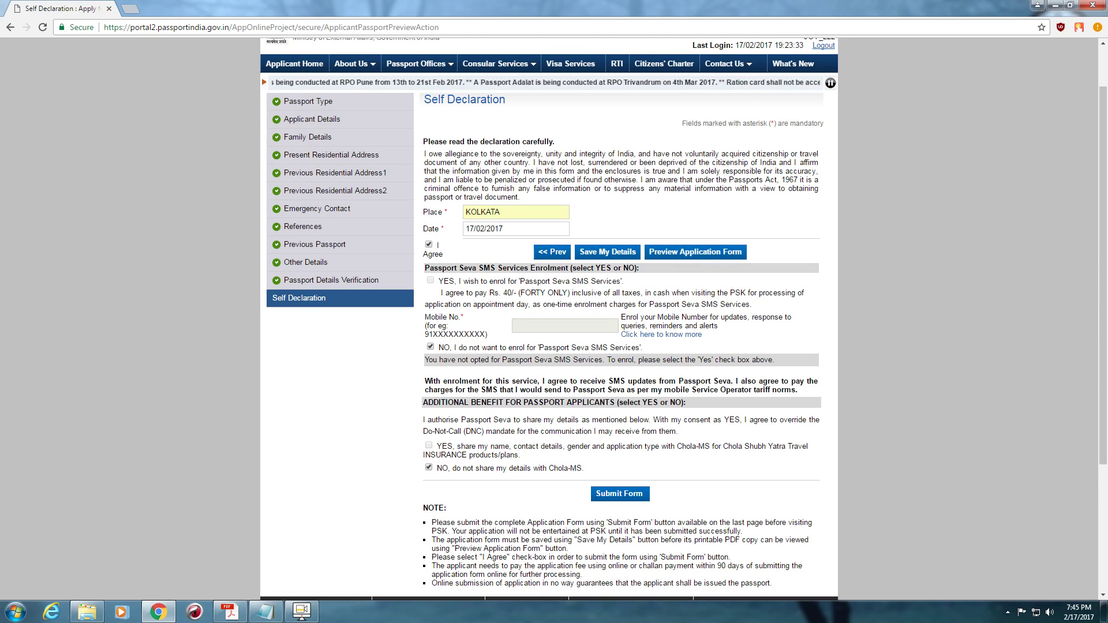
click(620, 494)
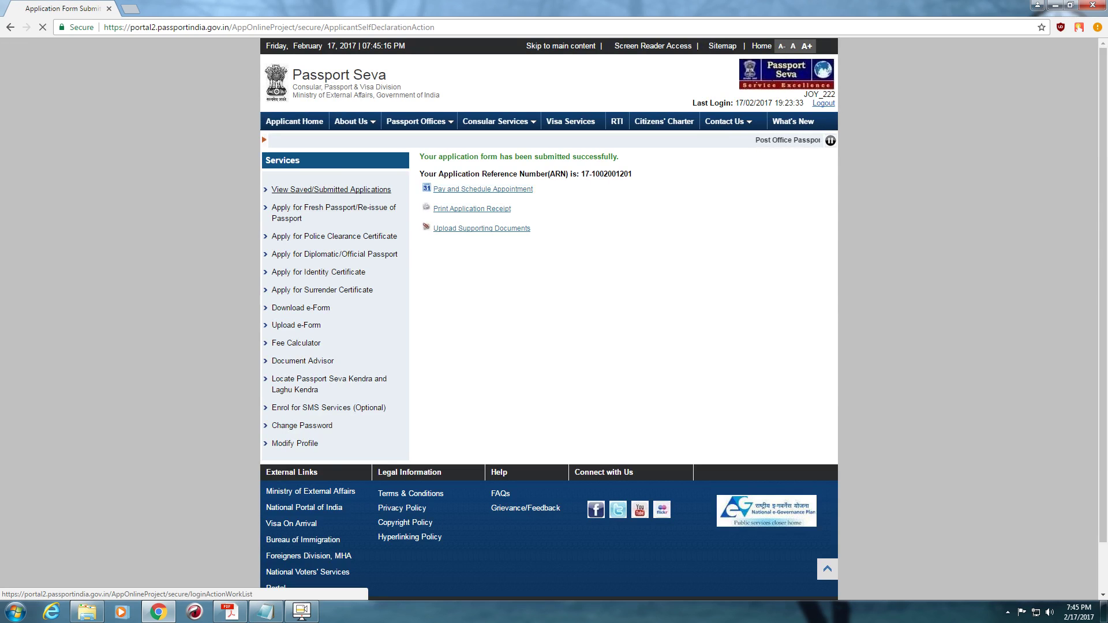
- From the saved applications list, start payment and scheduling for the second submitted application
click(331, 189)
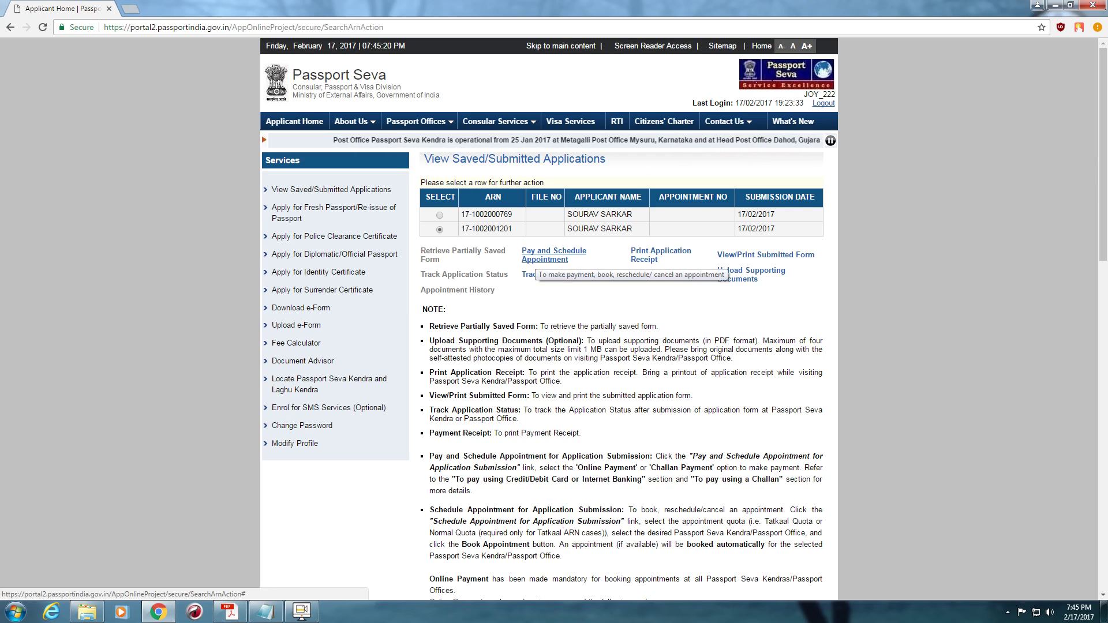
click(541, 259)
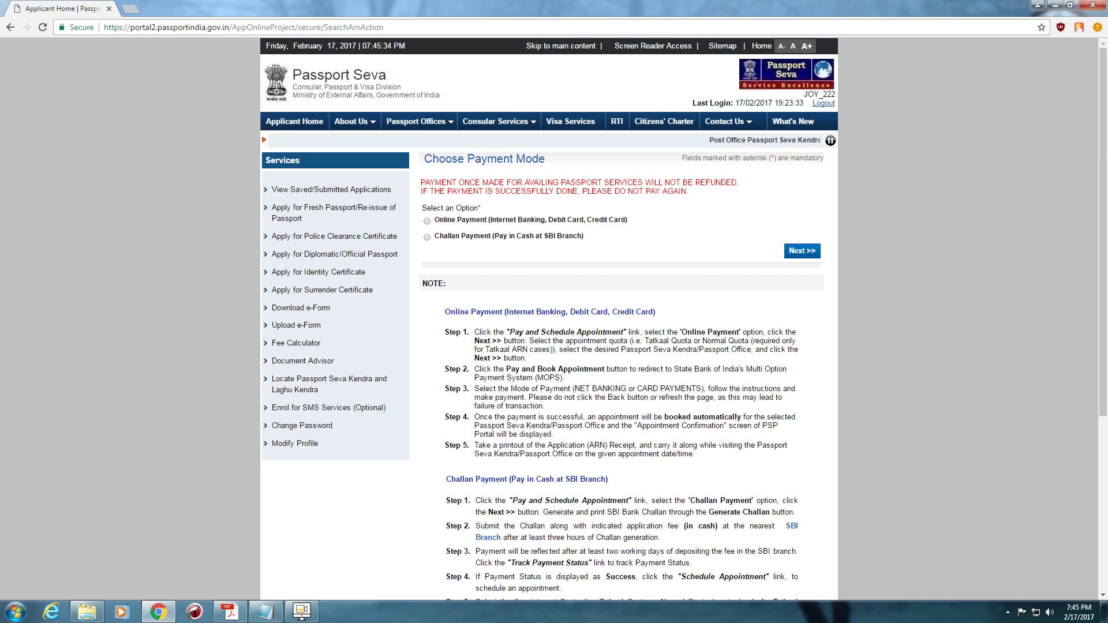
click(331, 189)
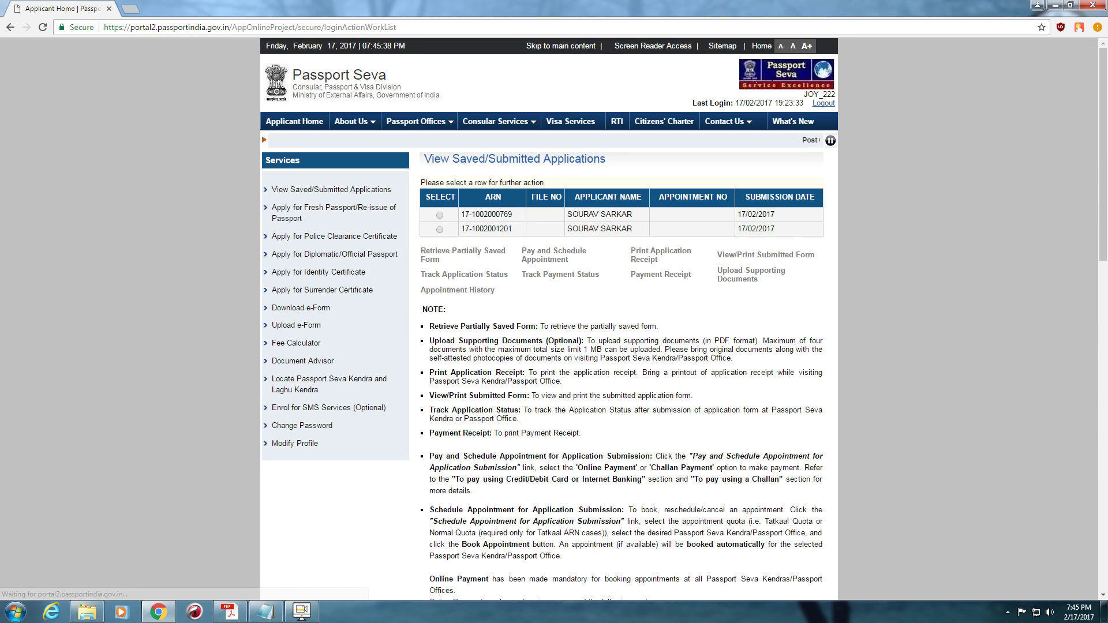
click(439, 230)
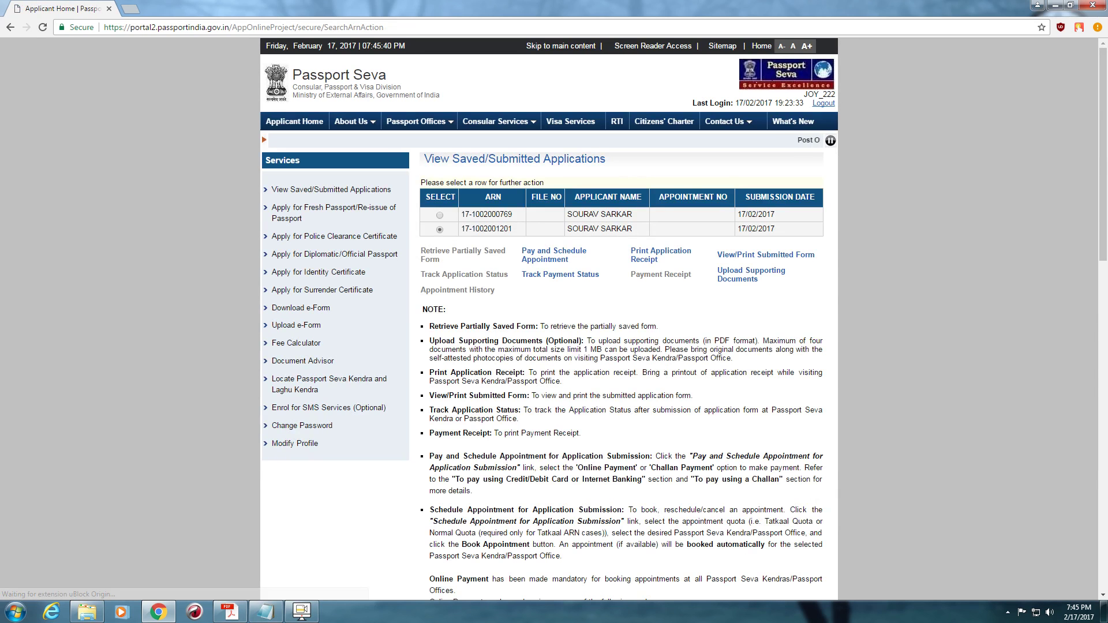
click(544, 255)
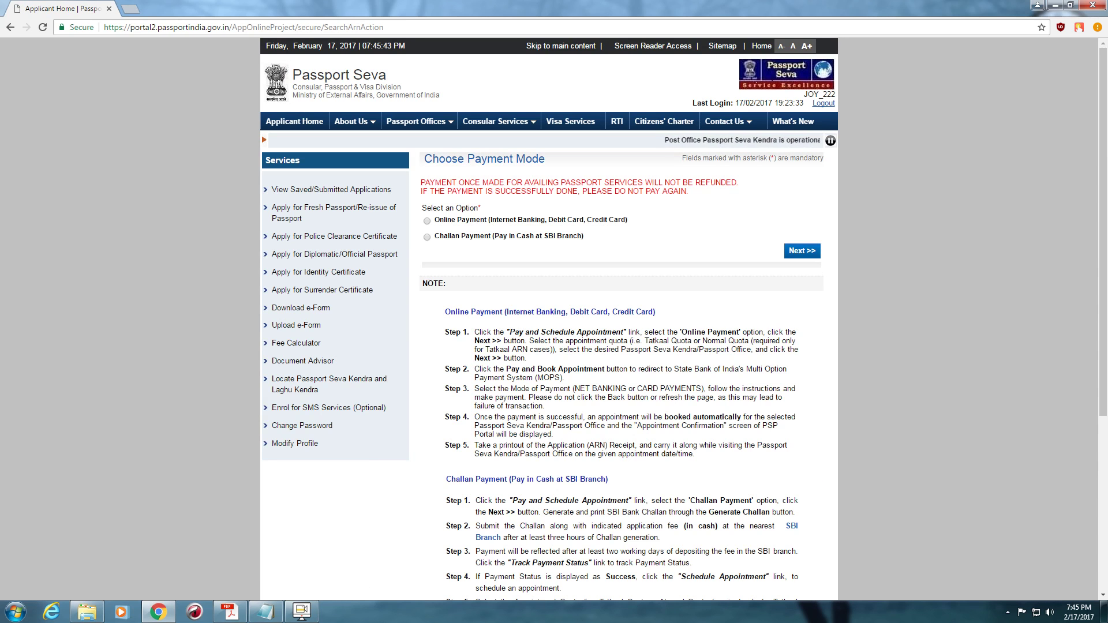
- Open the second application's receipt details, showing Payment Status Not paid
click(331, 190)
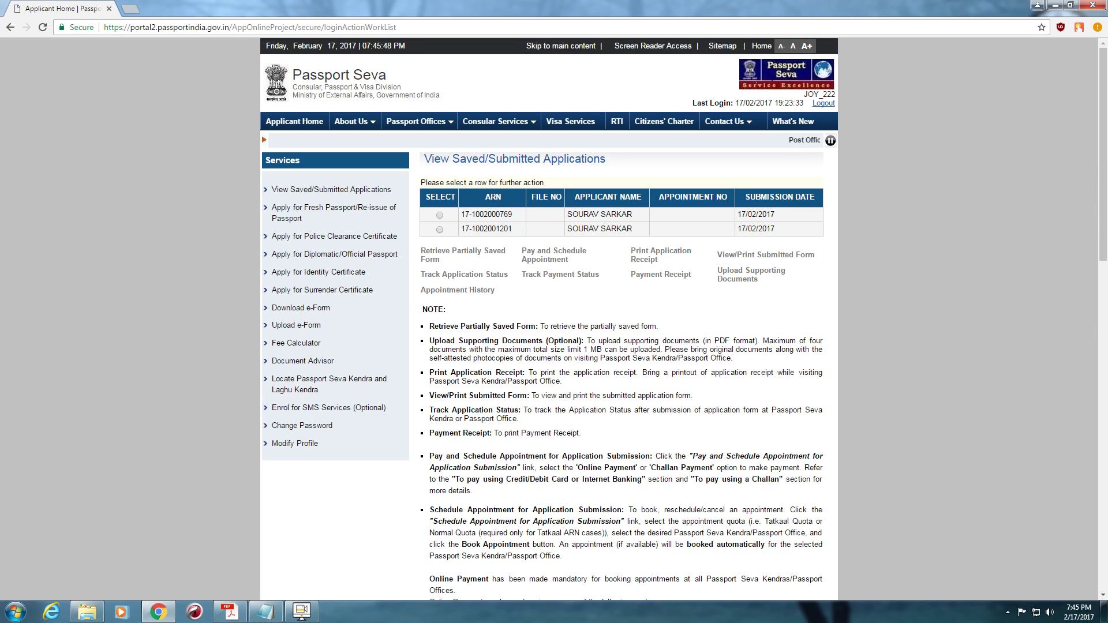
click(439, 229)
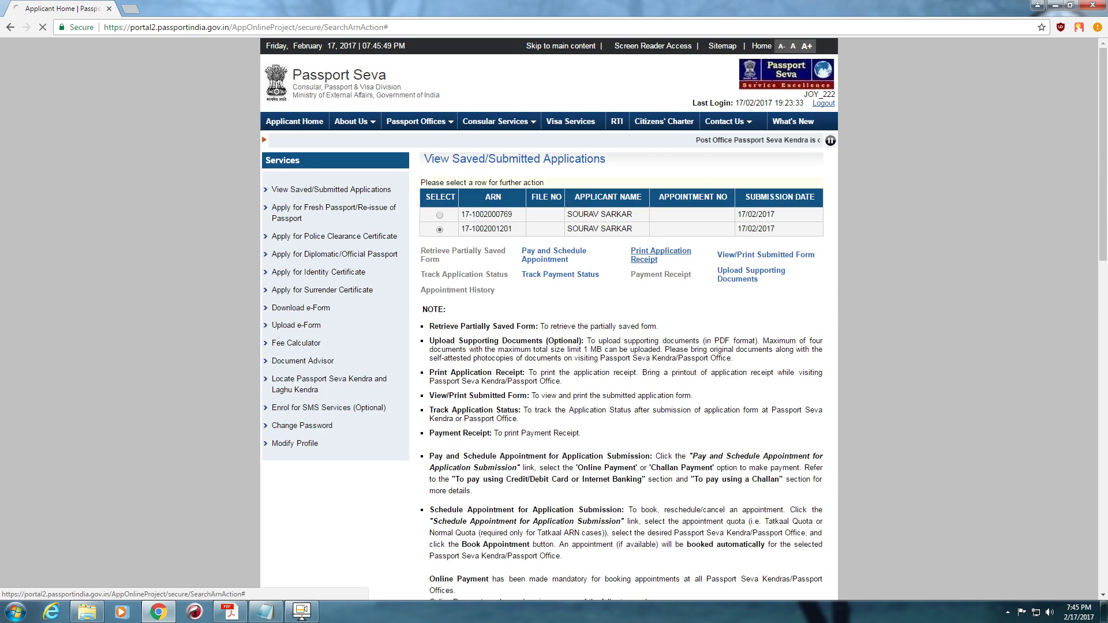
click(660, 254)
scroll(548, 317, down, 3)
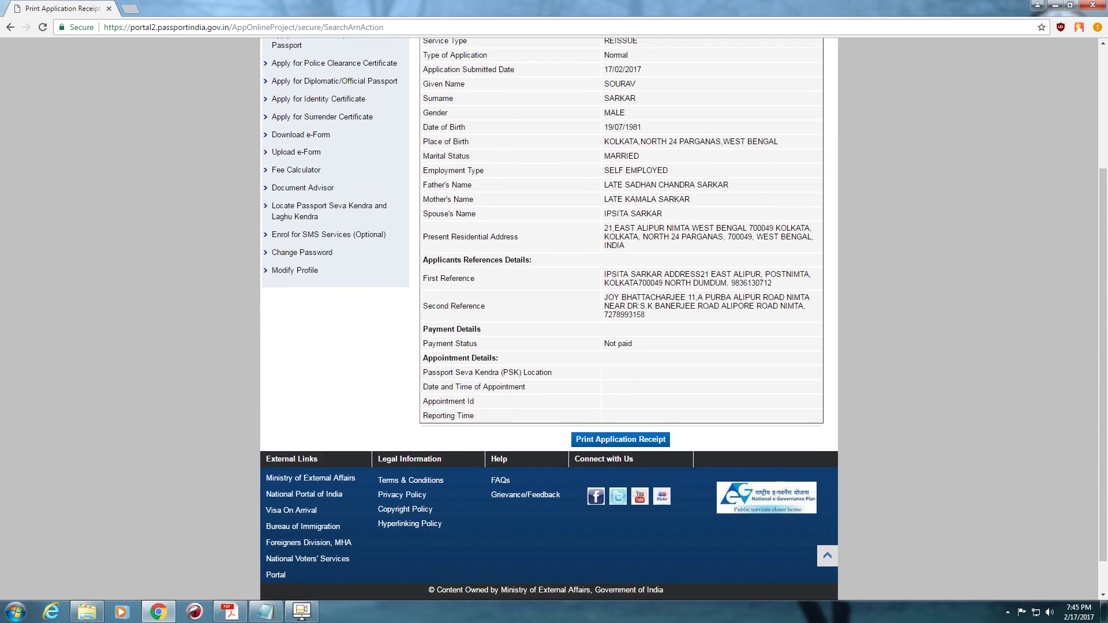
- View the printable application receipt, close it, and reload the page
click(620, 439)
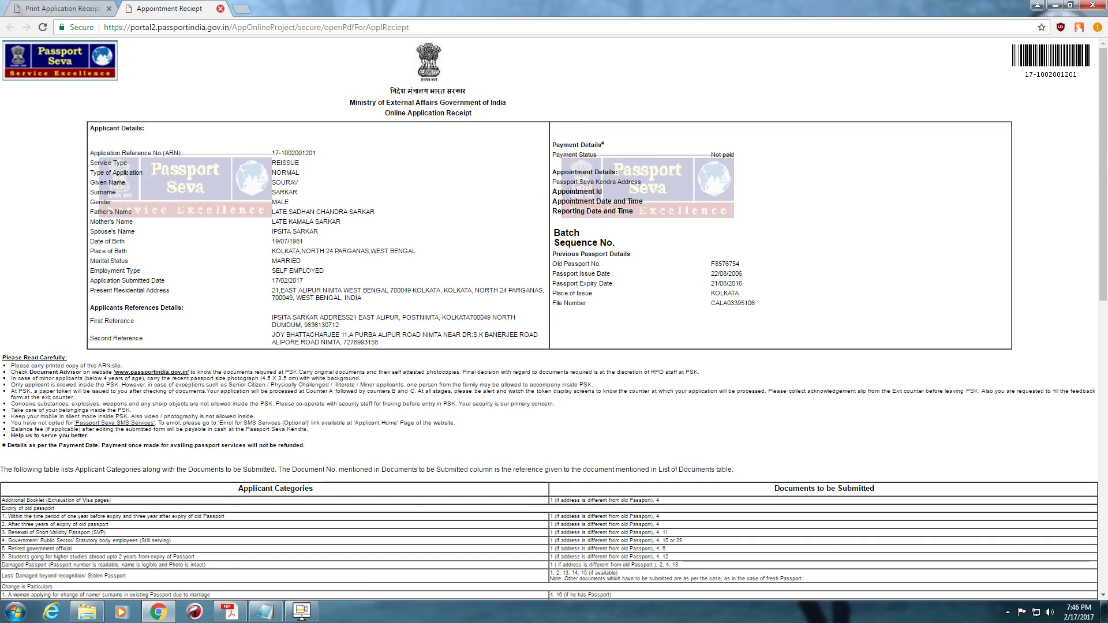
click(220, 8)
key(F5)
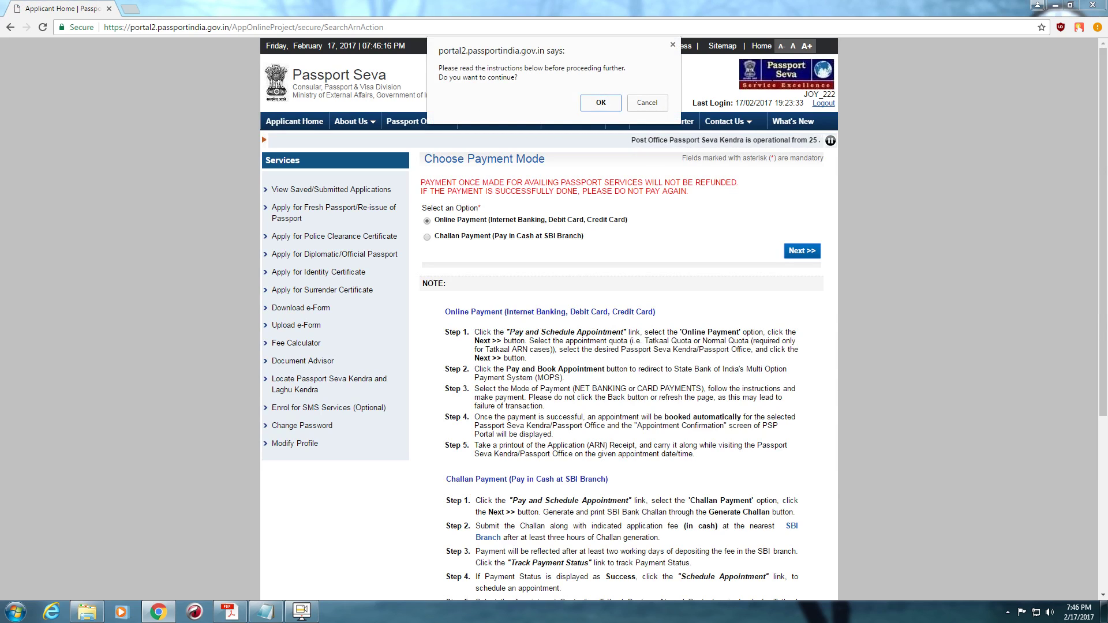
- Confirm online payment and choose PSK Kolkata as the appointment location
key(Return)
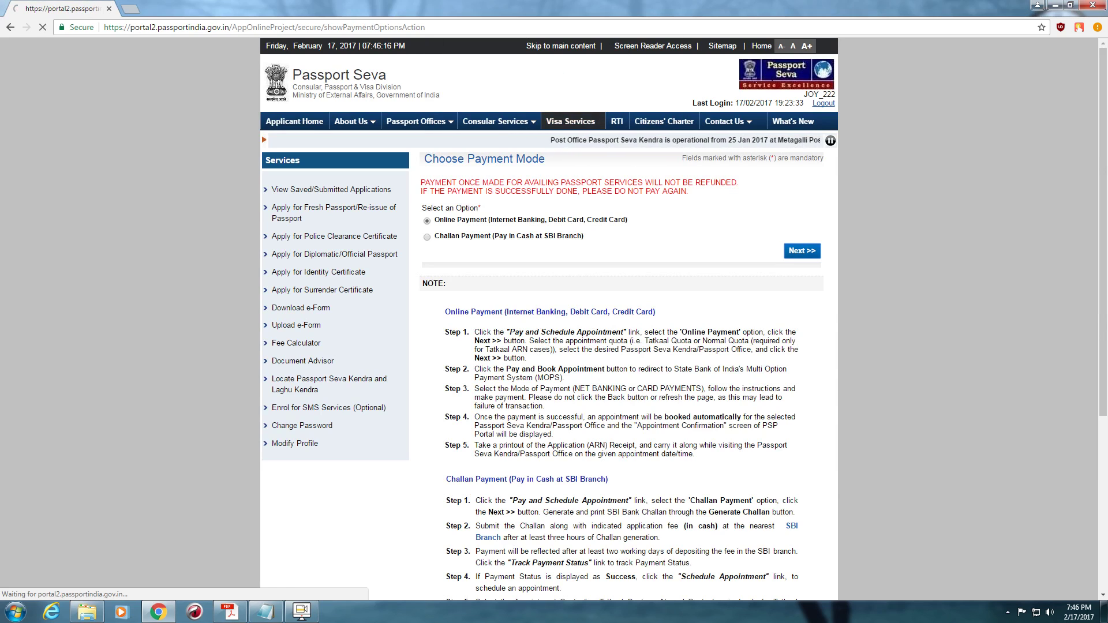
key(Return)
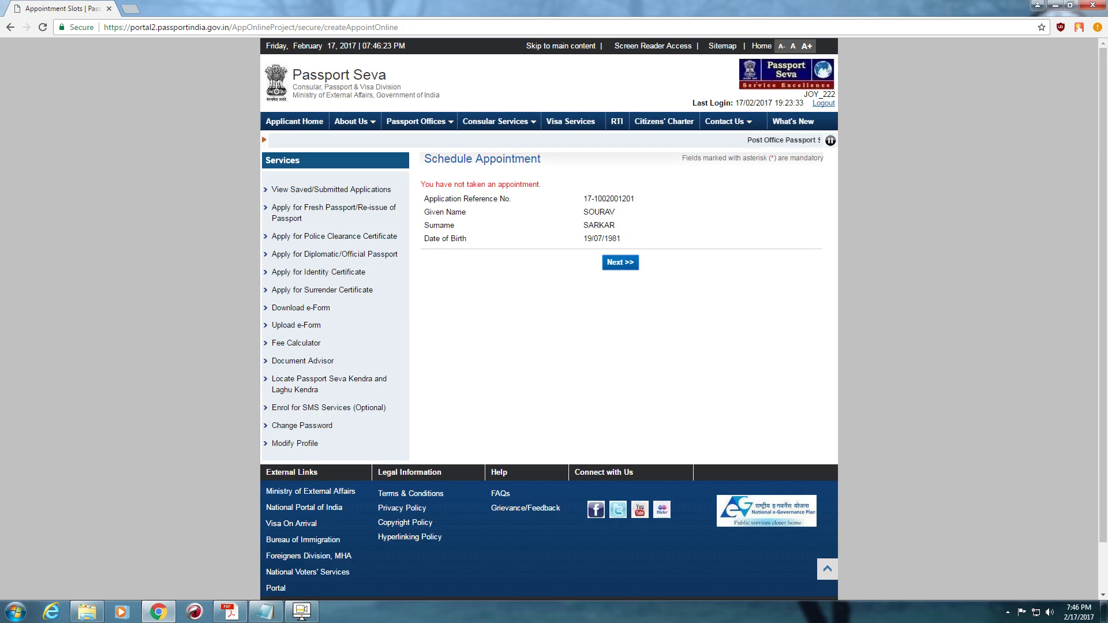
click(593, 402)
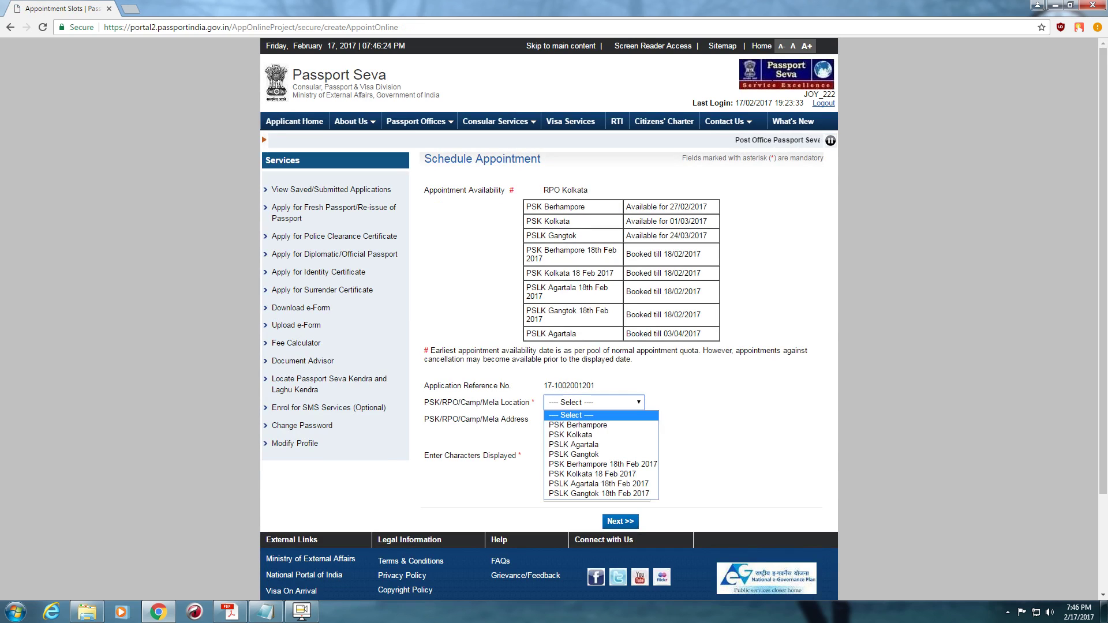
click(570, 434)
click(594, 403)
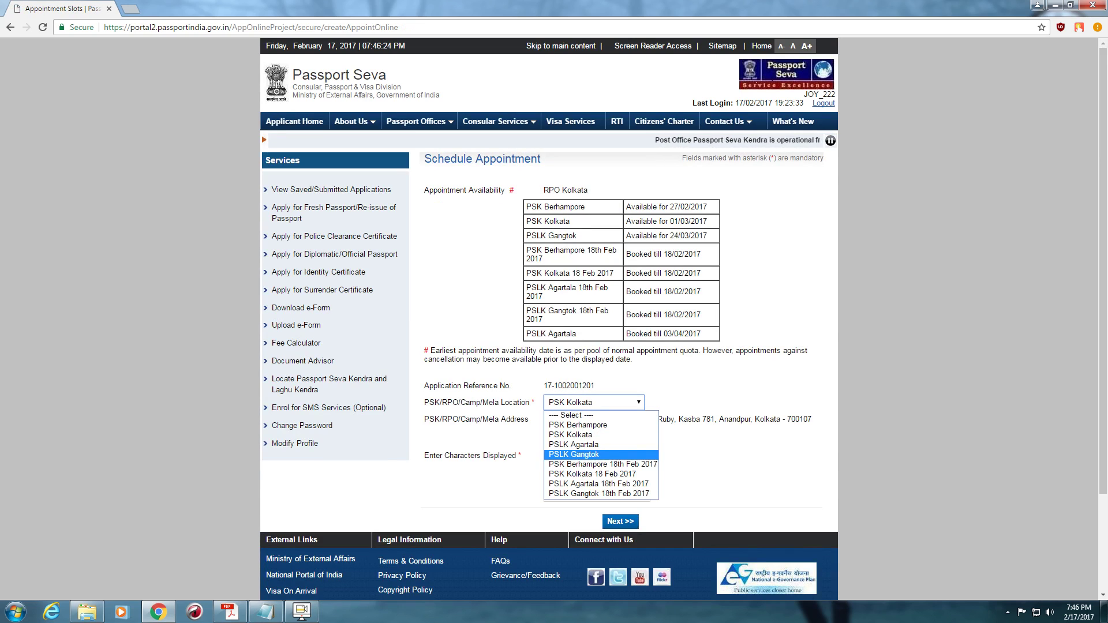
click(570, 434)
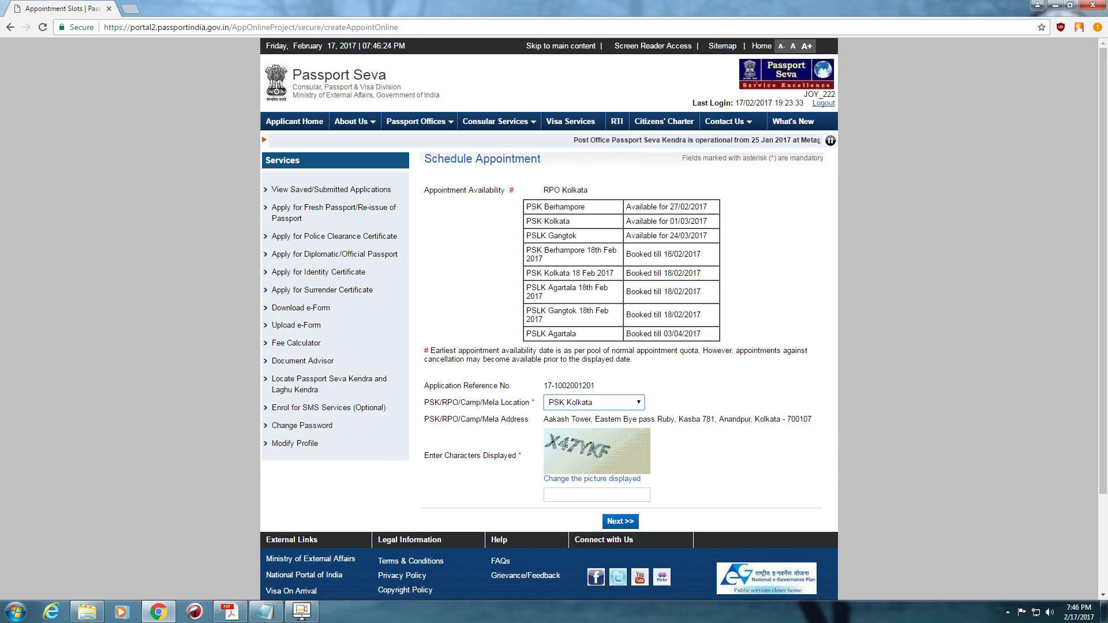
- Enter the captcha characters and submit to reach Pay and Book Appointment, 1500.00 due
click(553, 495)
text(X47)
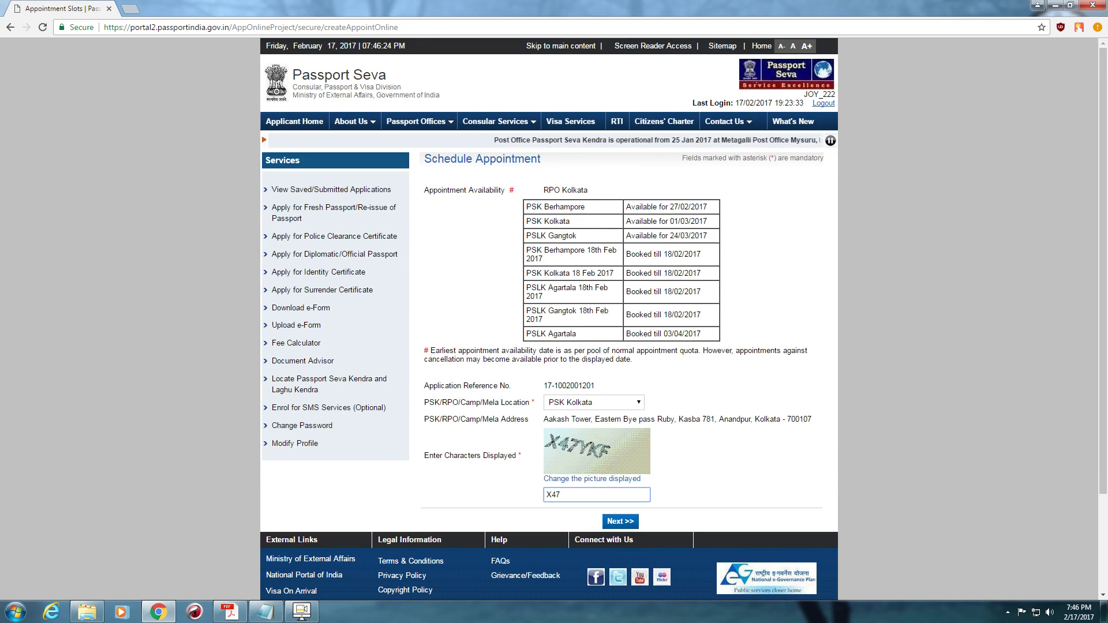
text(YK)
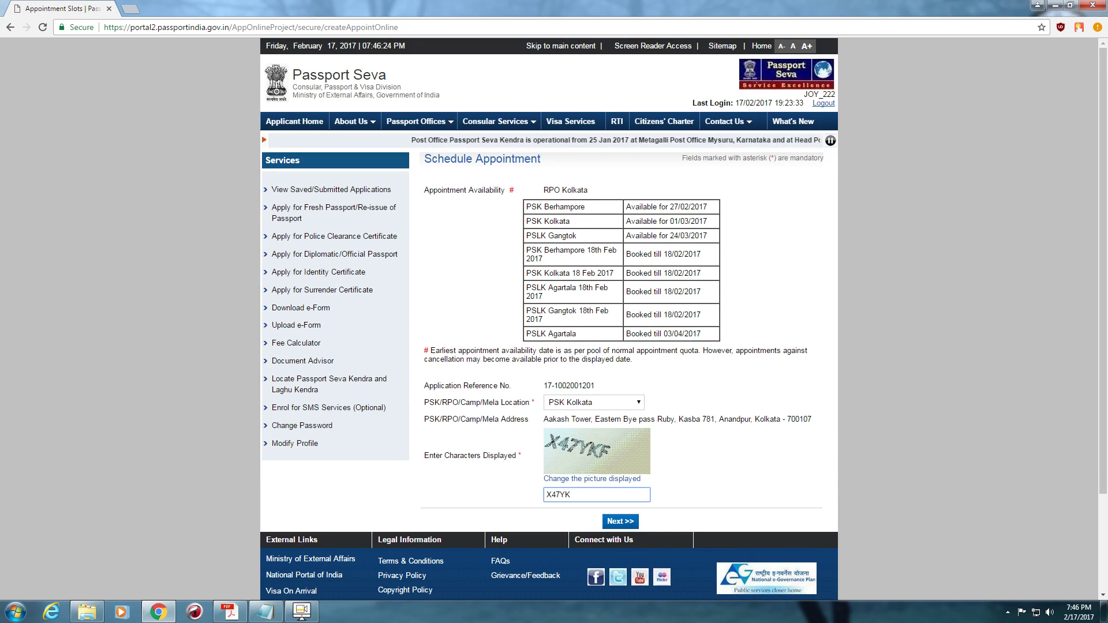
text(F)
key(Return)
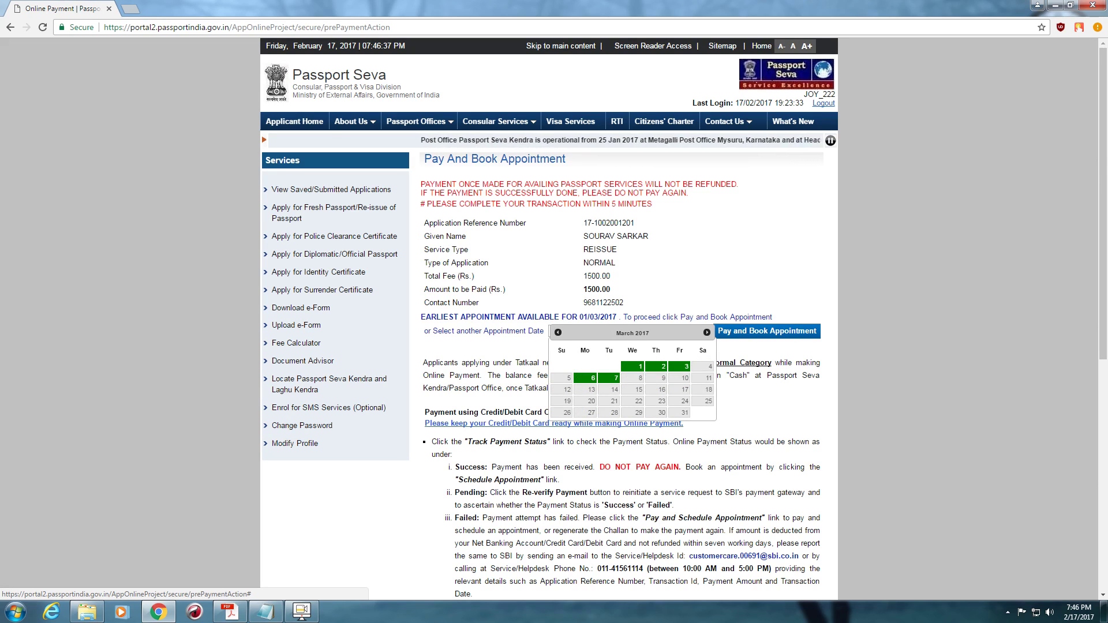
- Pick 01/03/2017 as the appointment date
click(633, 367)
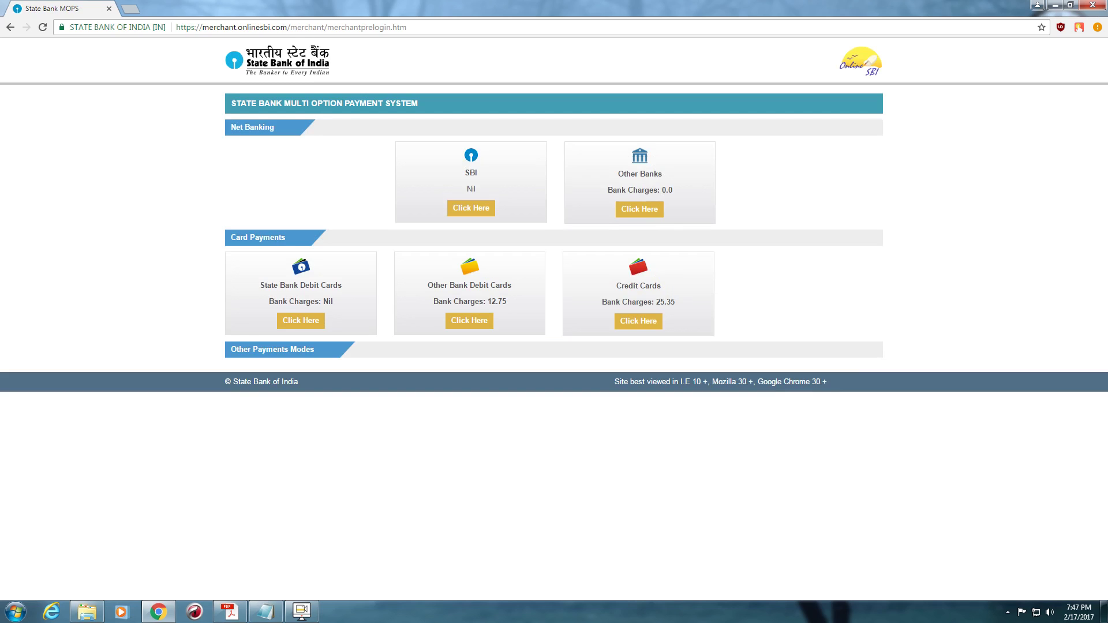
- Pay via SBI net banking and reach the Personal Banking login with Username and Password fields
click(471, 208)
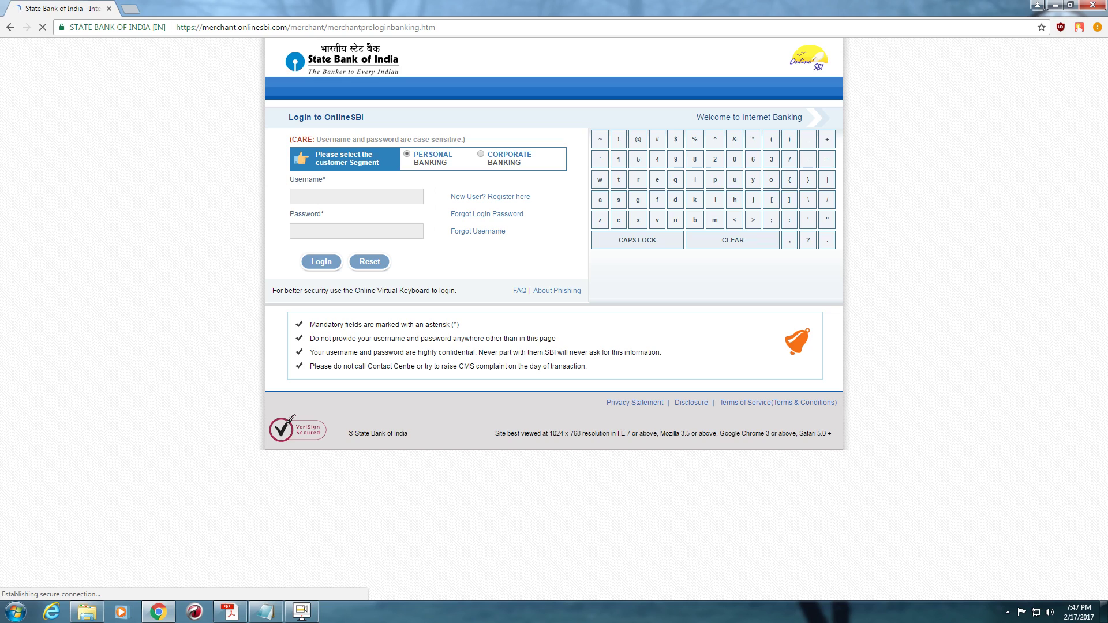
mouse_move(230, 612)
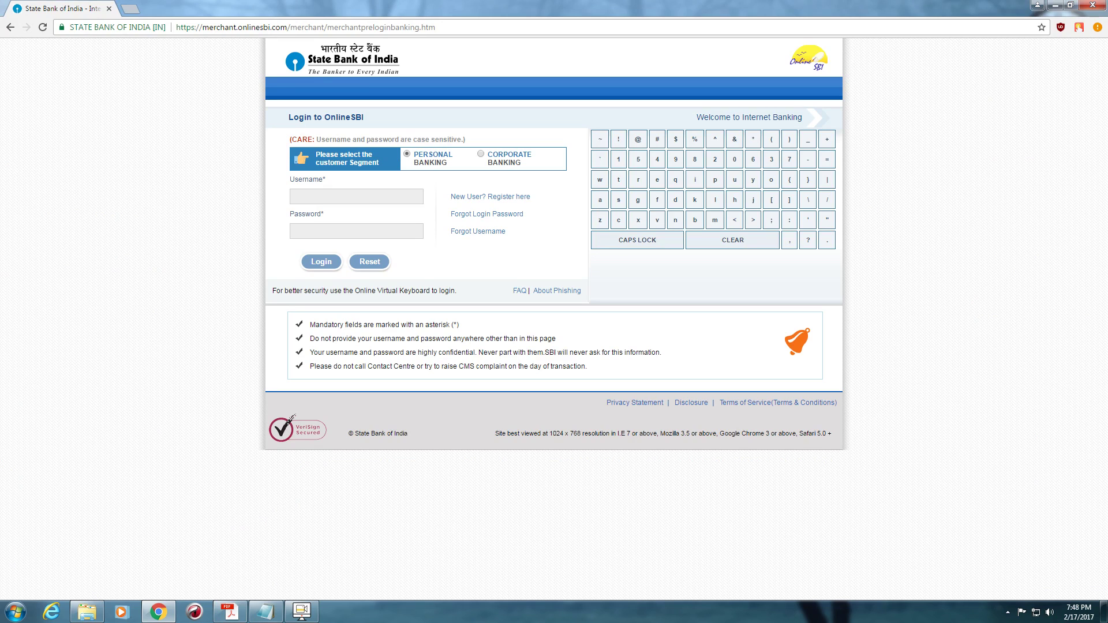
click(356, 231)
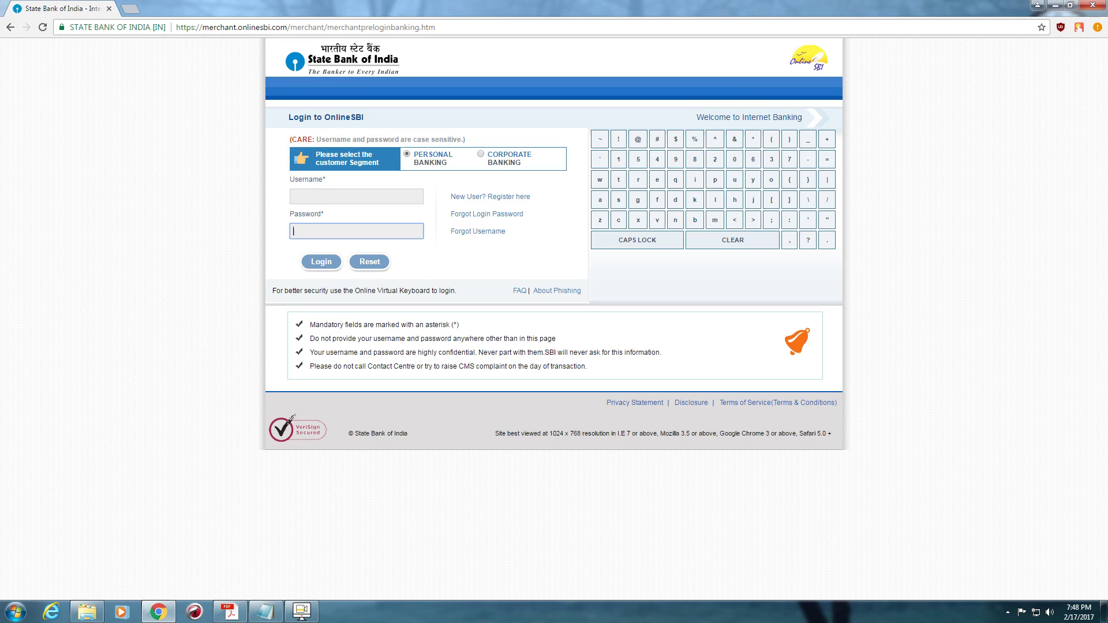
click(356, 196)
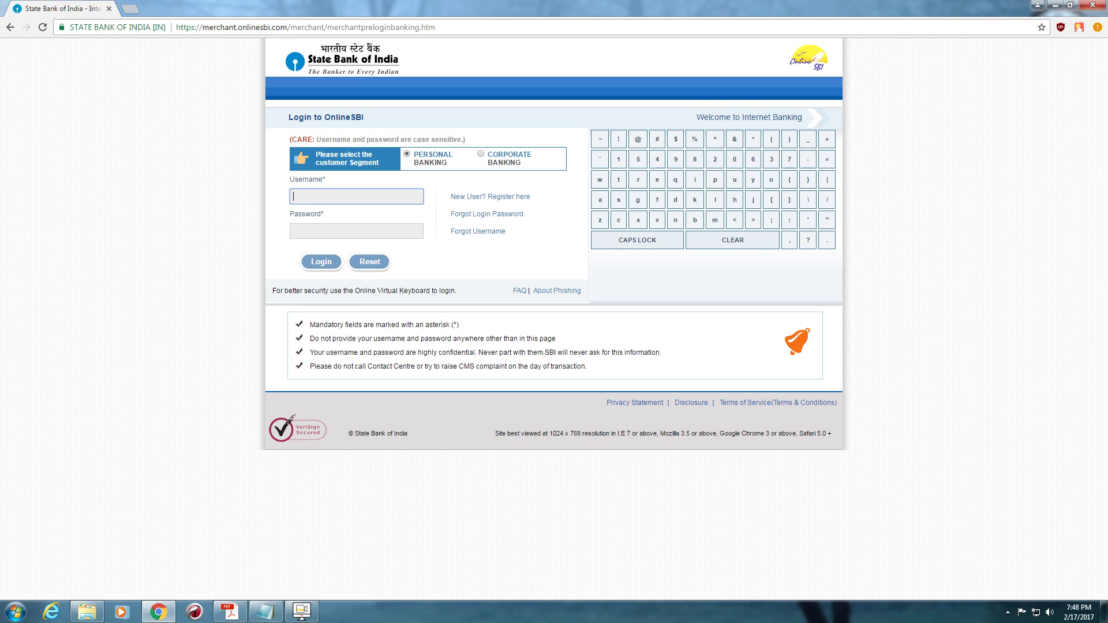
click(302, 611)
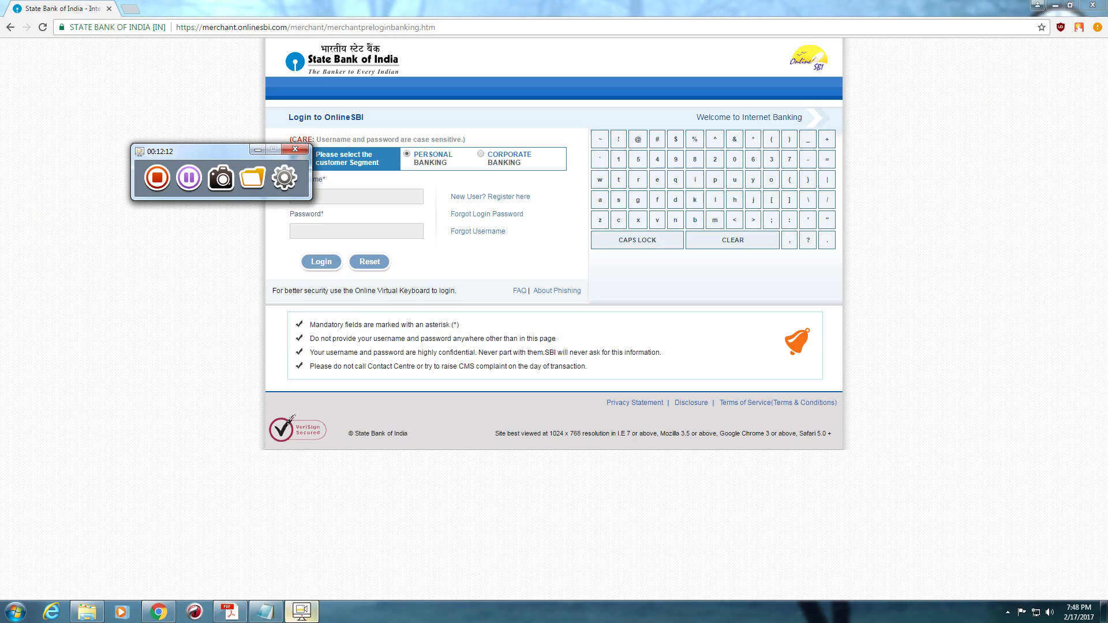